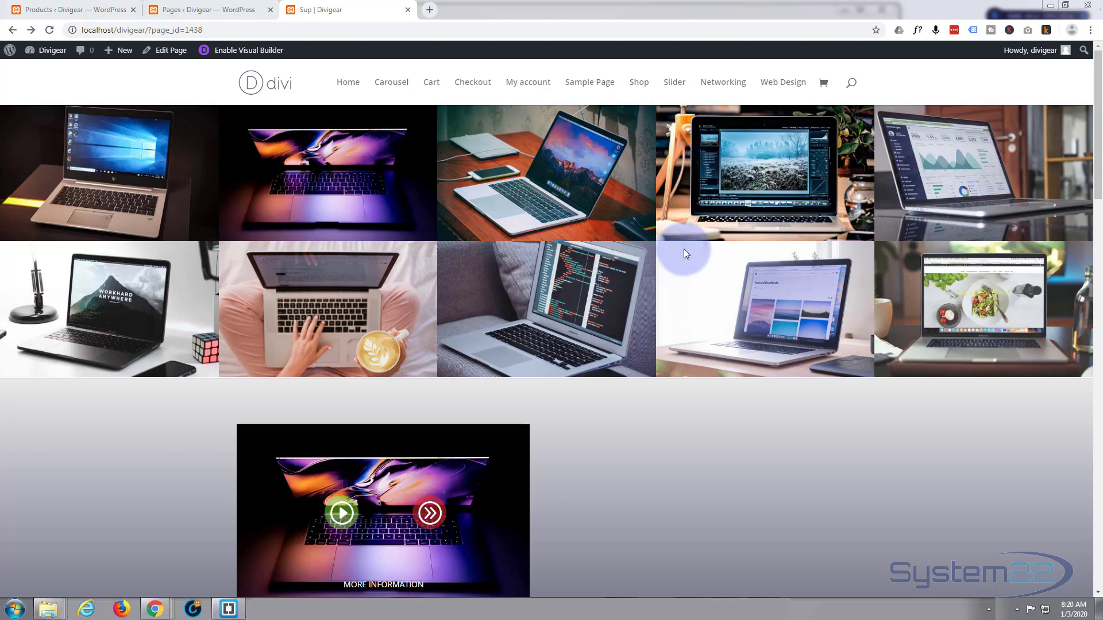
Scroll down the Sup page past the gallery to the laptop product cards.
{"action": "scroll", "coordinate": [709, 457], "scroll_direction": "down", "scroll_amount": 8}
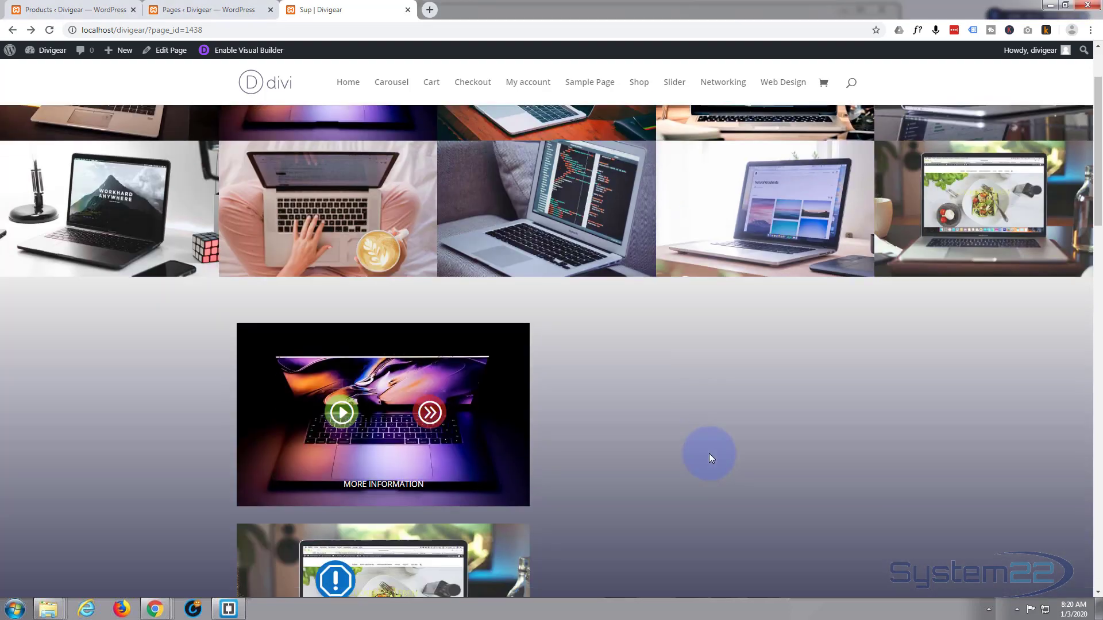
{"action": "scroll", "coordinate": [710, 453], "scroll_direction": "down", "scroll_amount": 5}
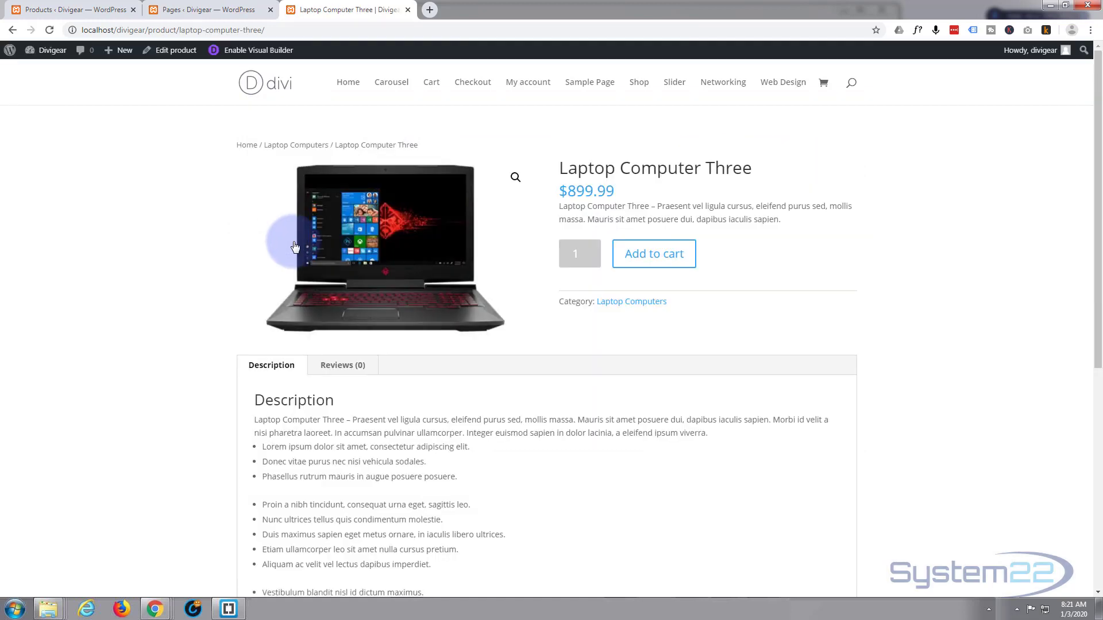
Go back from the Laptop Computer Three product page to the Sup page.
{"action": "left_click", "coordinate": [12, 31]}
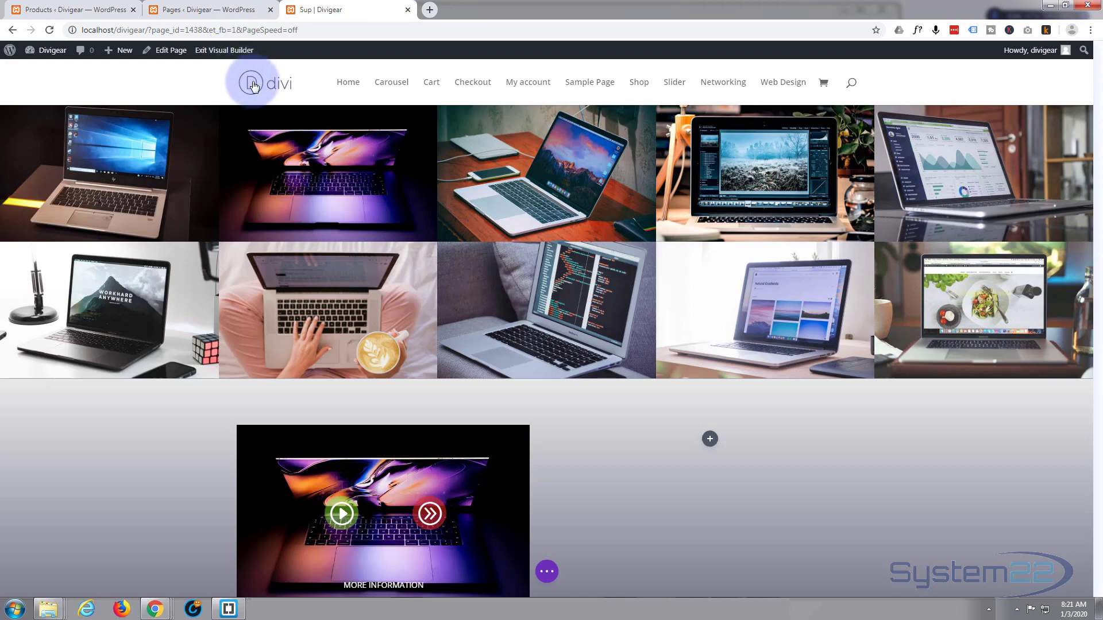
Scroll the Visual Builder to the Laptop 1–3 cards row ($499.99, $399.99, $399.99).
{"action": "scroll", "coordinate": [268, 221], "scroll_direction": "down", "scroll_amount": 5}
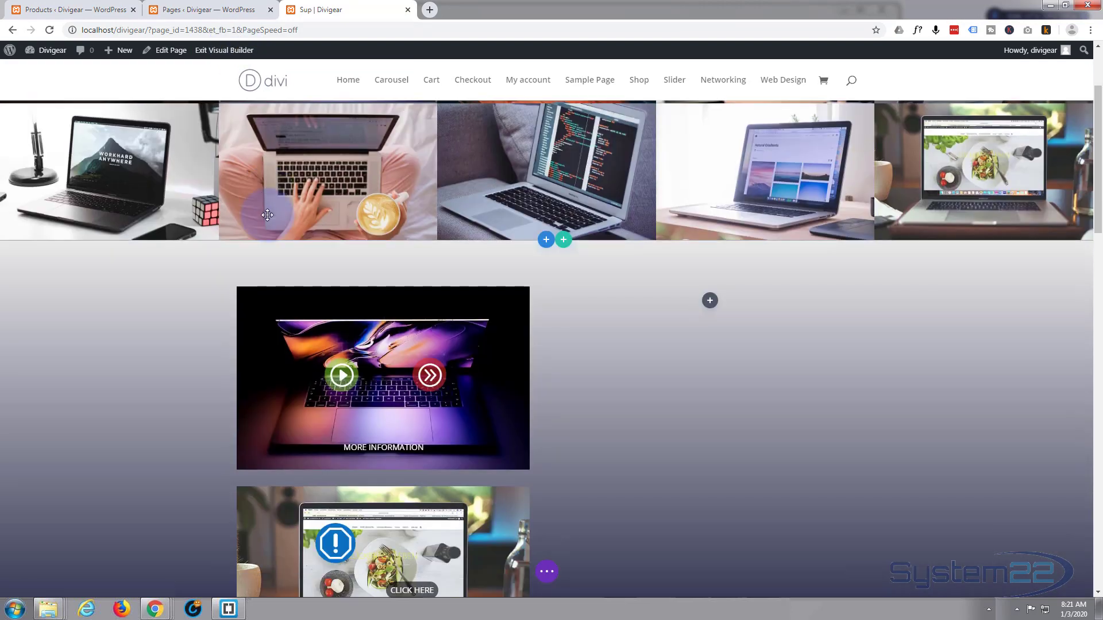
{"action": "scroll", "coordinate": [268, 215], "scroll_direction": "down", "scroll_amount": 8}
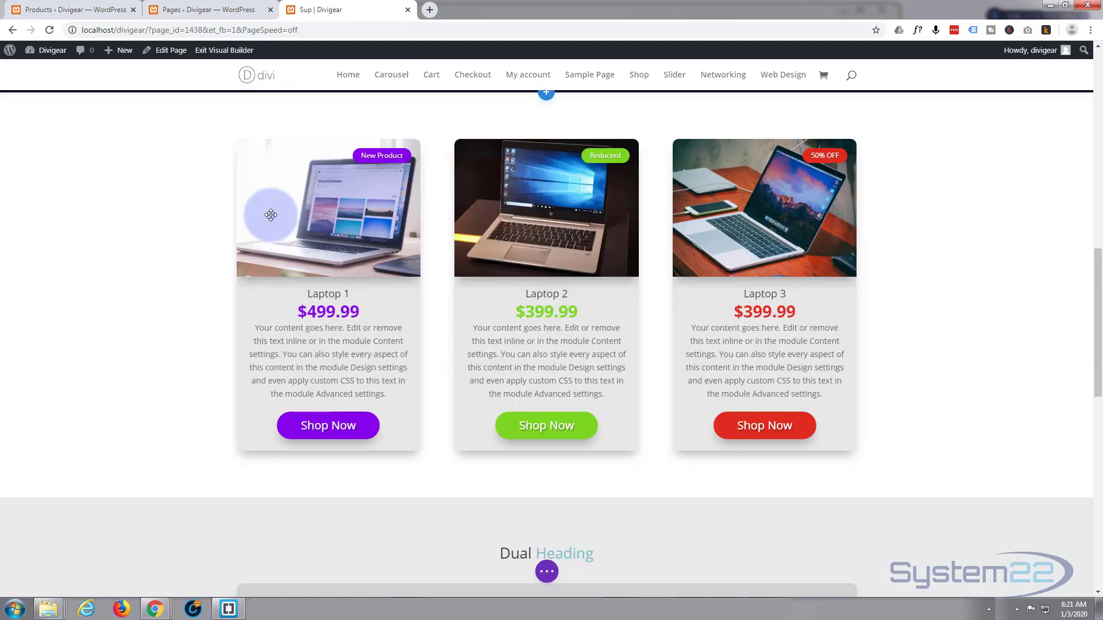
{"action": "scroll", "coordinate": [212, 211], "scroll_direction": "up", "scroll_amount": 1}
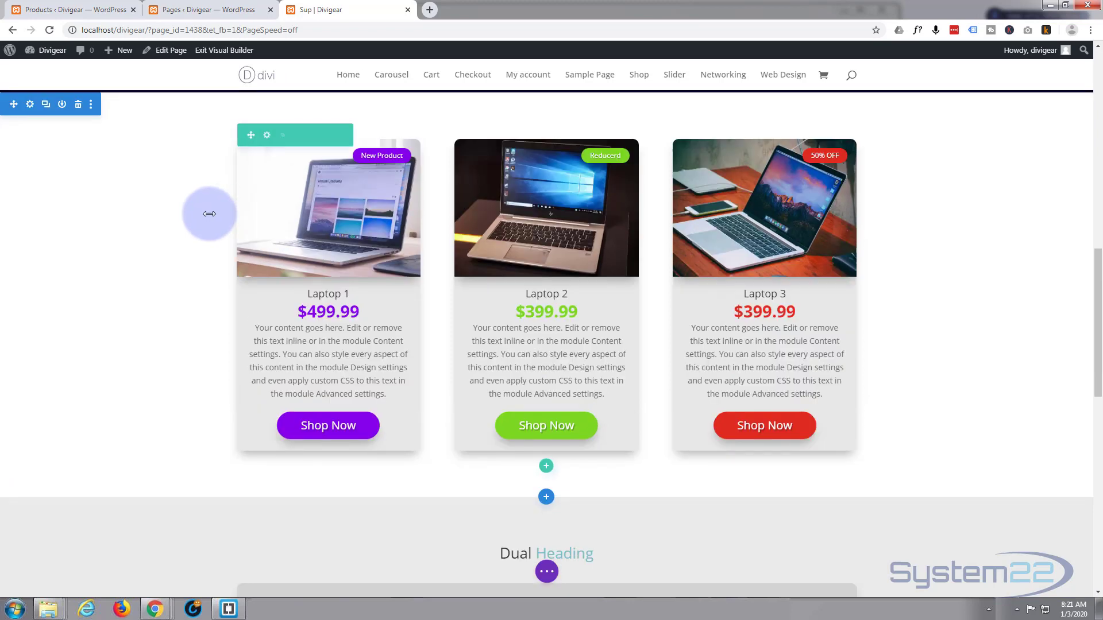
{"action": "scroll", "coordinate": [168, 210], "scroll_direction": "up", "scroll_amount": 1}
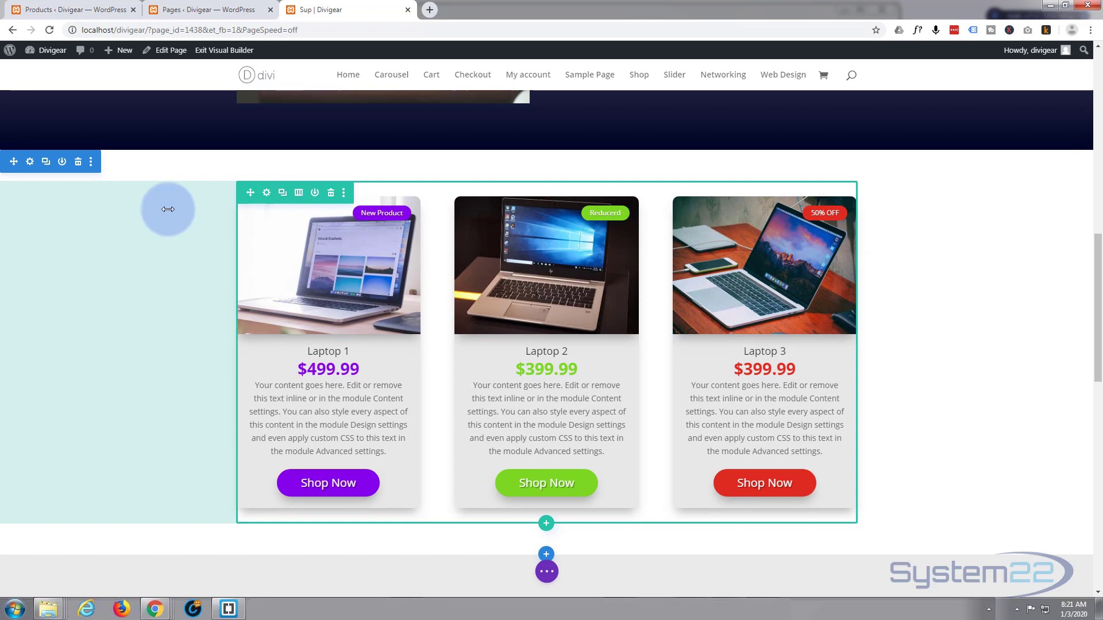
{"action": "scroll", "coordinate": [168, 209], "scroll_direction": "down", "scroll_amount": 1}
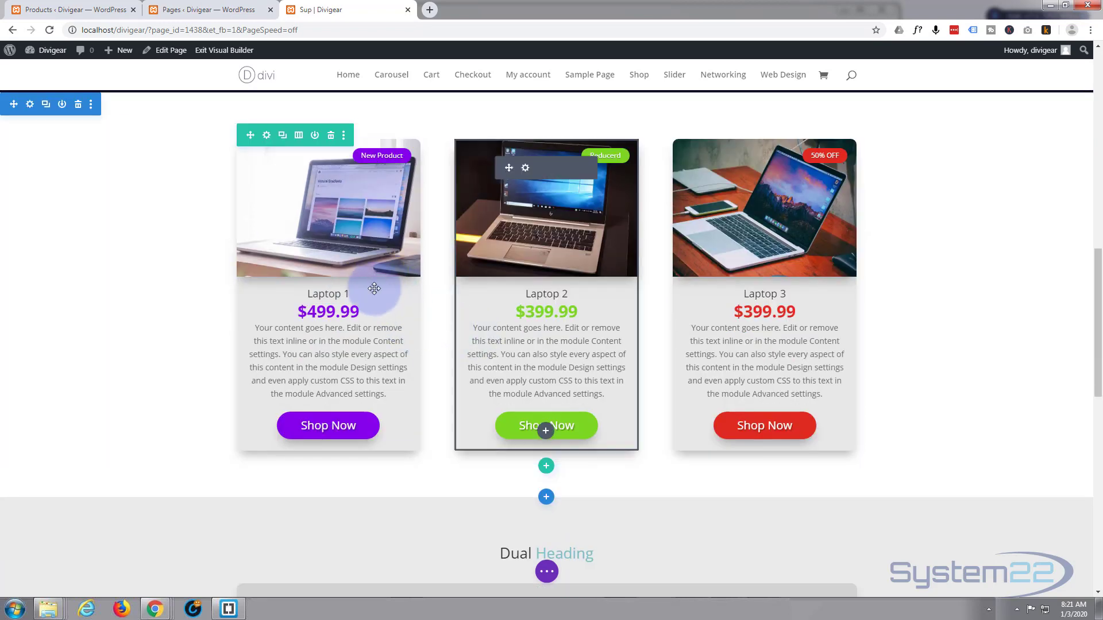
Open Insert Module under Laptop 1 and locate Supreme Card in the module list.
{"action": "left_click", "coordinate": [328, 431]}
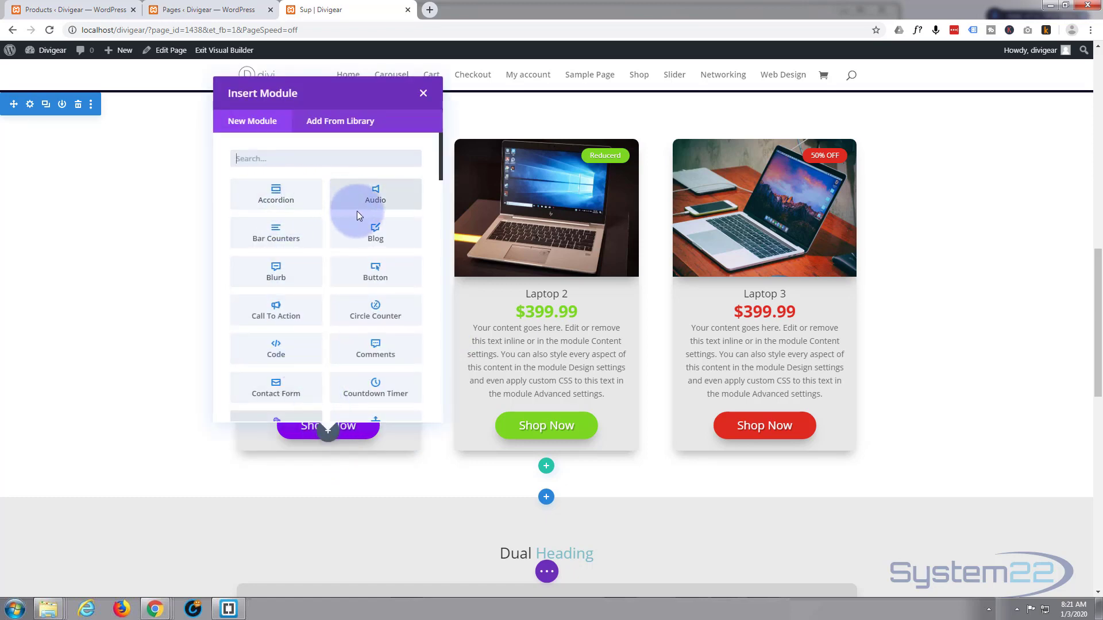
{"action": "scroll", "coordinate": [356, 211], "scroll_direction": "down", "scroll_amount": 9}
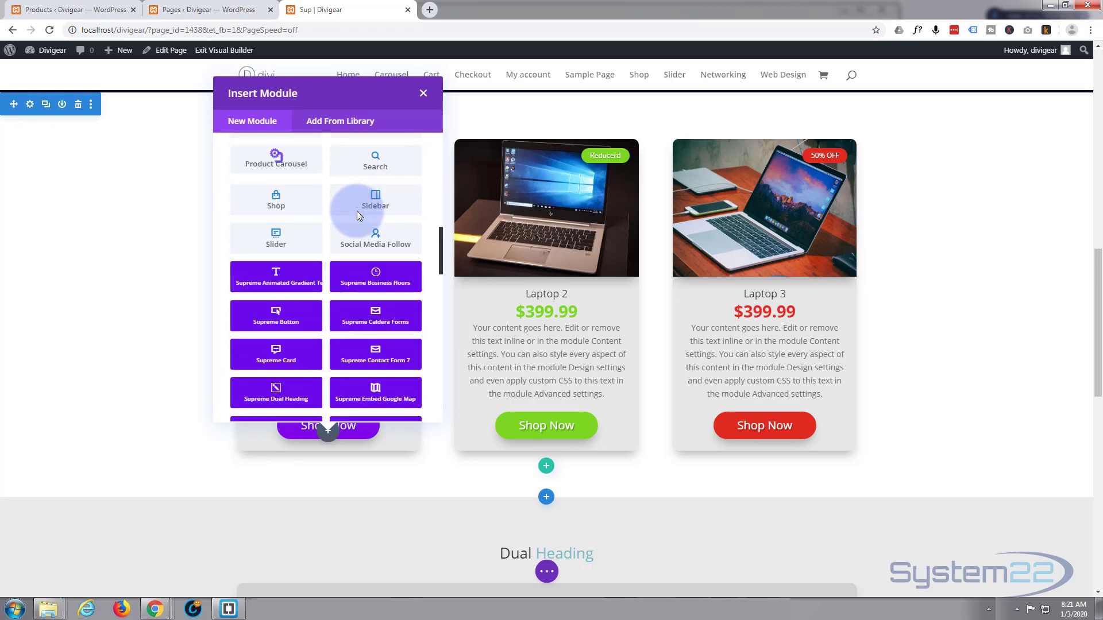
{"action": "scroll", "coordinate": [357, 211], "scroll_direction": "down", "scroll_amount": 10}
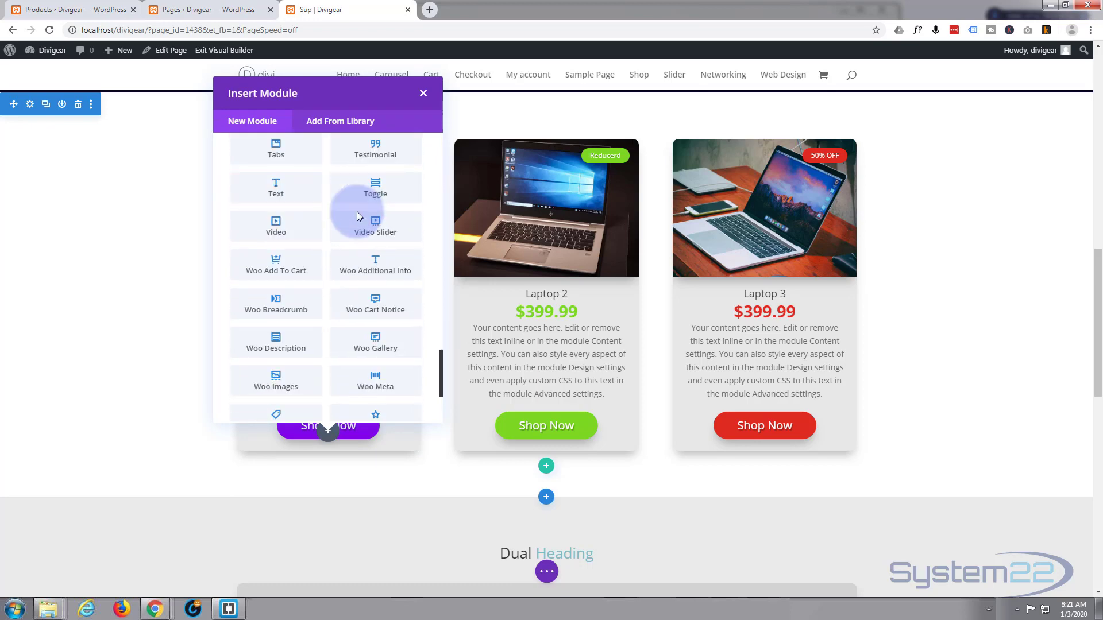
{"action": "scroll", "coordinate": [357, 211], "scroll_direction": "down", "scroll_amount": 3}
{"action": "scroll", "coordinate": [357, 211], "scroll_direction": "up", "scroll_amount": 8}
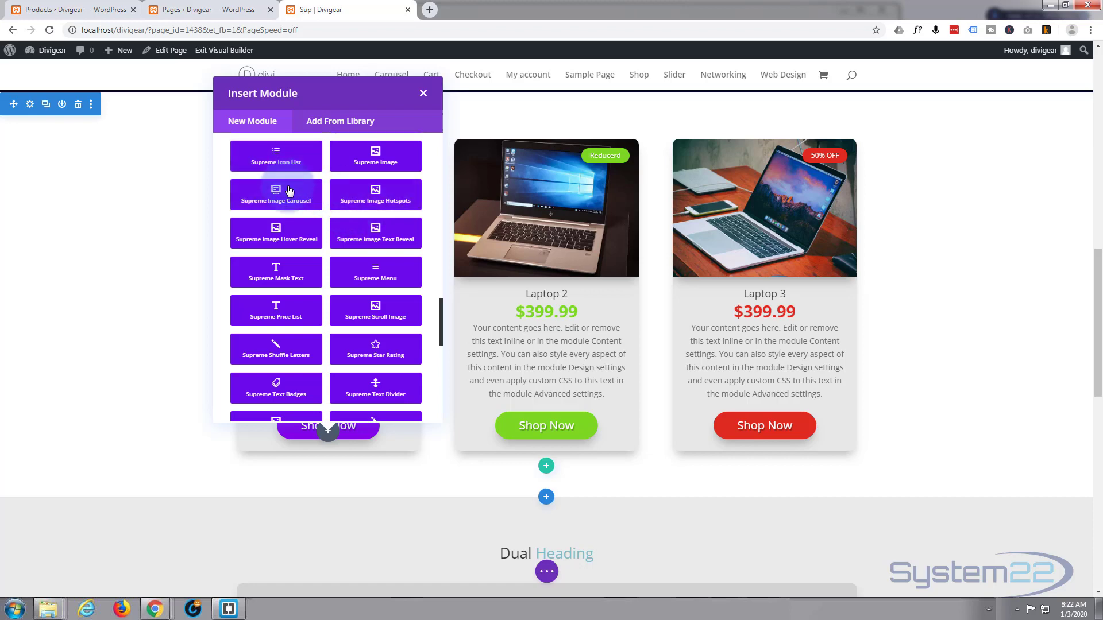
{"action": "scroll", "coordinate": [289, 198], "scroll_direction": "up", "scroll_amount": 3}
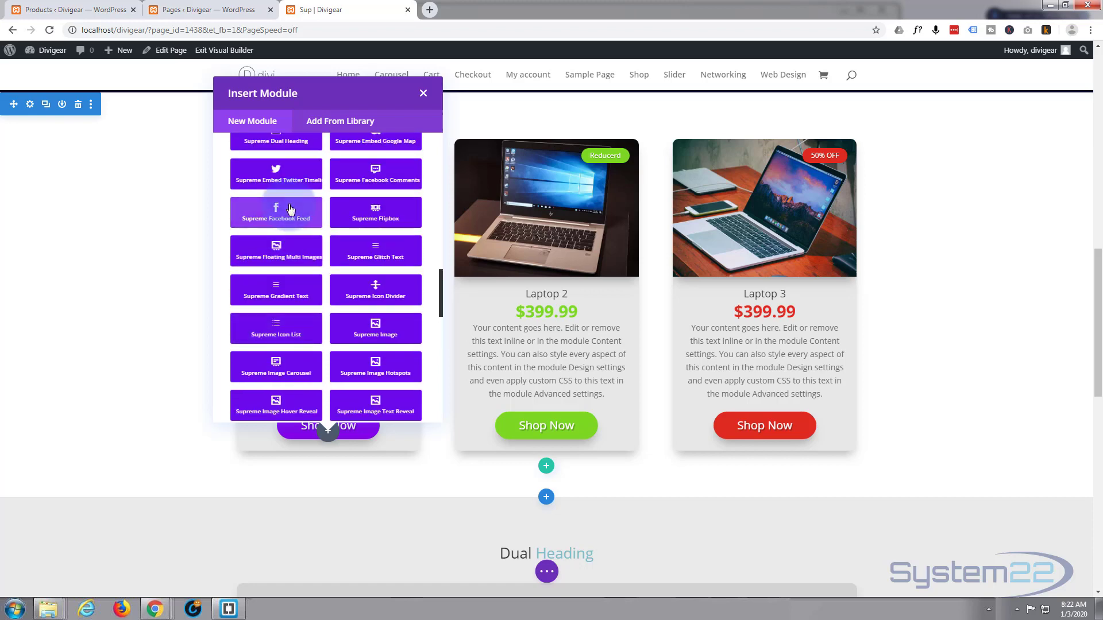
{"action": "scroll", "coordinate": [290, 210], "scroll_direction": "up", "scroll_amount": 4}
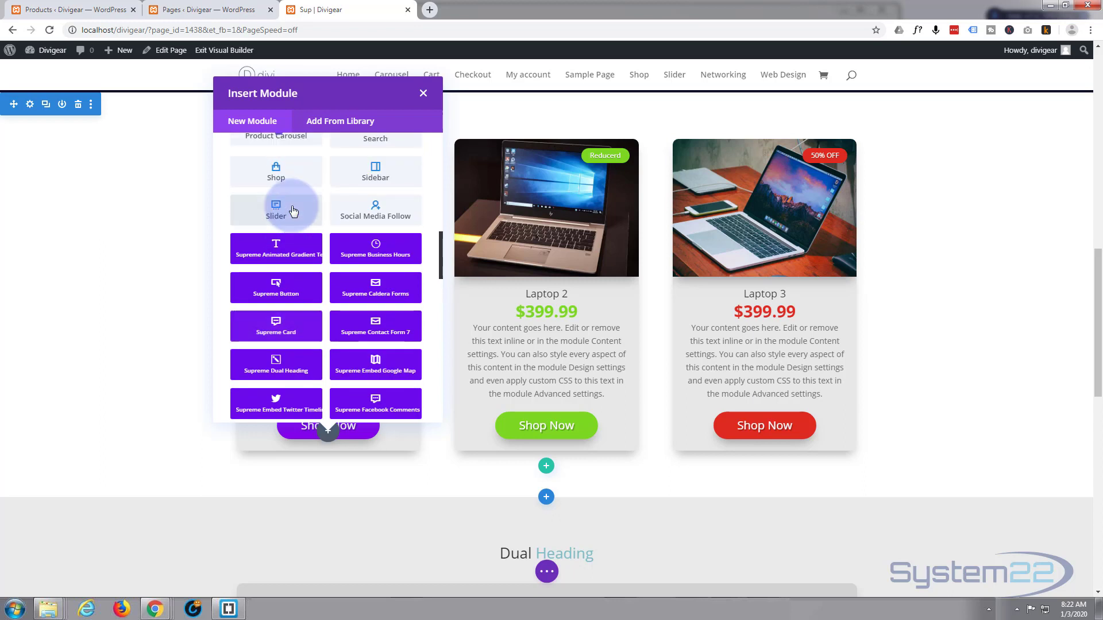
{"action": "scroll", "coordinate": [293, 211], "scroll_direction": "down", "scroll_amount": 2}
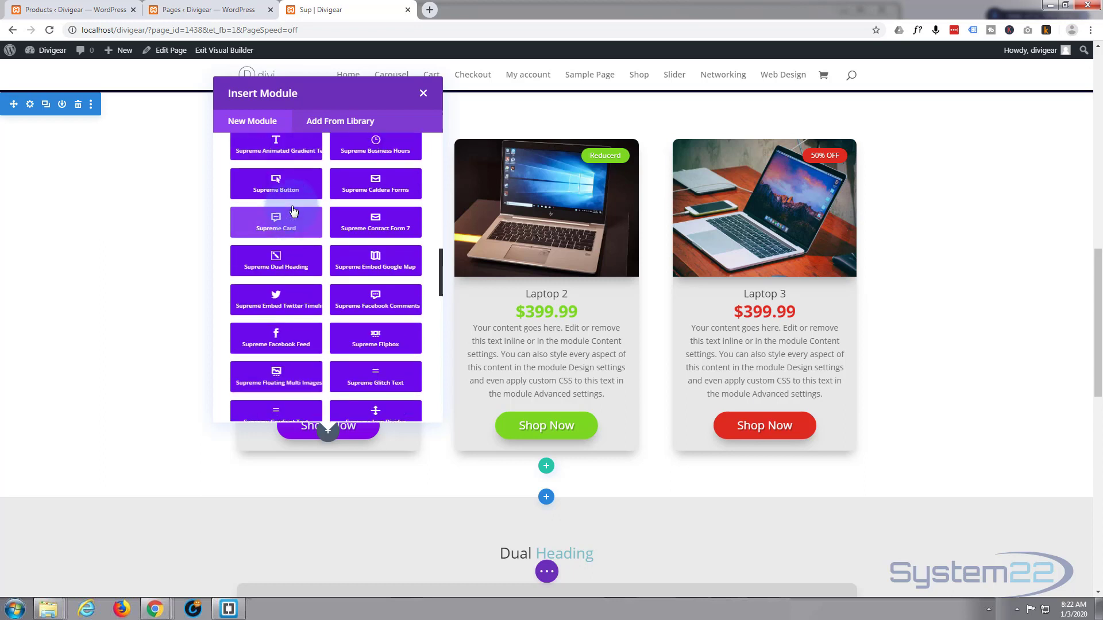
{"action": "scroll", "coordinate": [291, 213], "scroll_direction": "up", "scroll_amount": 1}
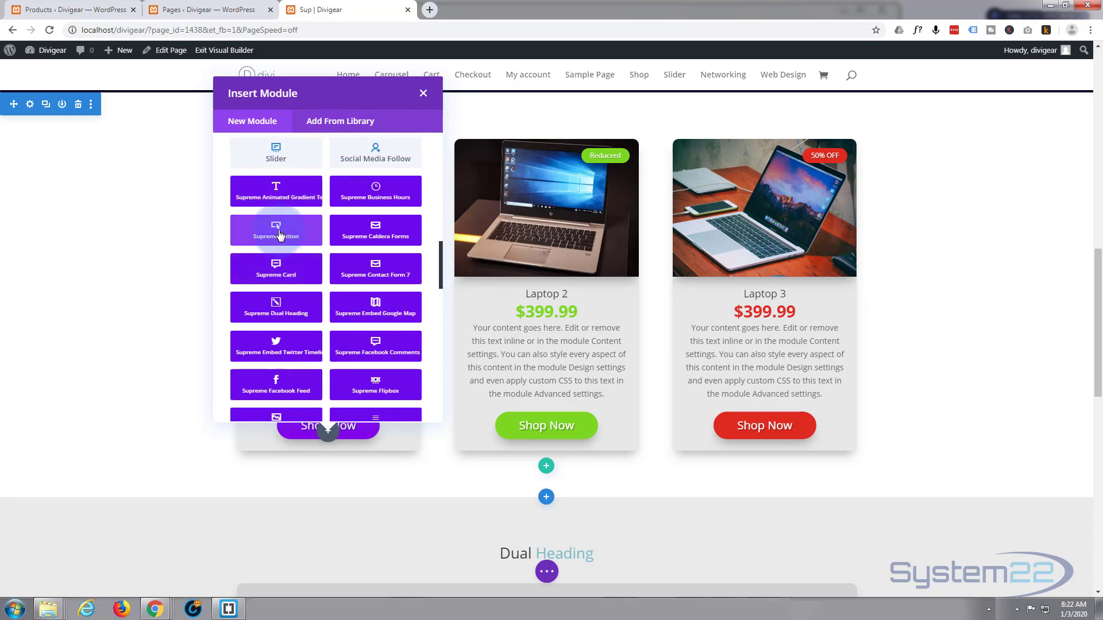
Insert a Supreme Card with title 'Laptop 4' and subtitle '$799'.
{"action": "left_click", "coordinate": [280, 275]}
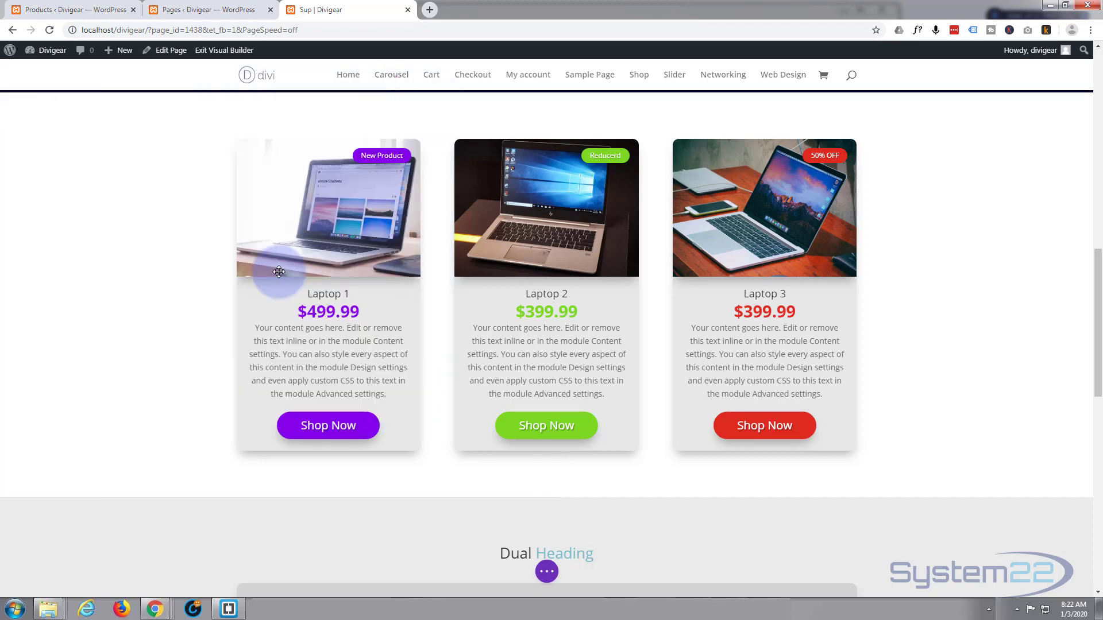
{"action": "scroll", "coordinate": [200, 238], "scroll_direction": "down", "scroll_amount": 5}
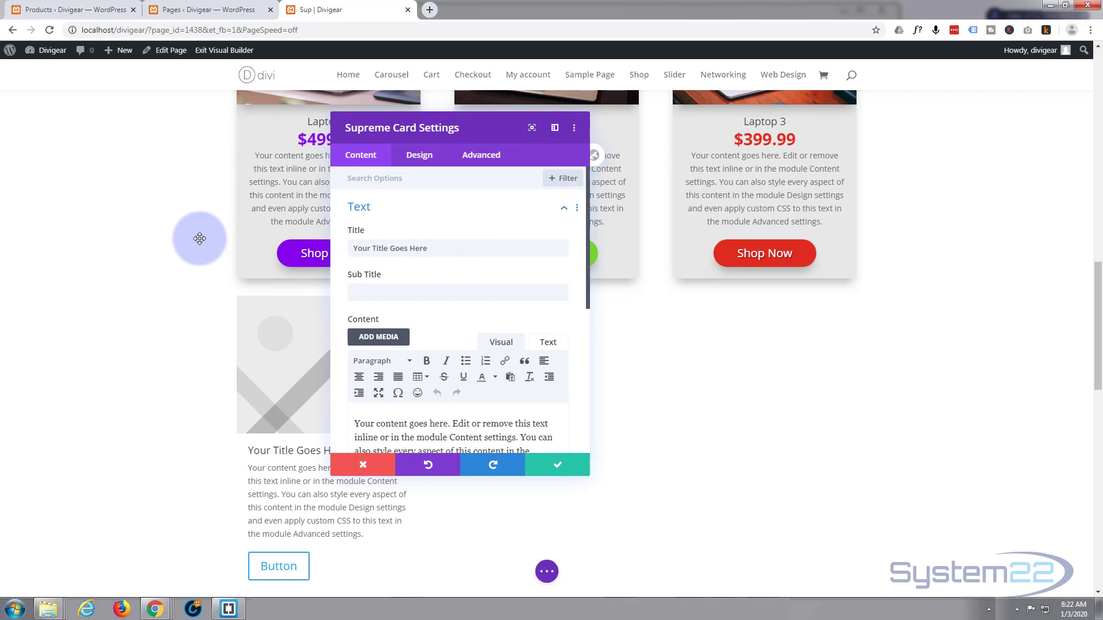
{"action": "left_click_drag", "start_coordinate": [494, 128], "coordinate": [669, 132]}
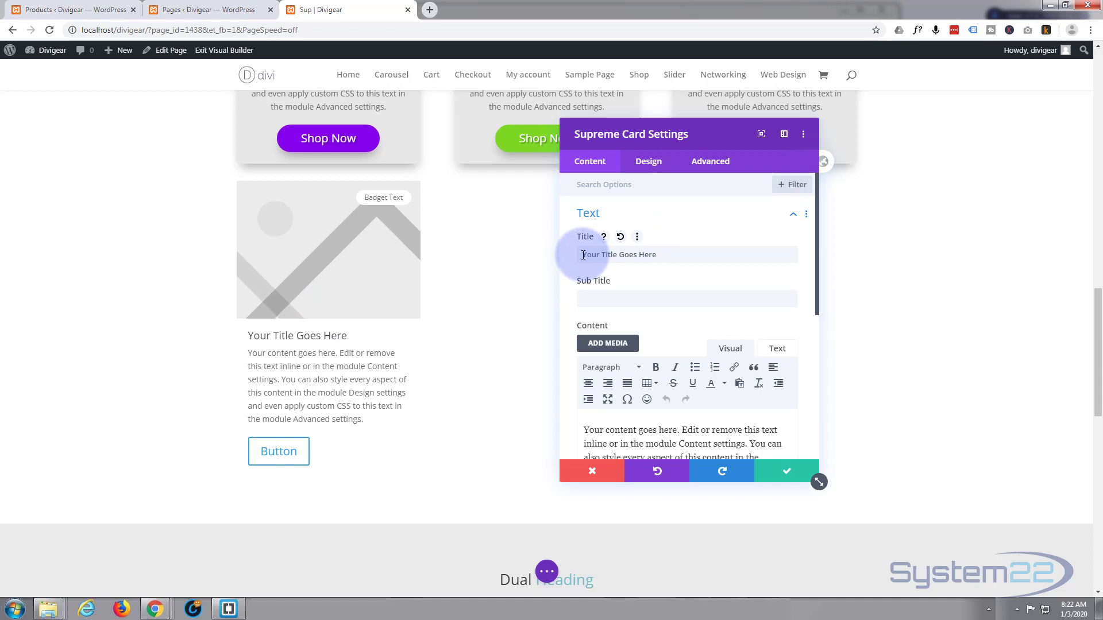
{"action": "left_click_drag", "start_coordinate": [583, 255], "coordinate": [680, 256]}
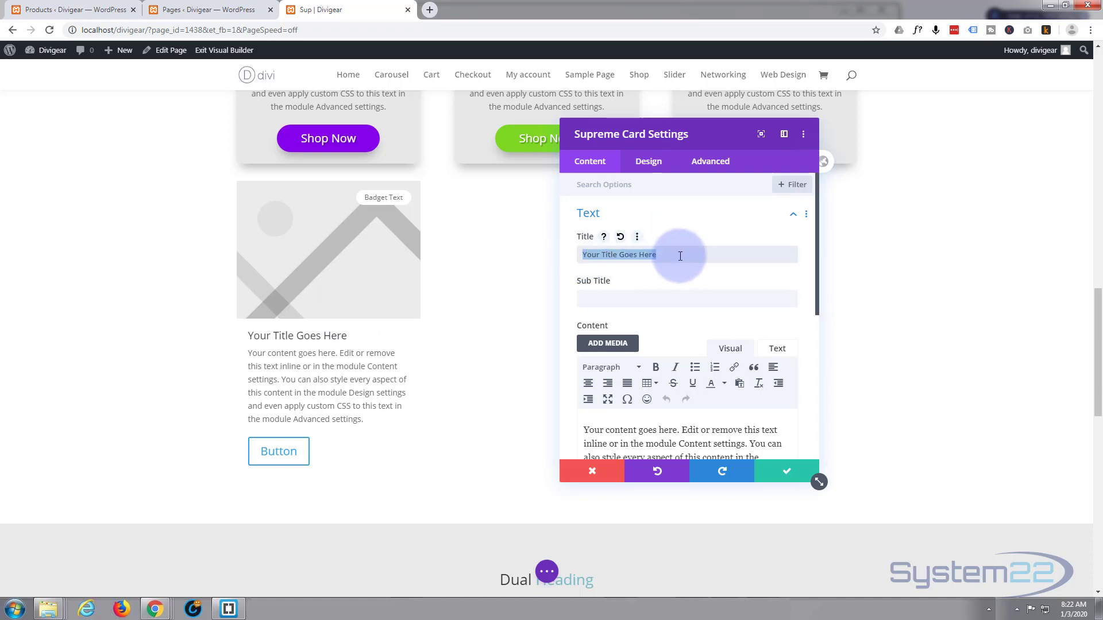
{"action": "type", "text": "Laptop 4"}
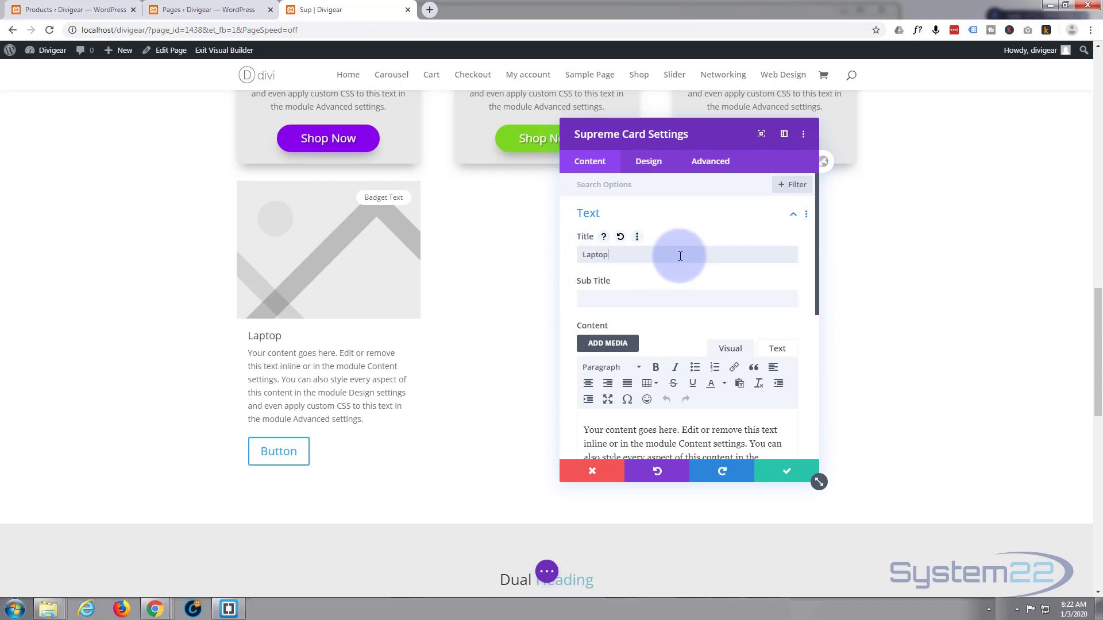
{"action": "left_click", "coordinate": [599, 303]}
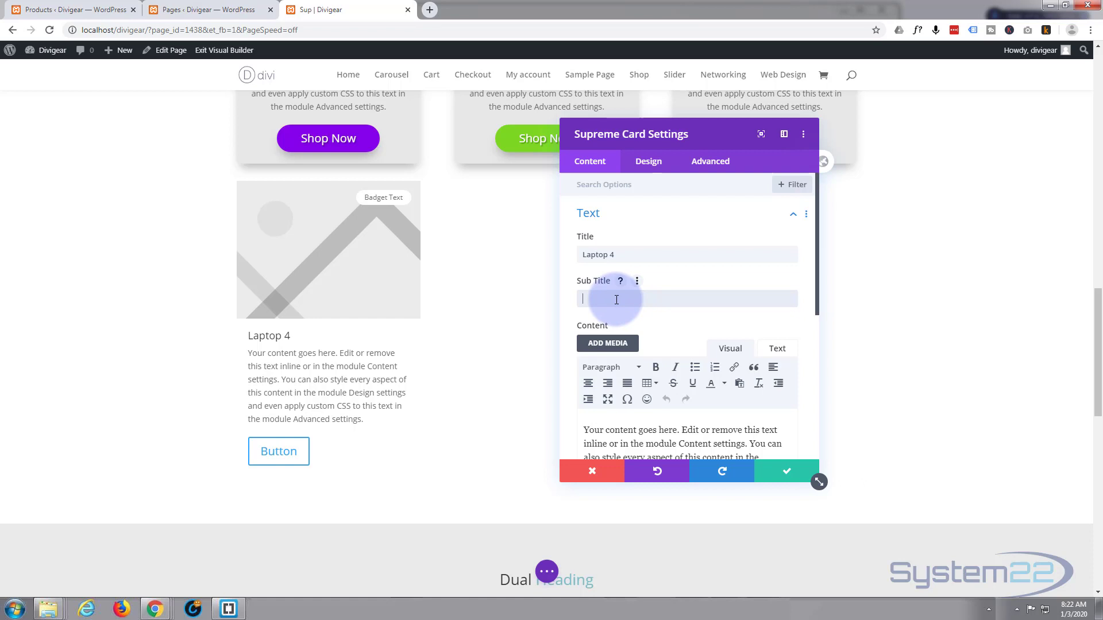
{"action": "type", "text": "$799"}
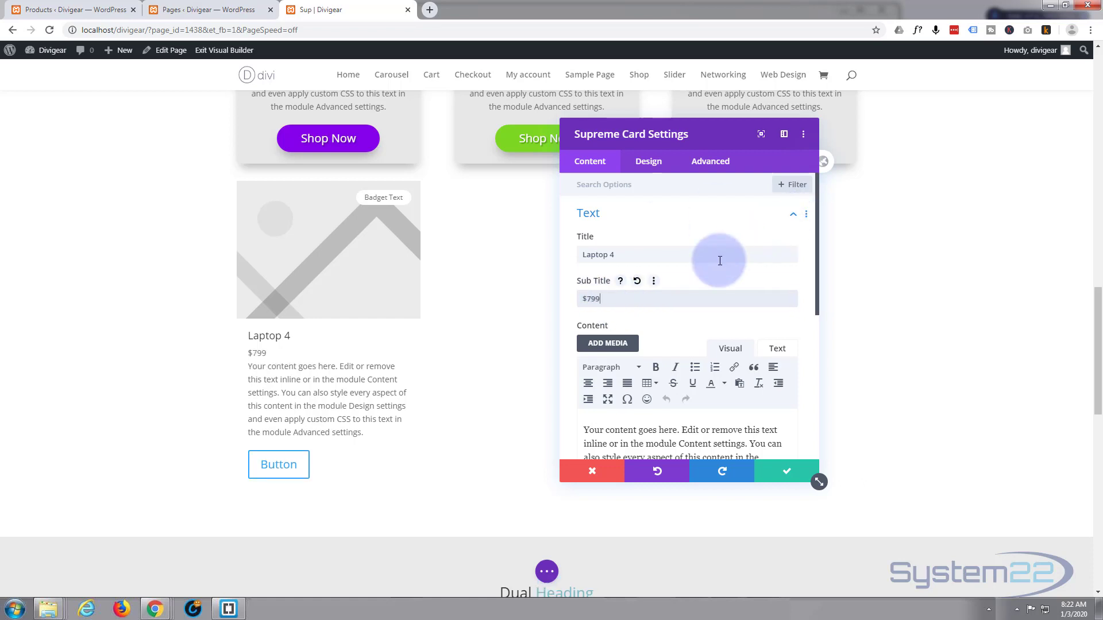
Under Image & Badge, set the card image to p6.jpg from the Media Library.
{"action": "scroll", "coordinate": [713, 266], "scroll_direction": "down", "scroll_amount": 3}
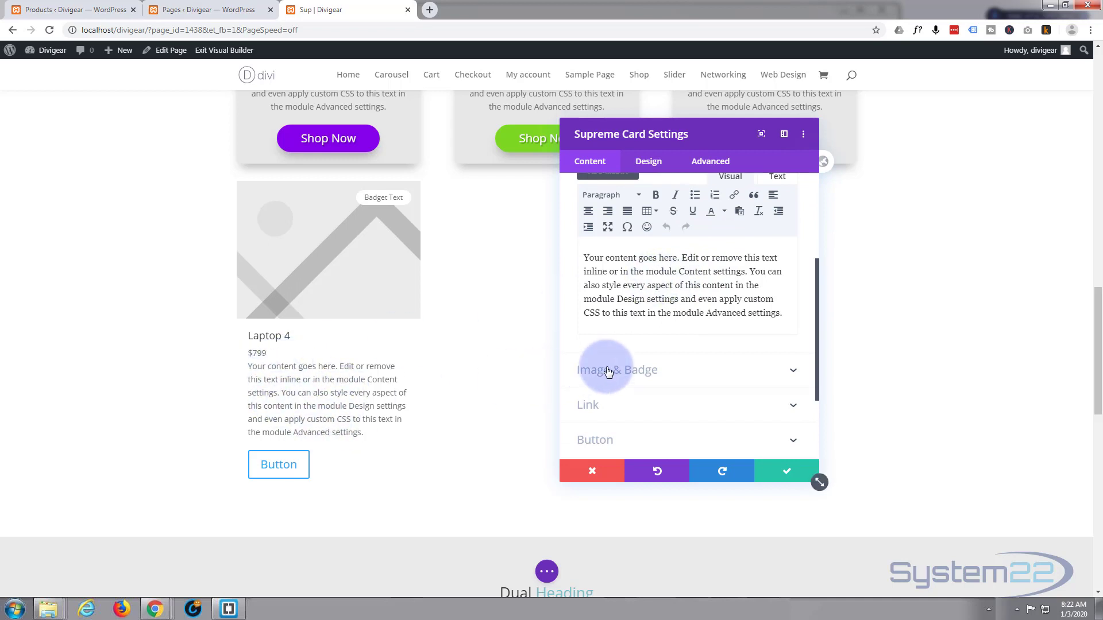
{"action": "scroll", "coordinate": [640, 329], "scroll_direction": "down", "scroll_amount": 2}
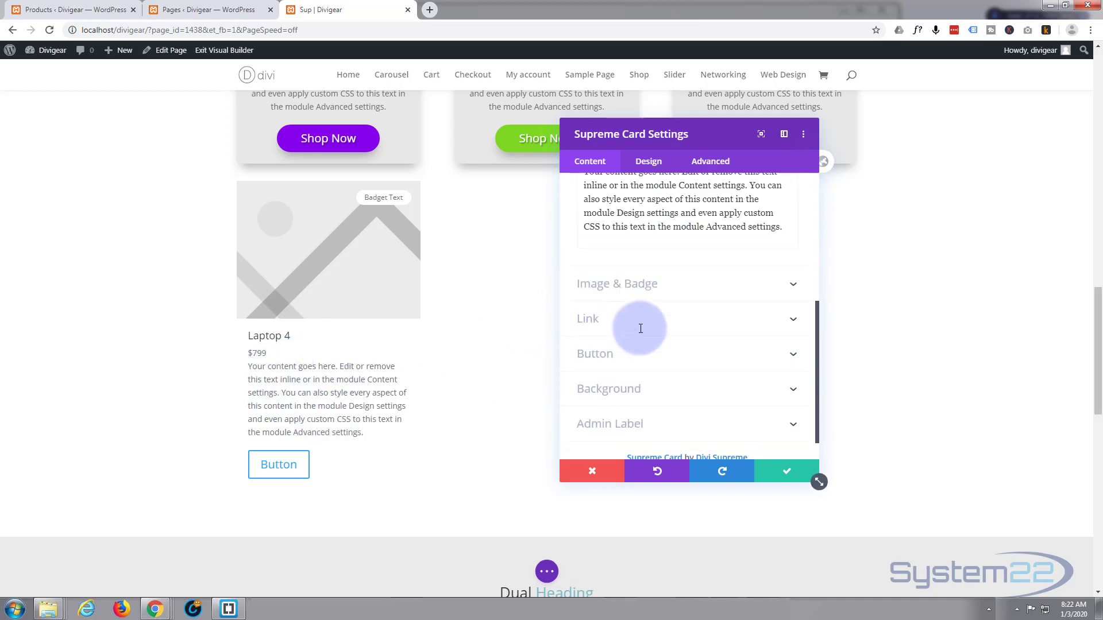
{"action": "left_click", "coordinate": [671, 262]}
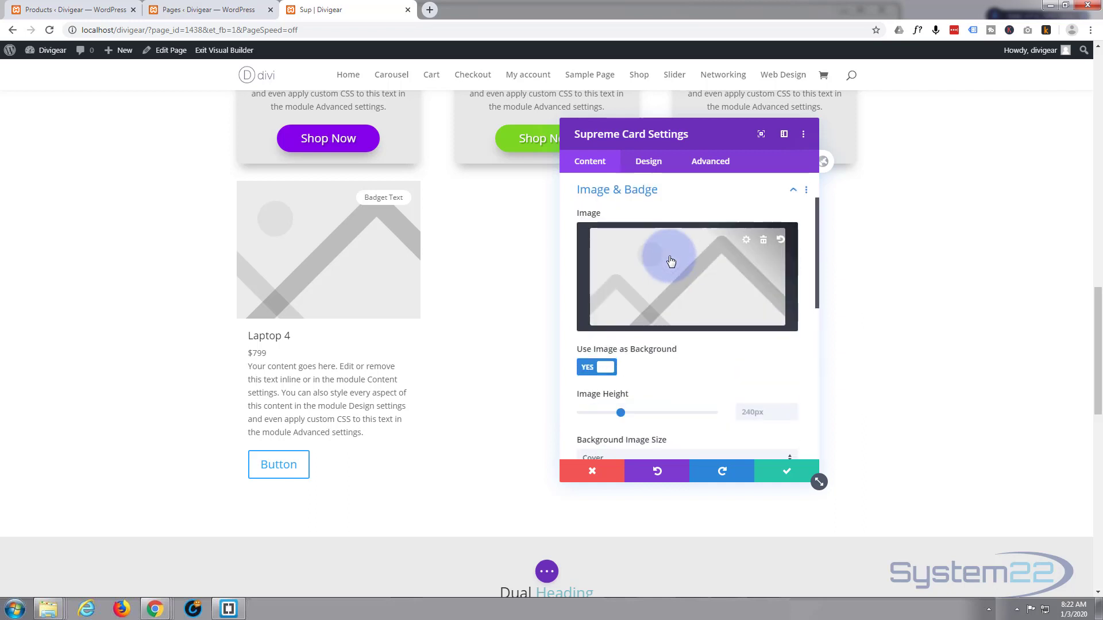
{"action": "left_click", "coordinate": [707, 266]}
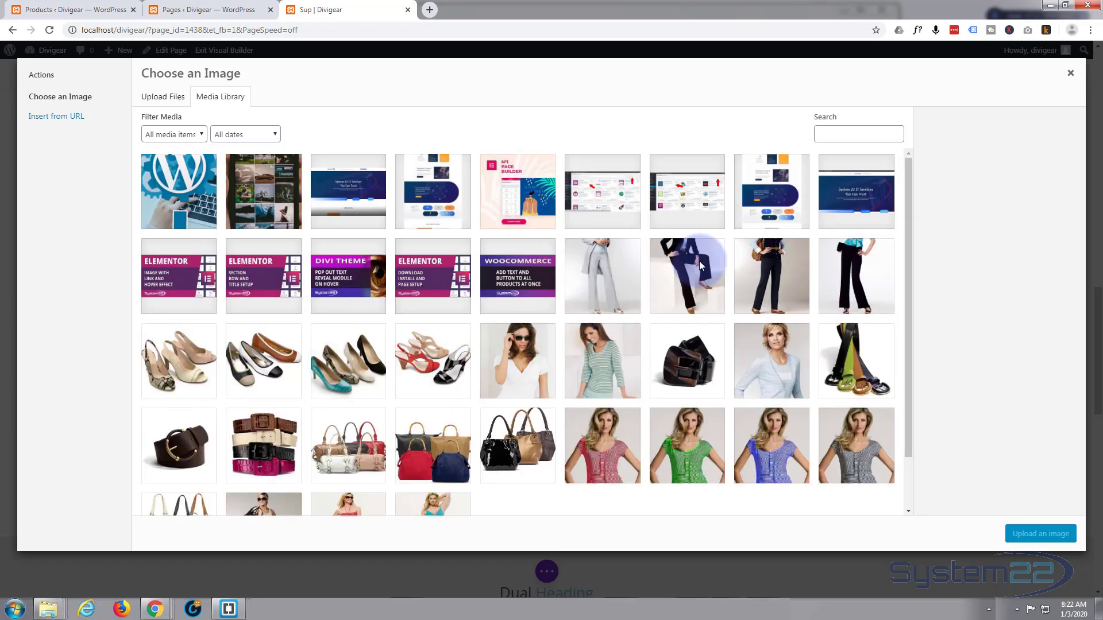
{"action": "scroll", "coordinate": [631, 285], "scroll_direction": "down", "scroll_amount": 1}
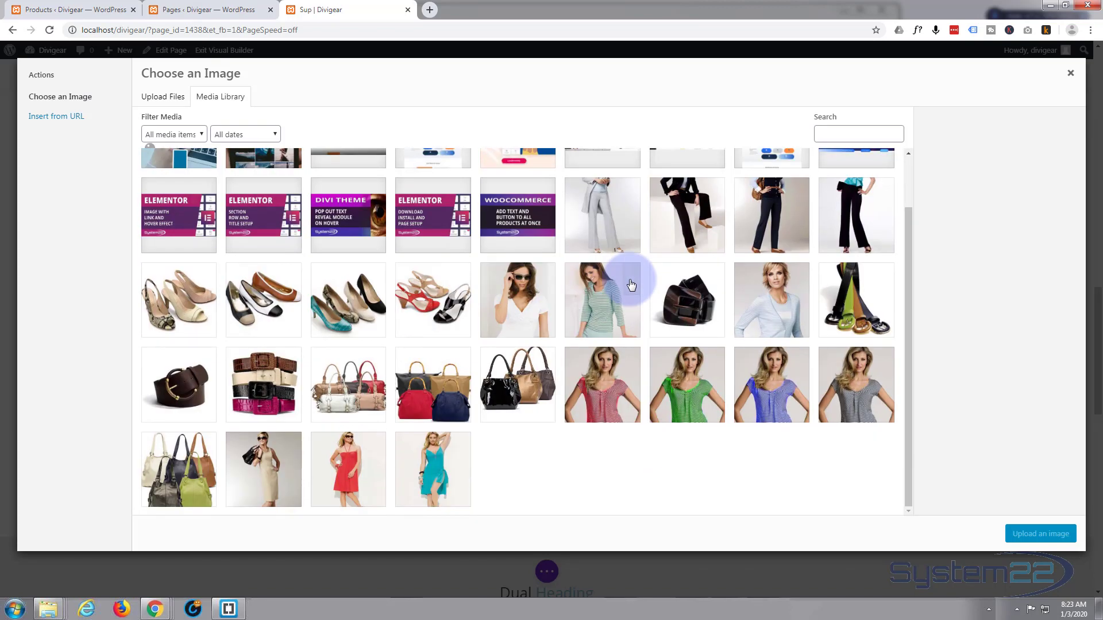
{"action": "scroll", "coordinate": [546, 295], "scroll_direction": "down", "scroll_amount": 3}
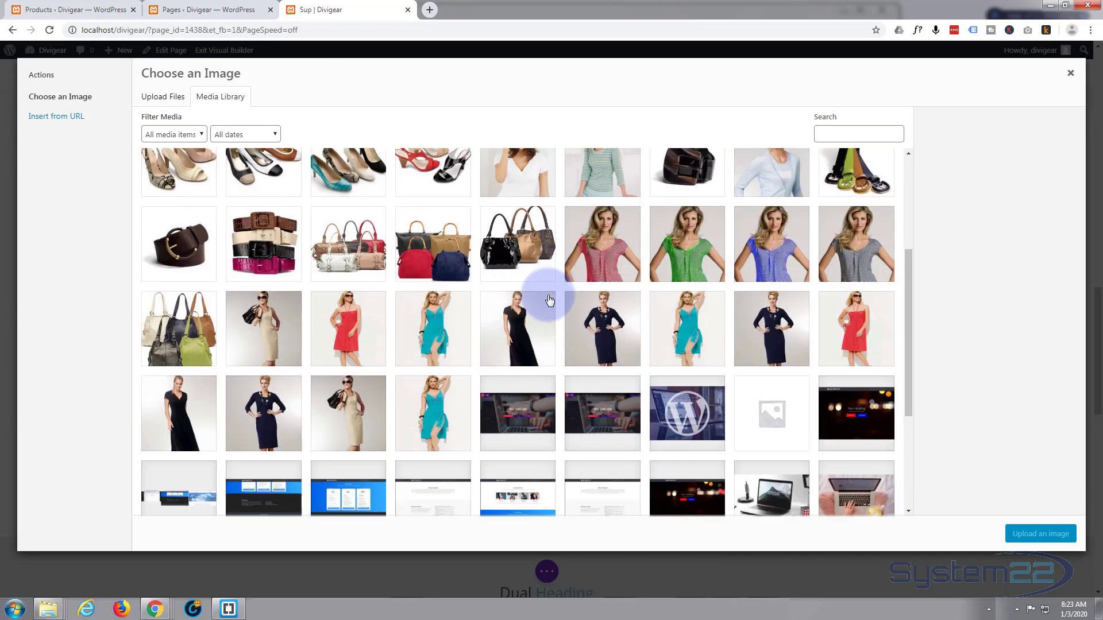
{"action": "scroll", "coordinate": [548, 295], "scroll_direction": "down", "scroll_amount": 5}
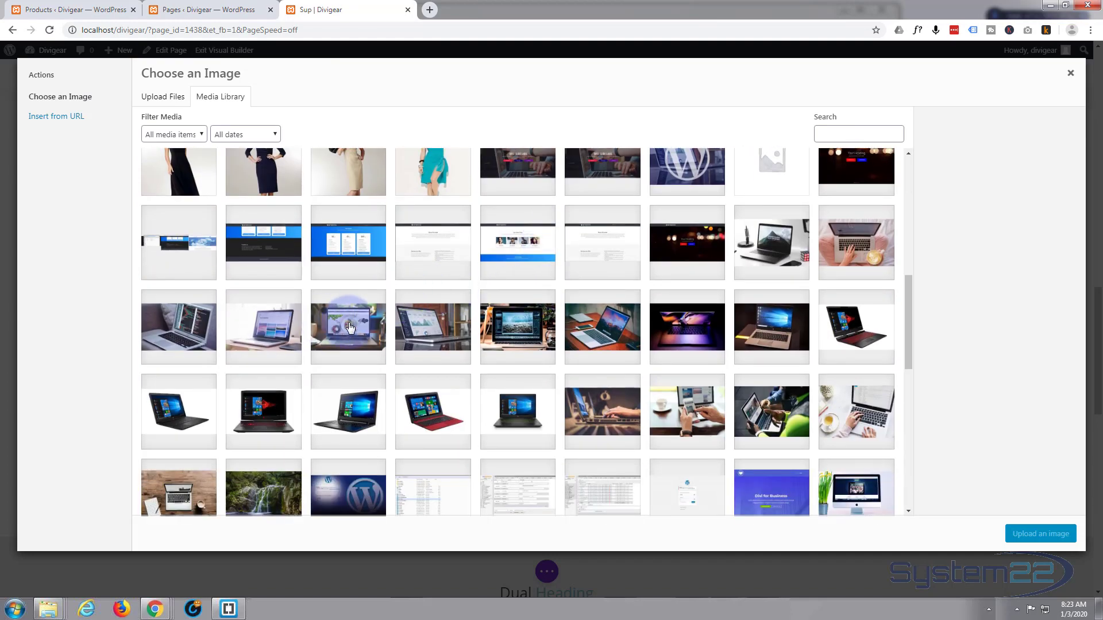
{"action": "left_click", "coordinate": [350, 326]}
{"action": "left_click", "coordinate": [1038, 535]}
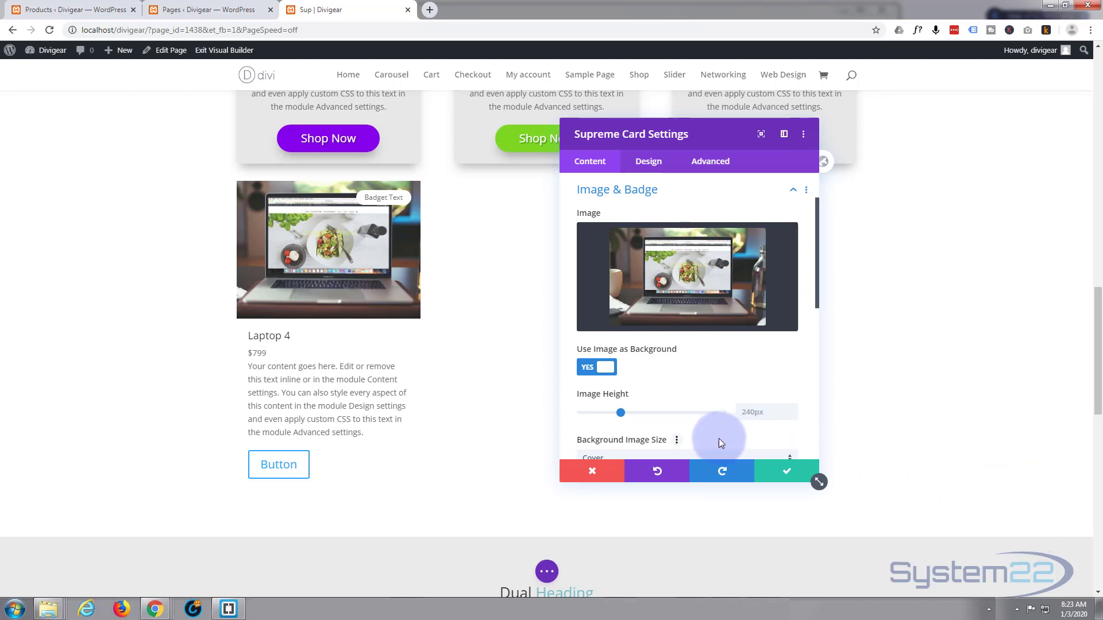
{"action": "scroll", "coordinate": [653, 364], "scroll_direction": "down", "scroll_amount": 1}
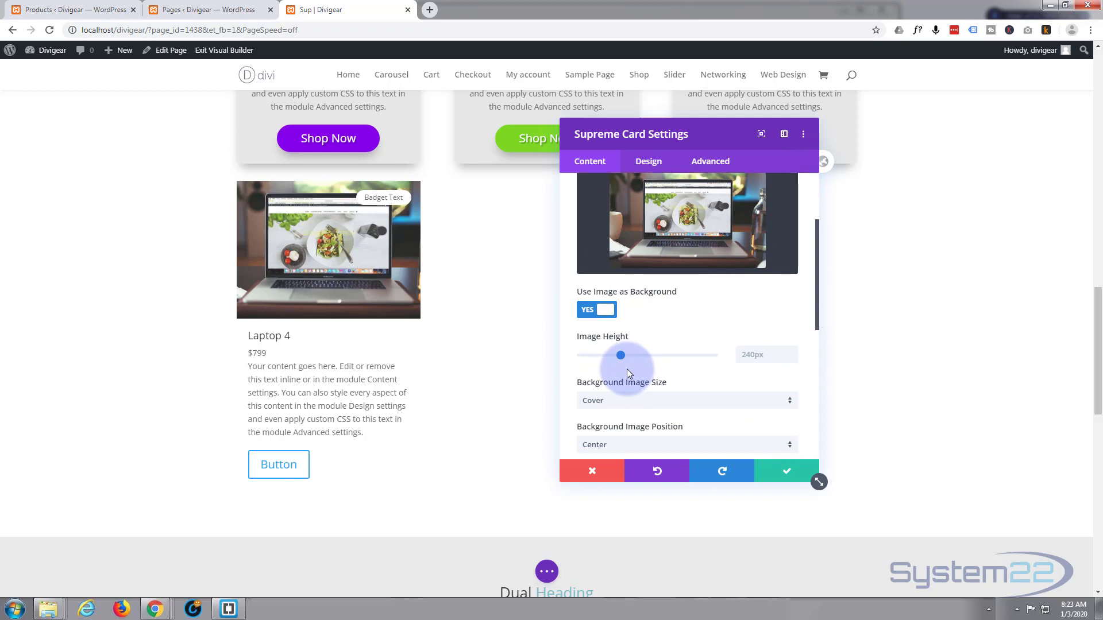
{"action": "left_click", "coordinate": [621, 355]}
{"action": "mouse_move", "coordinate": [614, 356]}
{"action": "left_mouse_down"}
{"action": "mouse_move", "coordinate": [659, 357]}
{"action": "mouse_move", "coordinate": [618, 357]}
{"action": "left_mouse_up"}
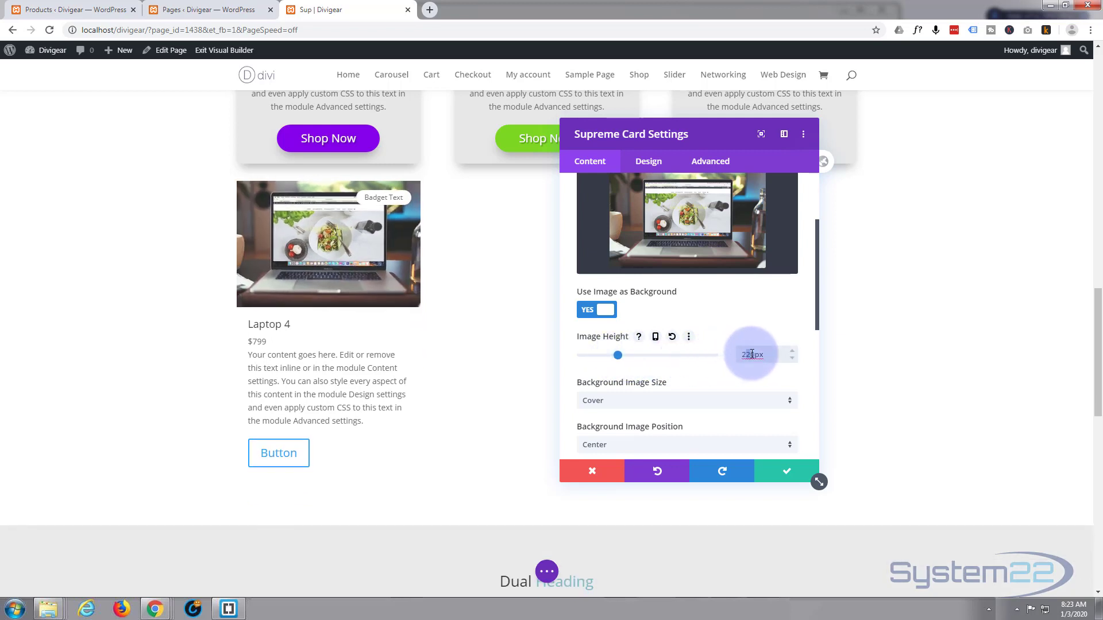
{"action": "left_click_drag", "start_coordinate": [738, 355], "coordinate": [797, 358]}
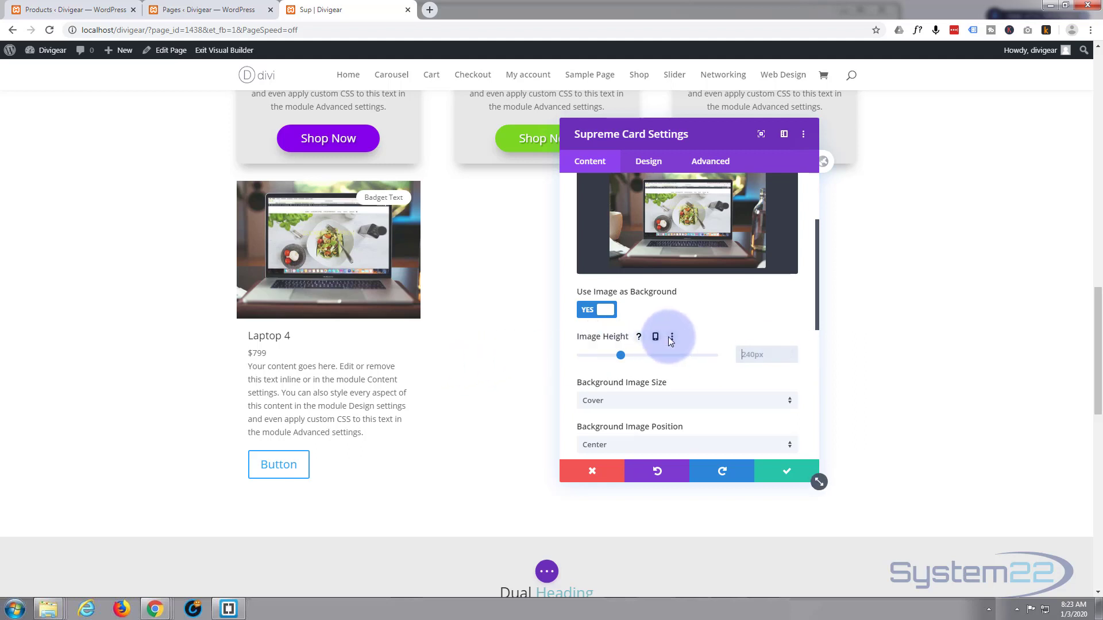
{"action": "scroll", "coordinate": [691, 330], "scroll_direction": "down", "scroll_amount": 4}
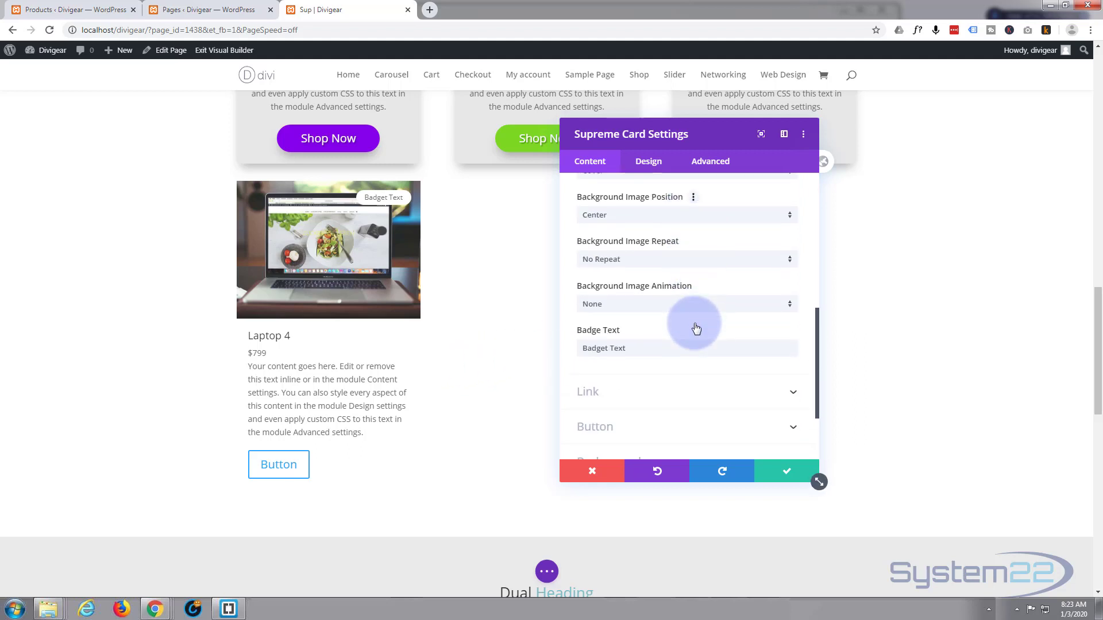
{"action": "scroll", "coordinate": [694, 326], "scroll_direction": "down", "scroll_amount": 2}
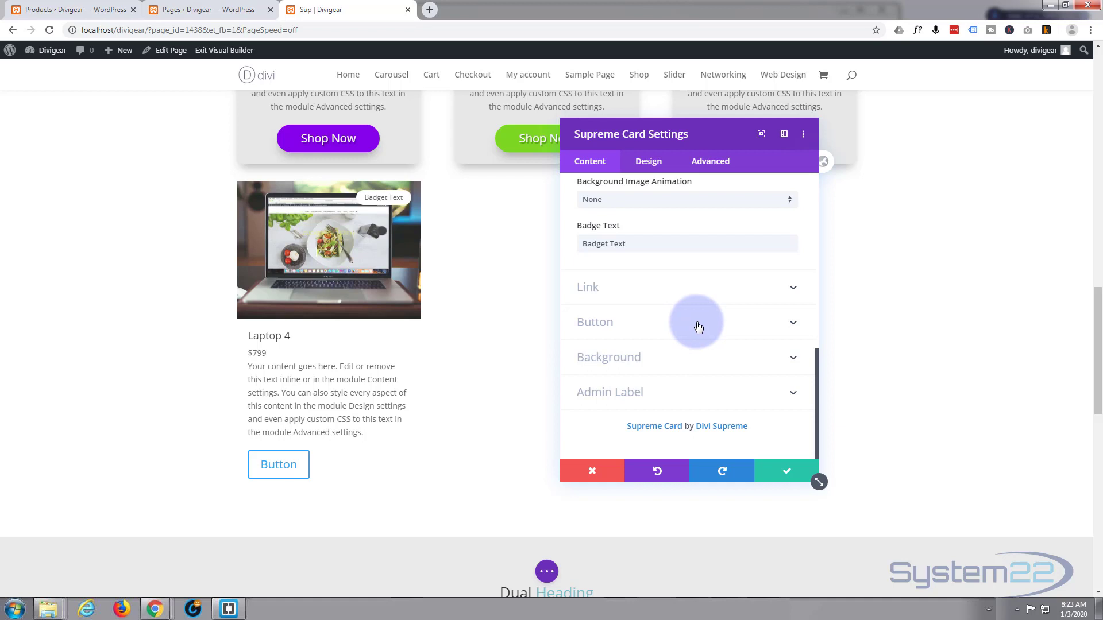
Set the Module Link URL to a dynamic Product Link for Laptop Computer Two.
{"action": "left_click", "coordinate": [664, 293]}
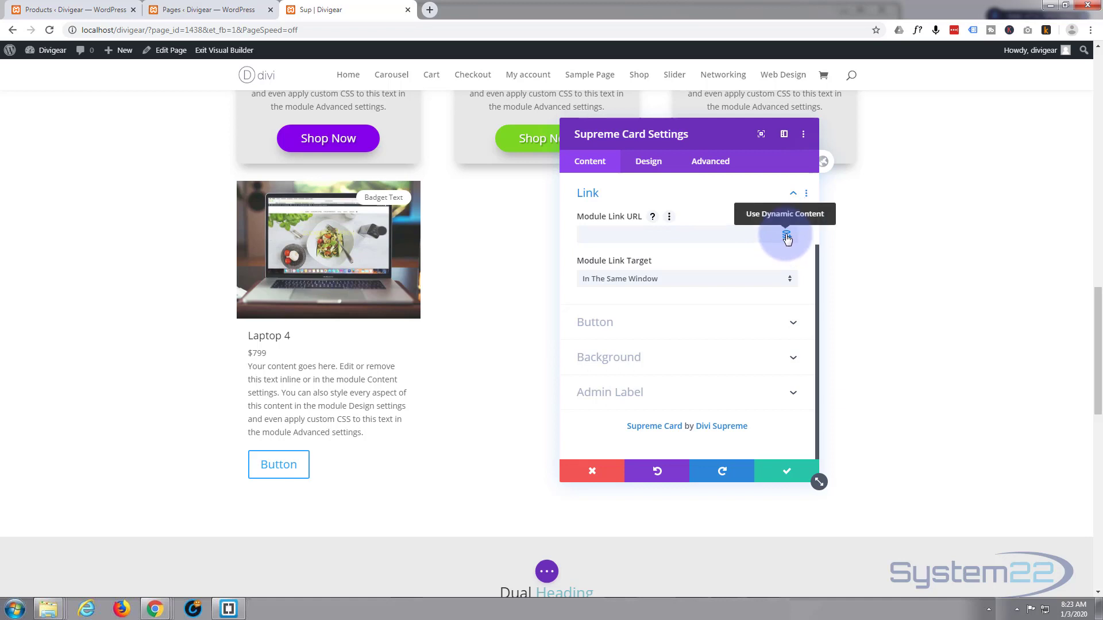
{"action": "left_click", "coordinate": [787, 237]}
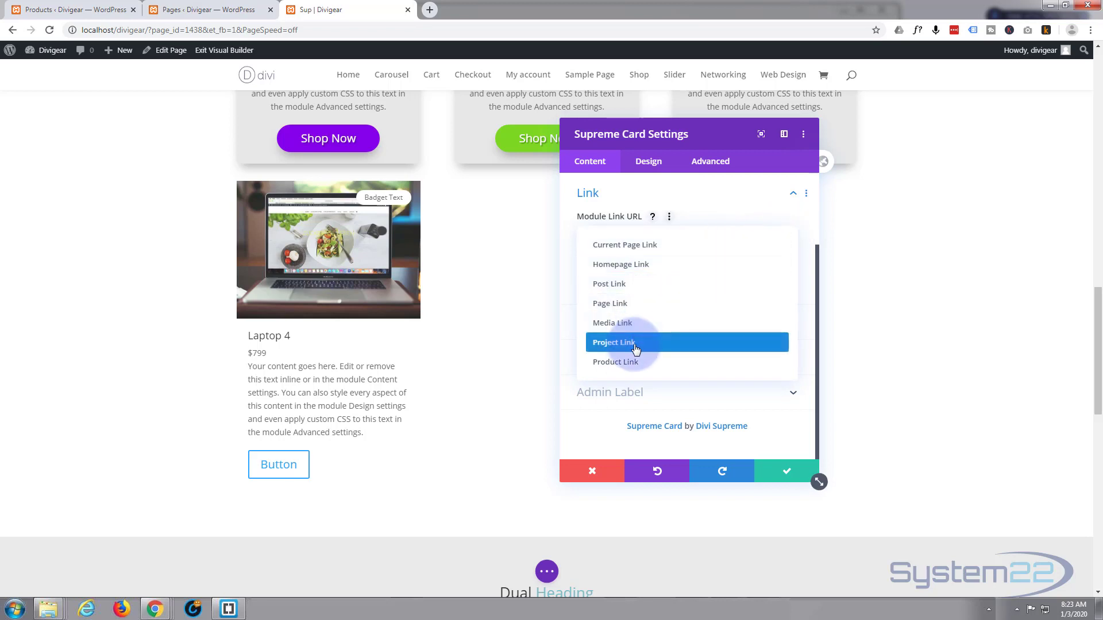
{"action": "left_click", "coordinate": [635, 367]}
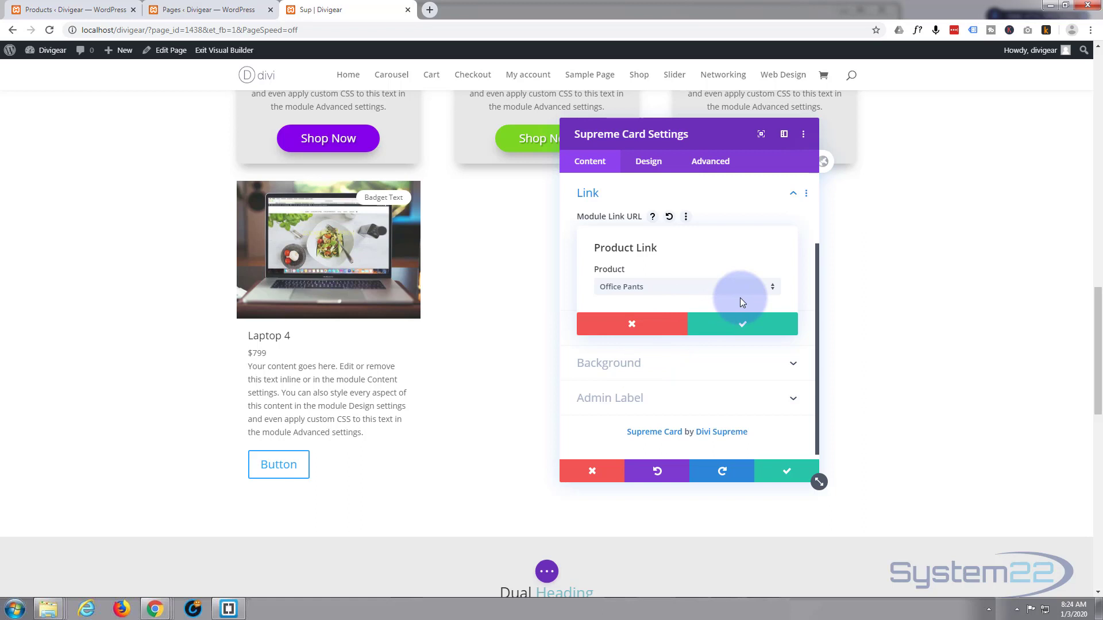
{"action": "left_click", "coordinate": [772, 288]}
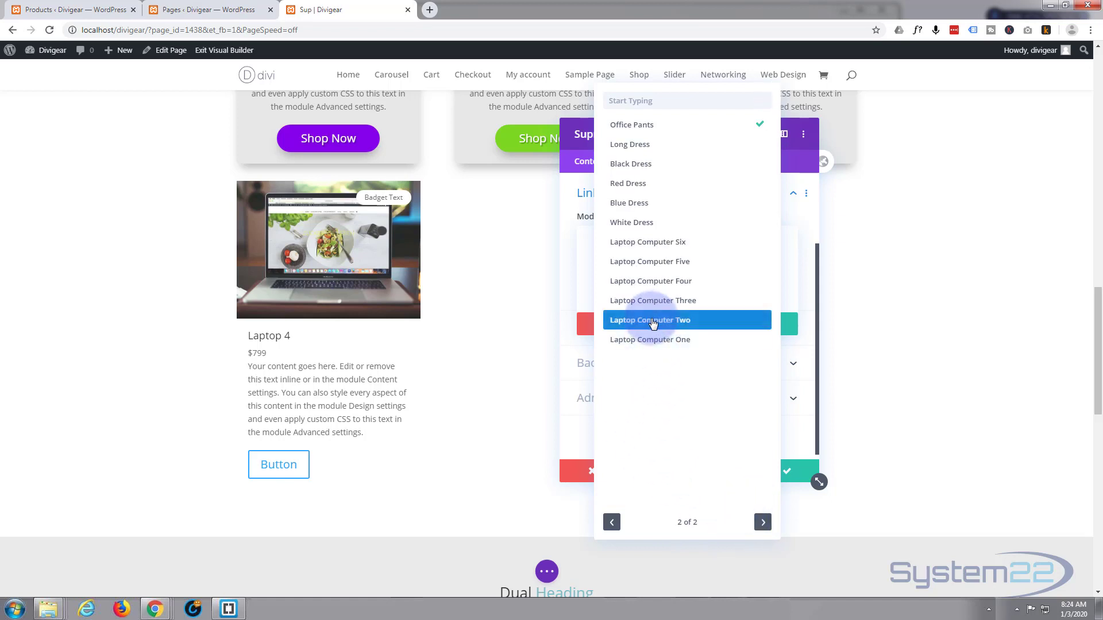
{"action": "left_click", "coordinate": [654, 321]}
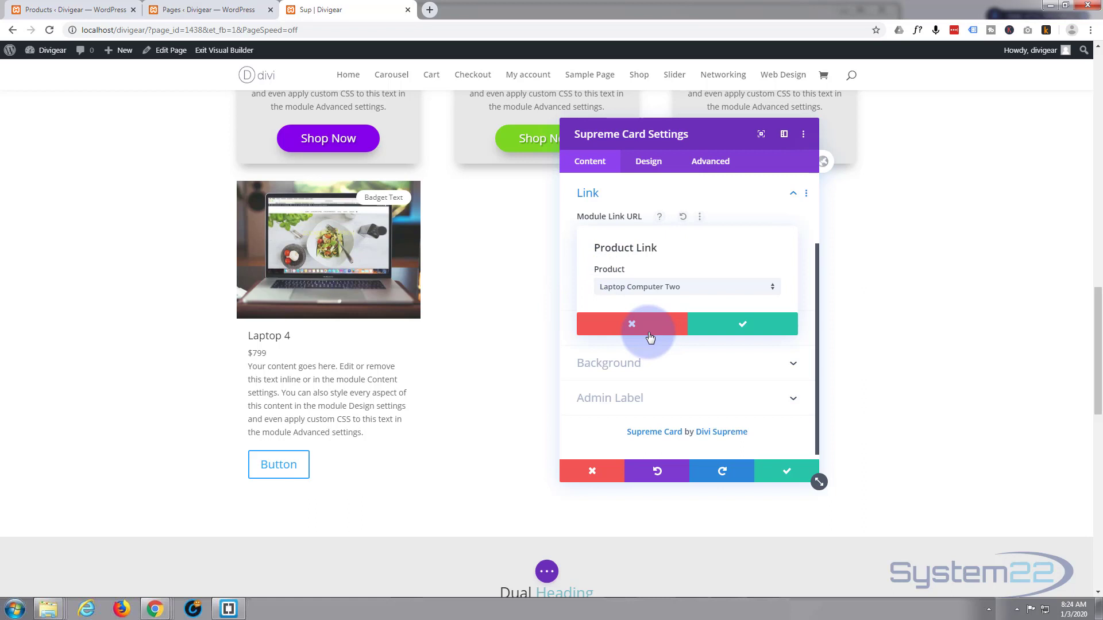
{"action": "left_click", "coordinate": [738, 327]}
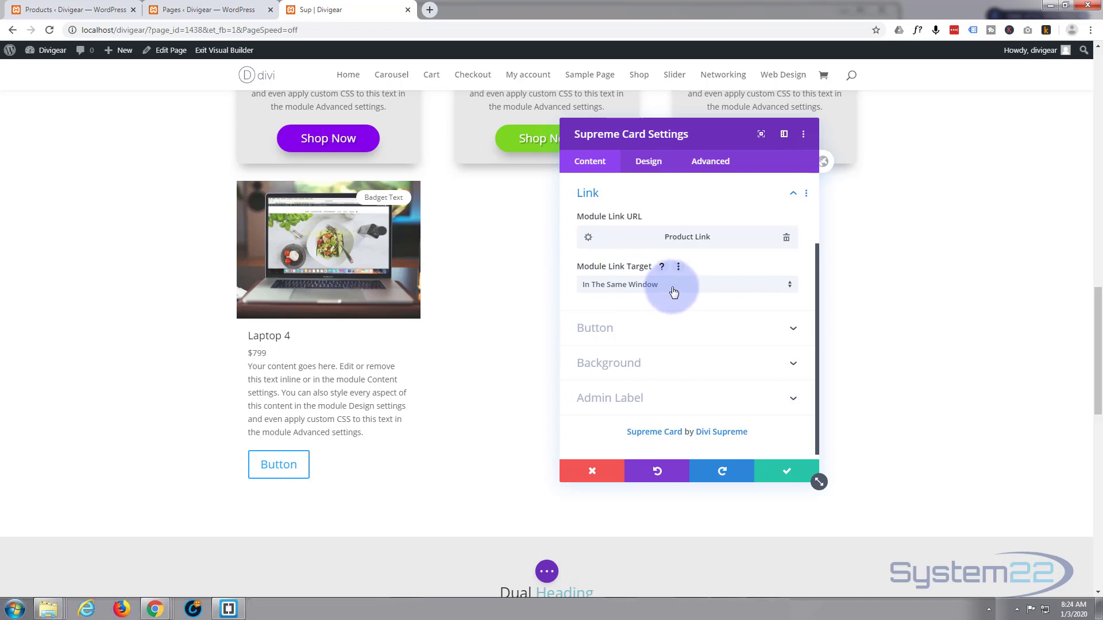
Replace the Button Text with 'Buy Now', leaving the Button URL empty.
{"action": "left_click", "coordinate": [666, 327]}
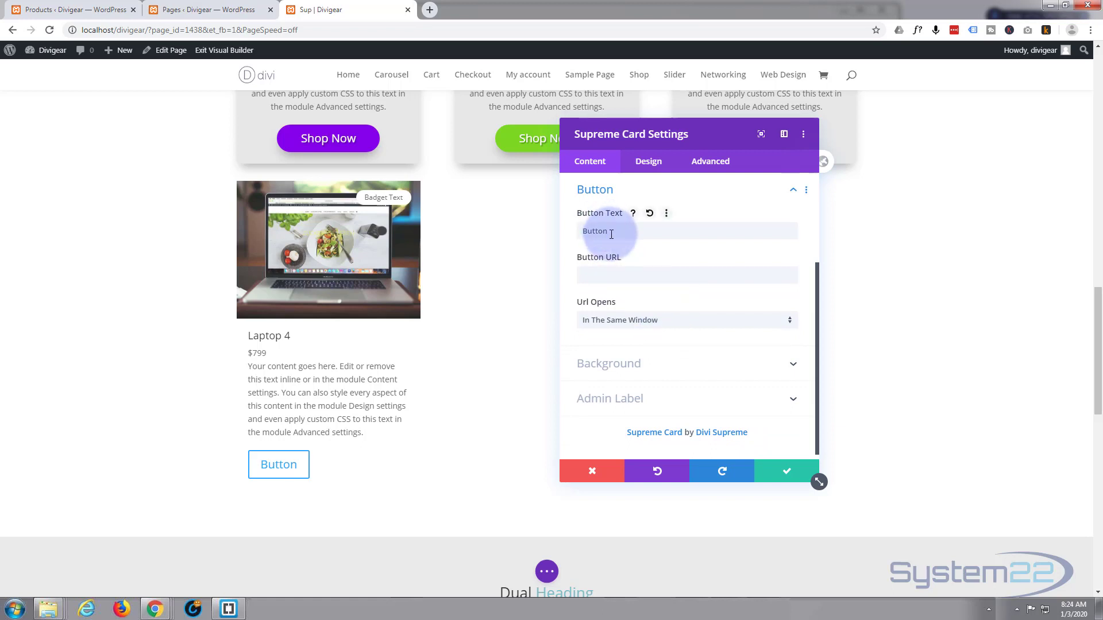
{"action": "left_click_drag", "start_coordinate": [574, 230], "coordinate": [608, 233]}
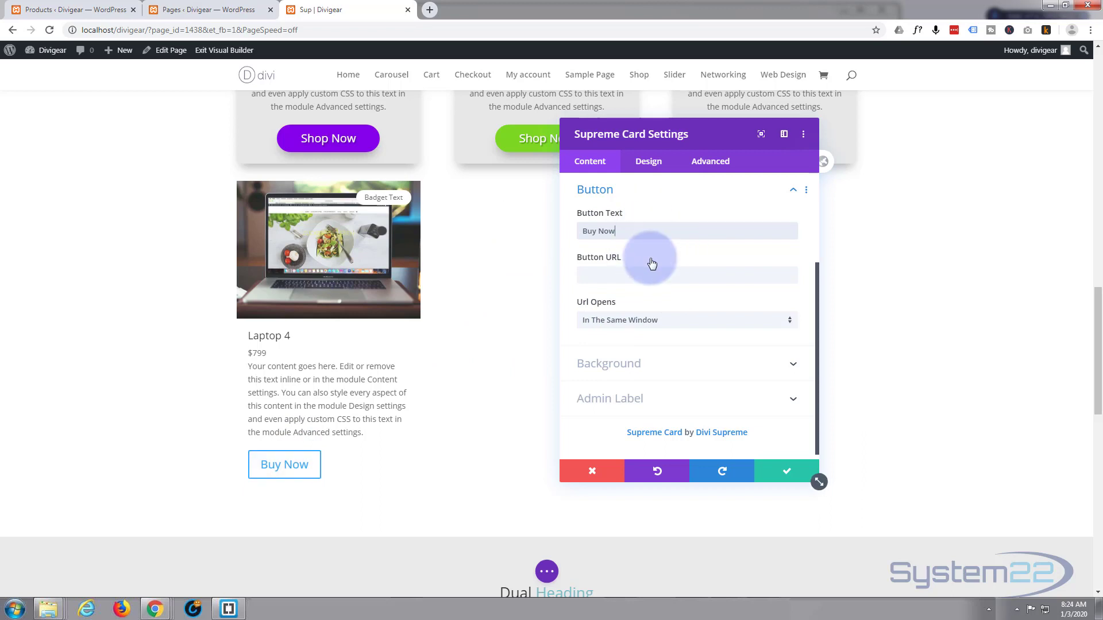
{"action": "mouse_move", "coordinate": [652, 262]}
{"action": "scroll", "coordinate": [654, 262], "scroll_direction": "up", "scroll_amount": 2}
{"action": "scroll", "coordinate": [653, 262], "scroll_direction": "down", "scroll_amount": 2}
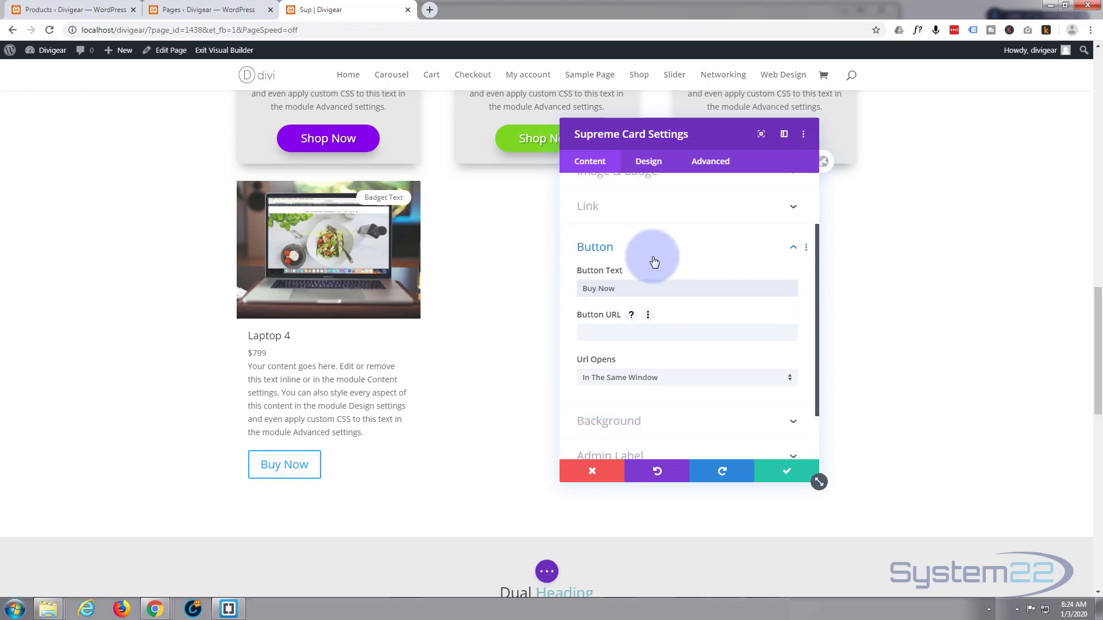
{"action": "left_click", "coordinate": [781, 279]}
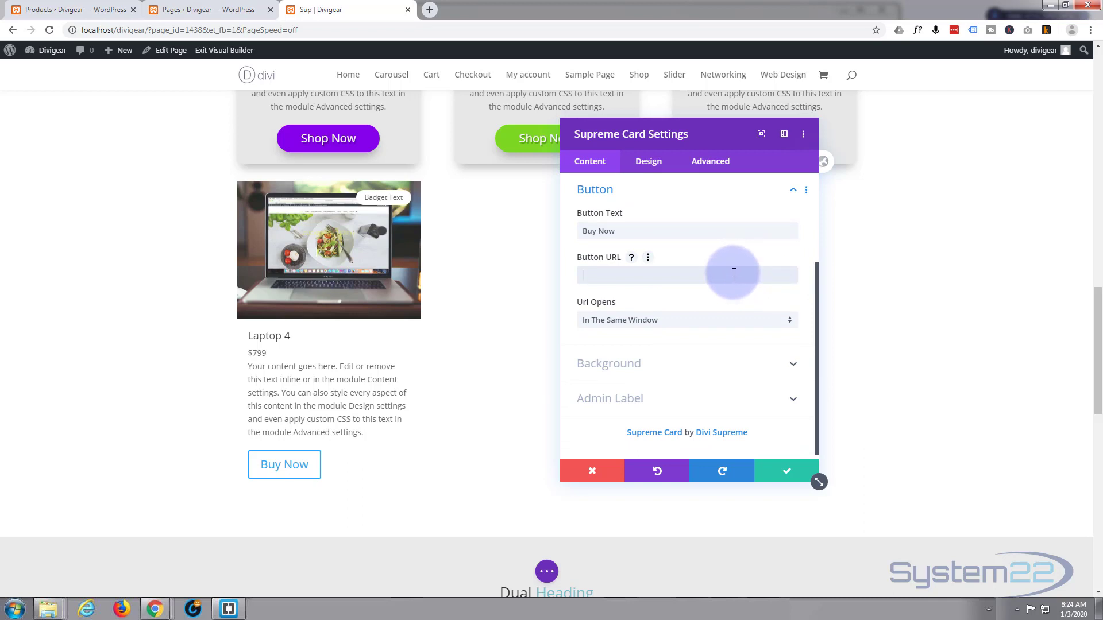
Change the card's background colour from black to a light grey.
{"action": "left_click", "coordinate": [689, 374]}
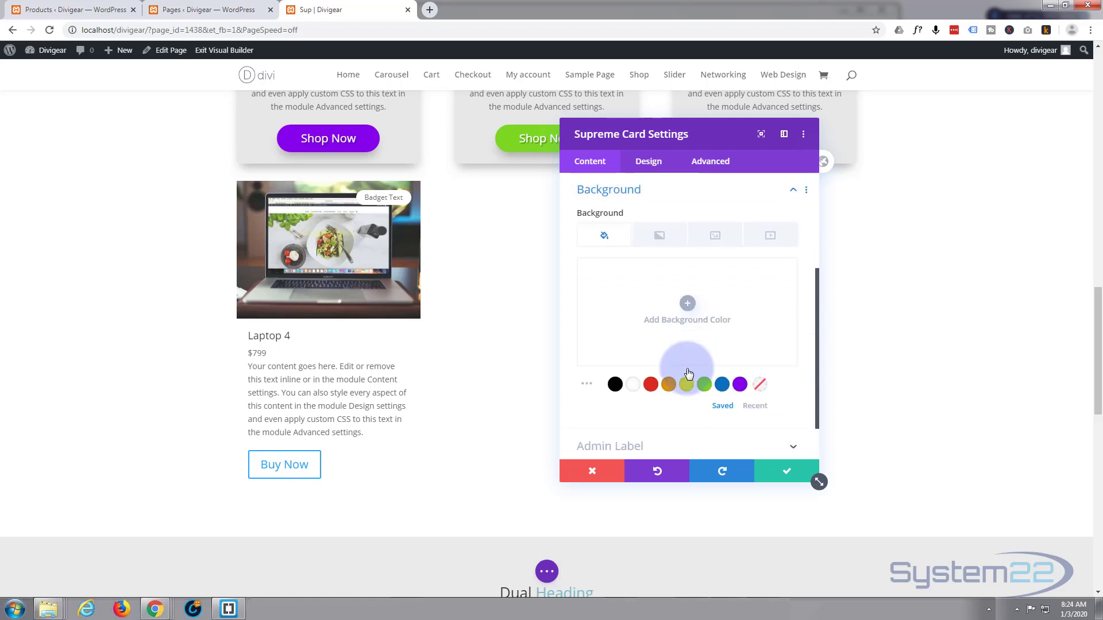
{"action": "left_click", "coordinate": [616, 384]}
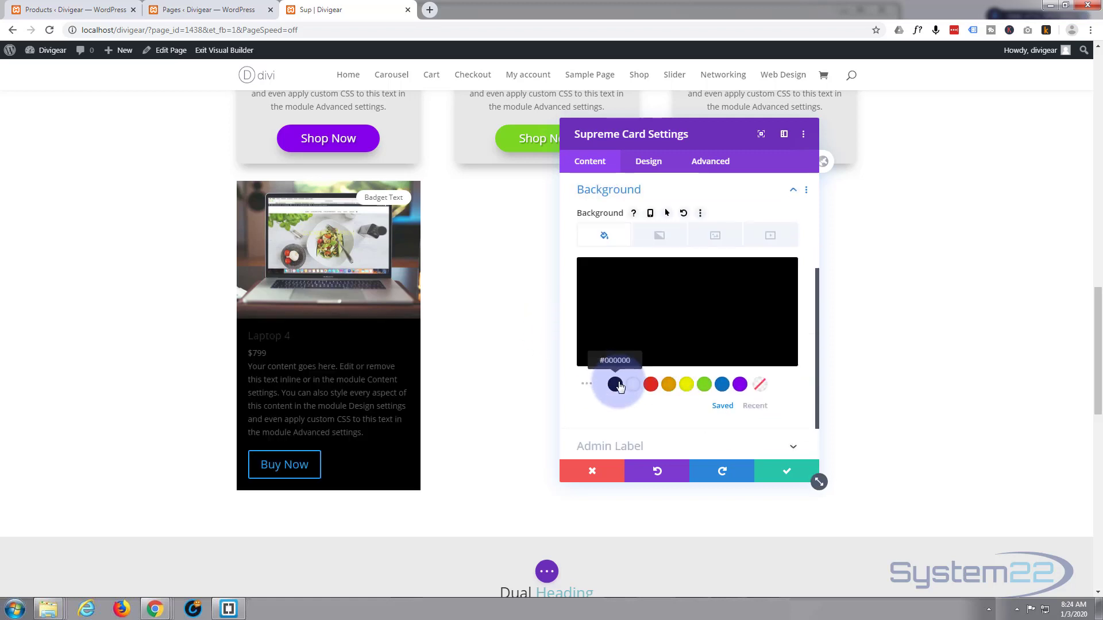
{"action": "left_click", "coordinate": [593, 320]}
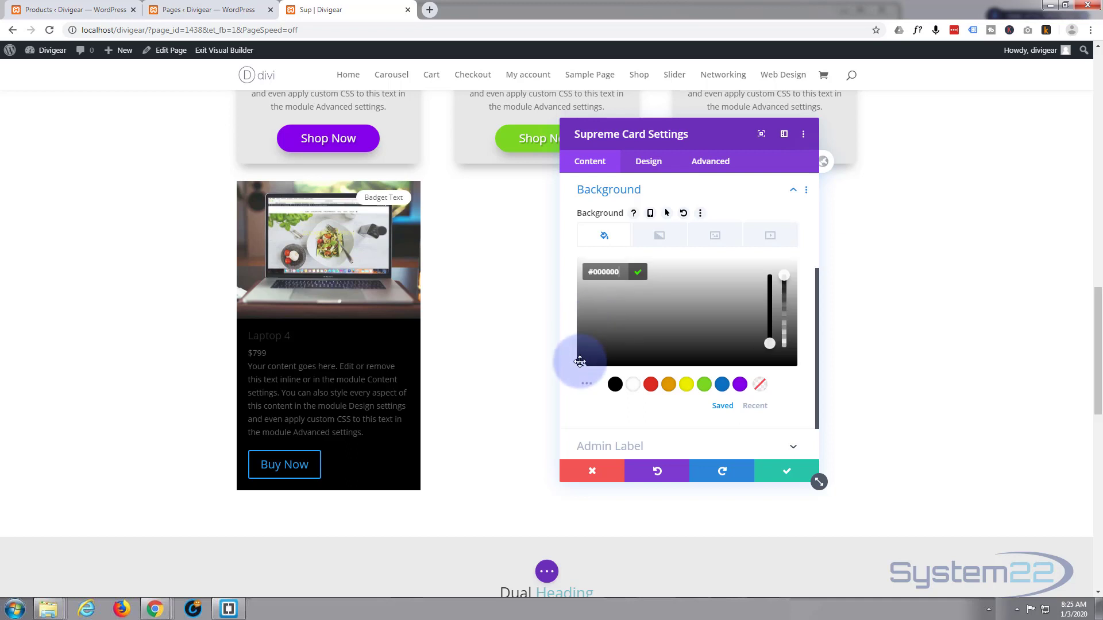
{"action": "left_click_drag", "start_coordinate": [581, 363], "coordinate": [657, 164]}
{"action": "scroll", "coordinate": [347, 330], "scroll_direction": "up", "scroll_amount": 3}
{"action": "scroll", "coordinate": [460, 305], "scroll_direction": "down", "scroll_amount": 2}
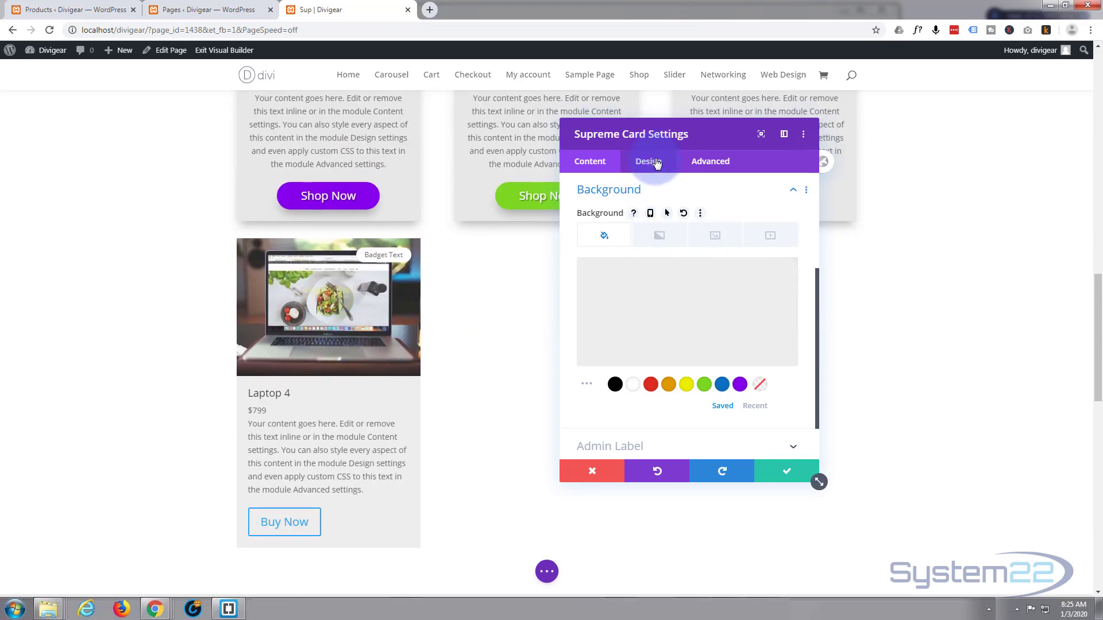
Apply the fourth Image Box Shadow preset (12px vertical, 18px blur, -6px spread).
{"action": "left_click", "coordinate": [656, 163]}
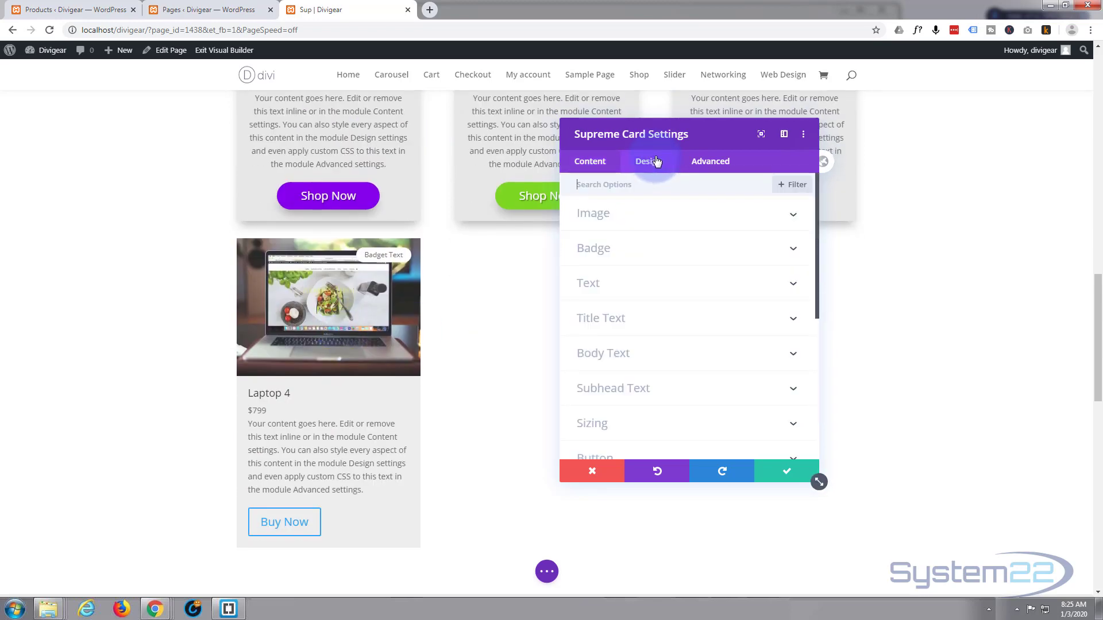
{"action": "left_click", "coordinate": [654, 215]}
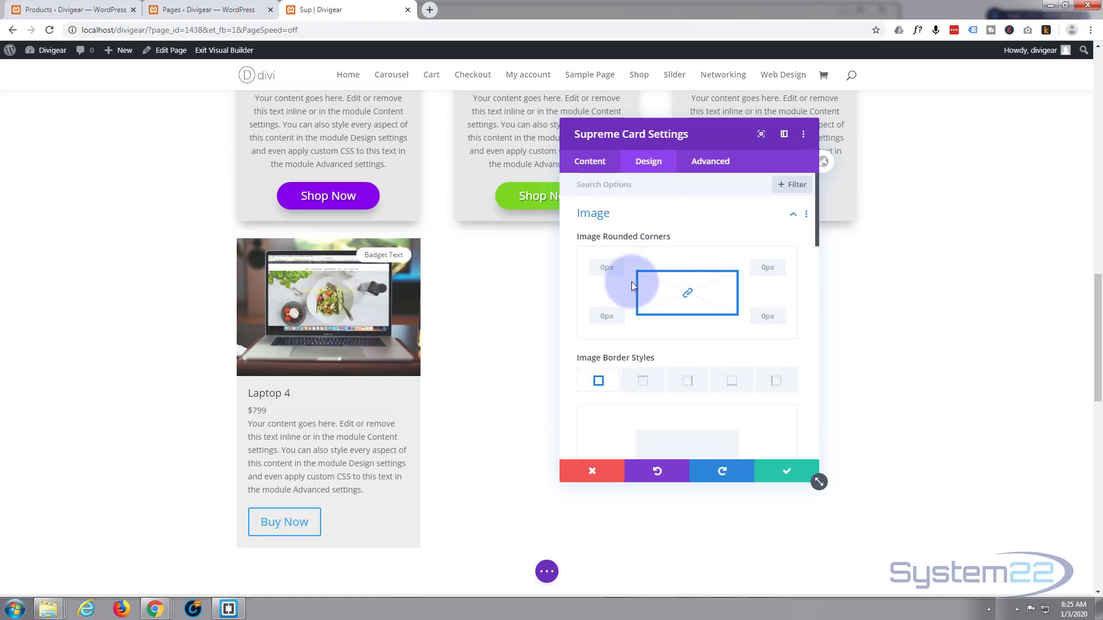
{"action": "scroll", "coordinate": [613, 292], "scroll_direction": "down", "scroll_amount": 2}
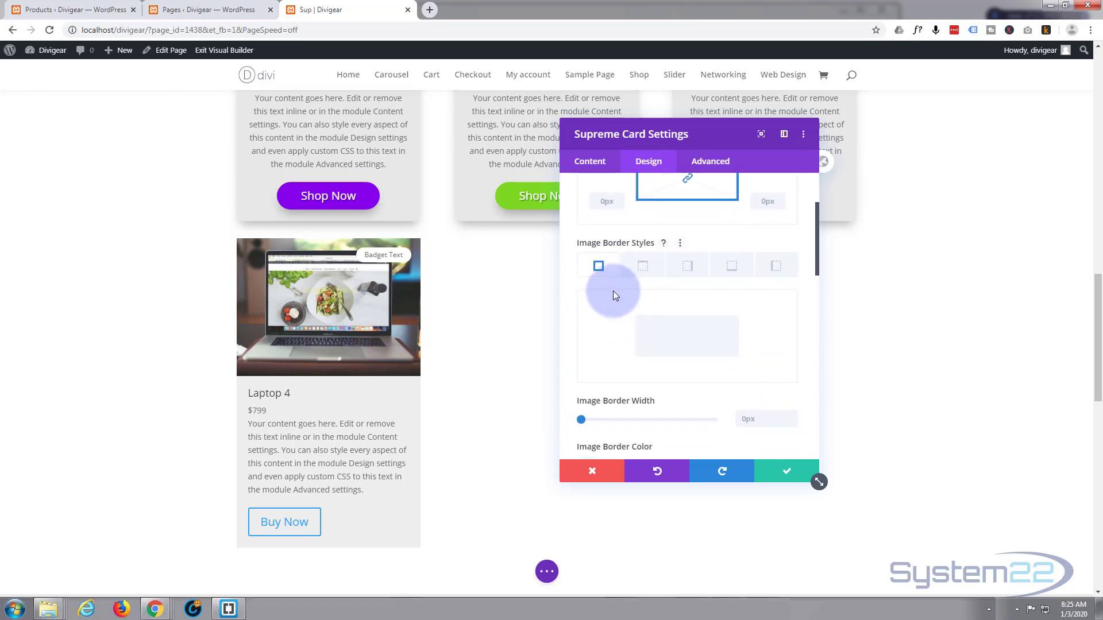
{"action": "scroll", "coordinate": [612, 291], "scroll_direction": "down", "scroll_amount": 3}
{"action": "scroll", "coordinate": [613, 291], "scroll_direction": "down", "scroll_amount": 3}
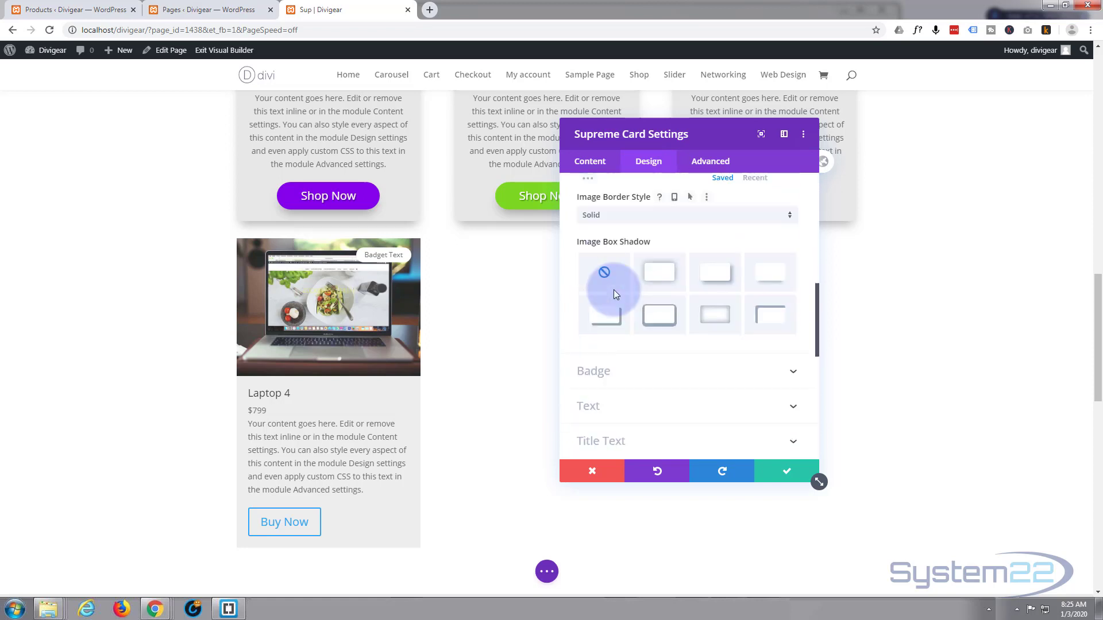
{"action": "left_click", "coordinate": [773, 254]}
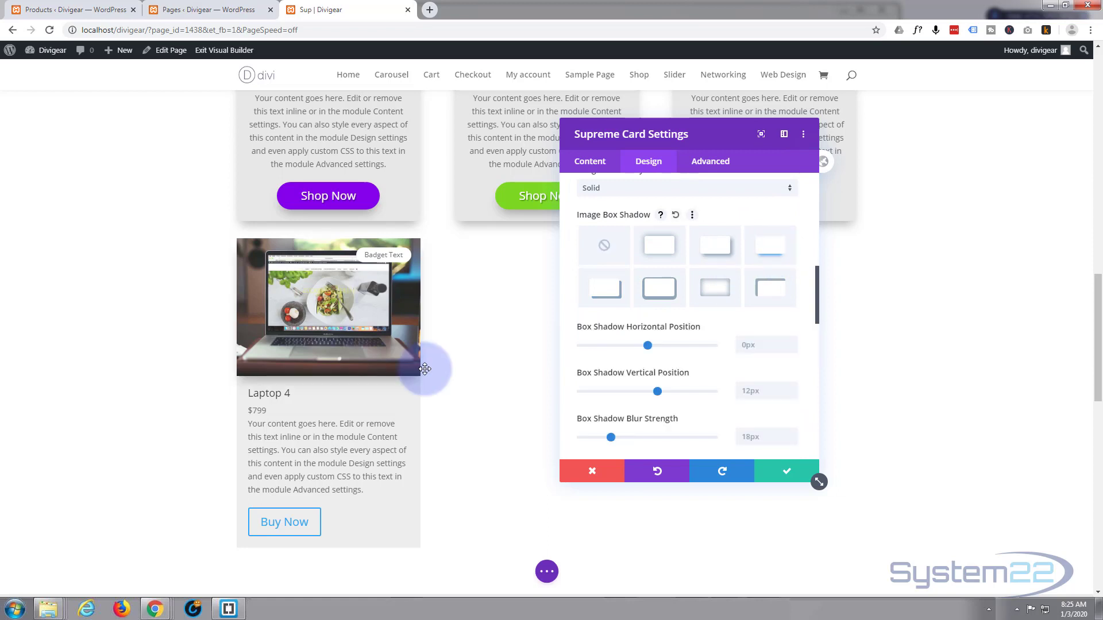
{"action": "scroll", "coordinate": [637, 393], "scroll_direction": "down", "scroll_amount": 7}
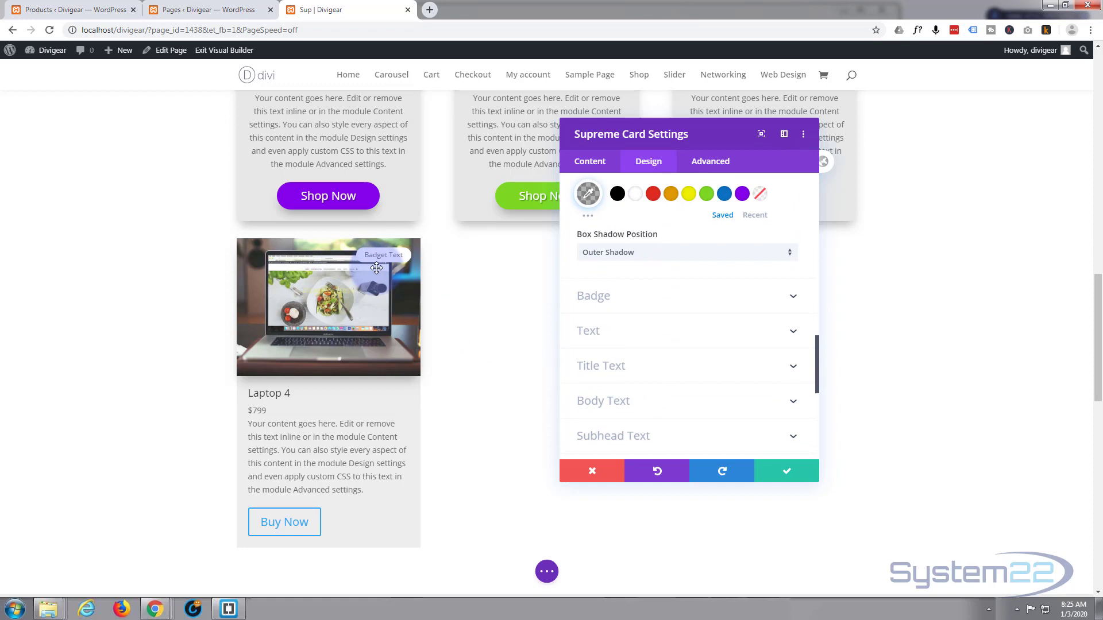
Give the Laptop 4 badge a yellow background and black #000000 badge text.
{"action": "left_click", "coordinate": [668, 297]}
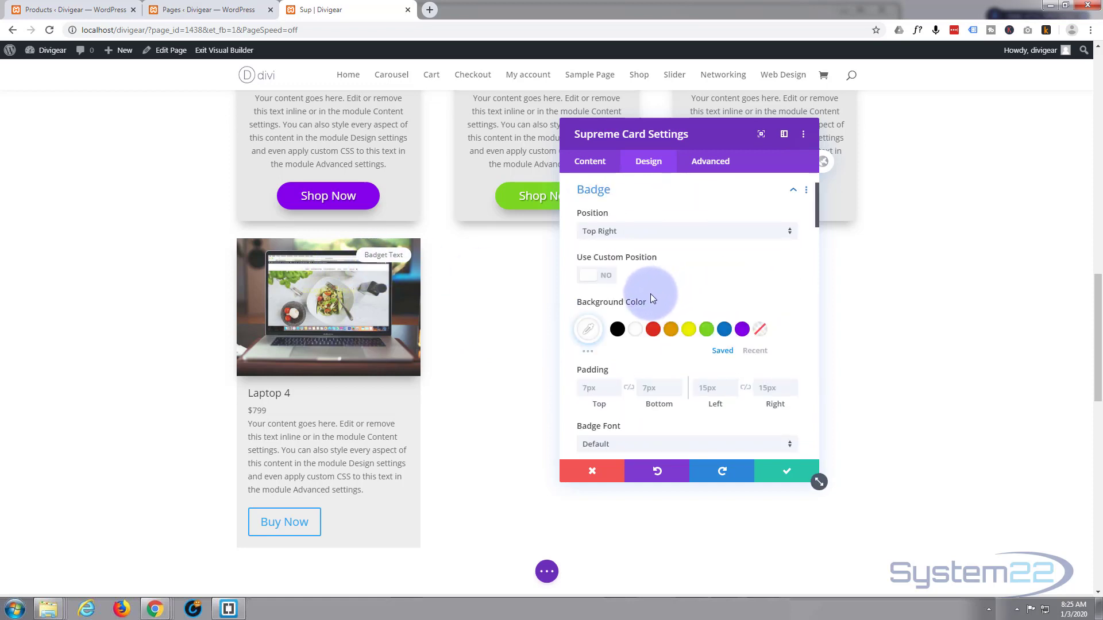
{"action": "left_click", "coordinate": [689, 330]}
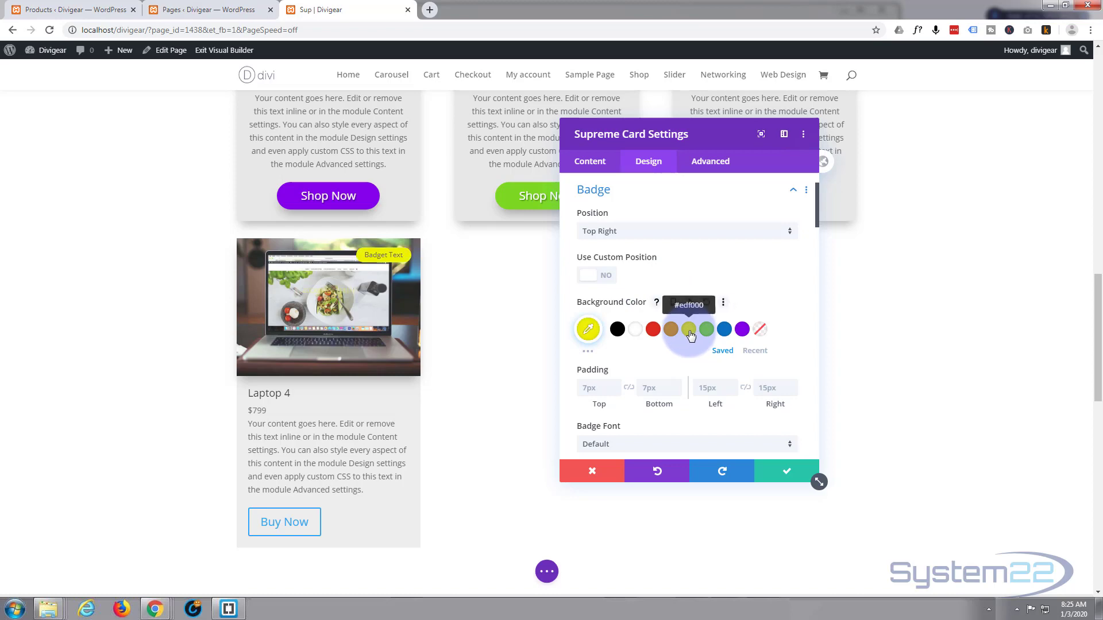
{"action": "scroll", "coordinate": [404, 276], "scroll_direction": "up", "scroll_amount": 4}
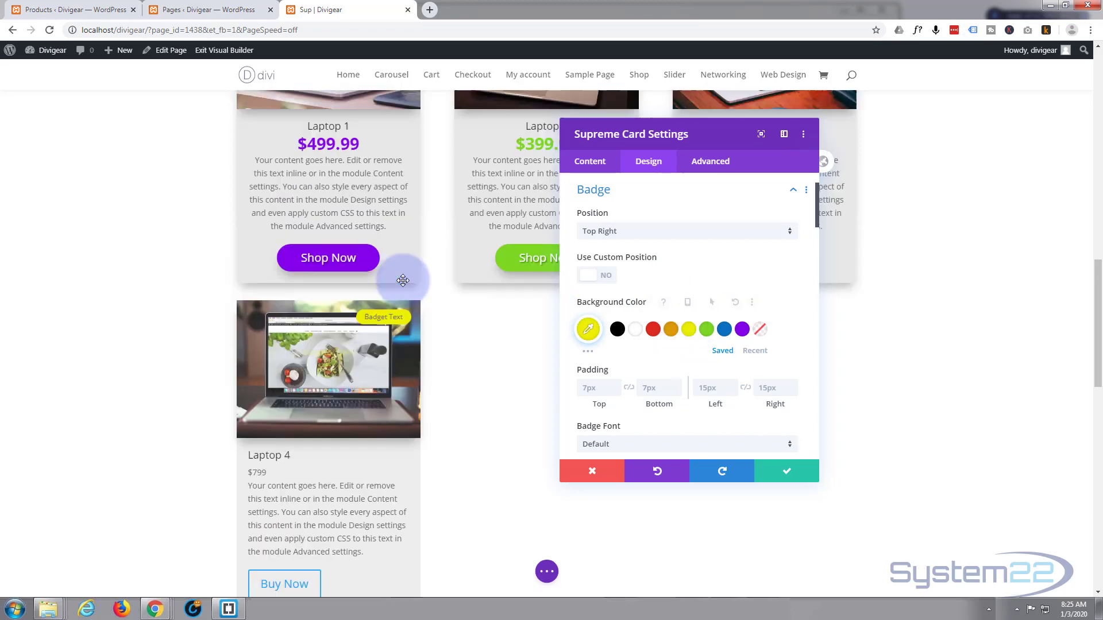
{"action": "scroll", "coordinate": [403, 282], "scroll_direction": "down", "scroll_amount": 5}
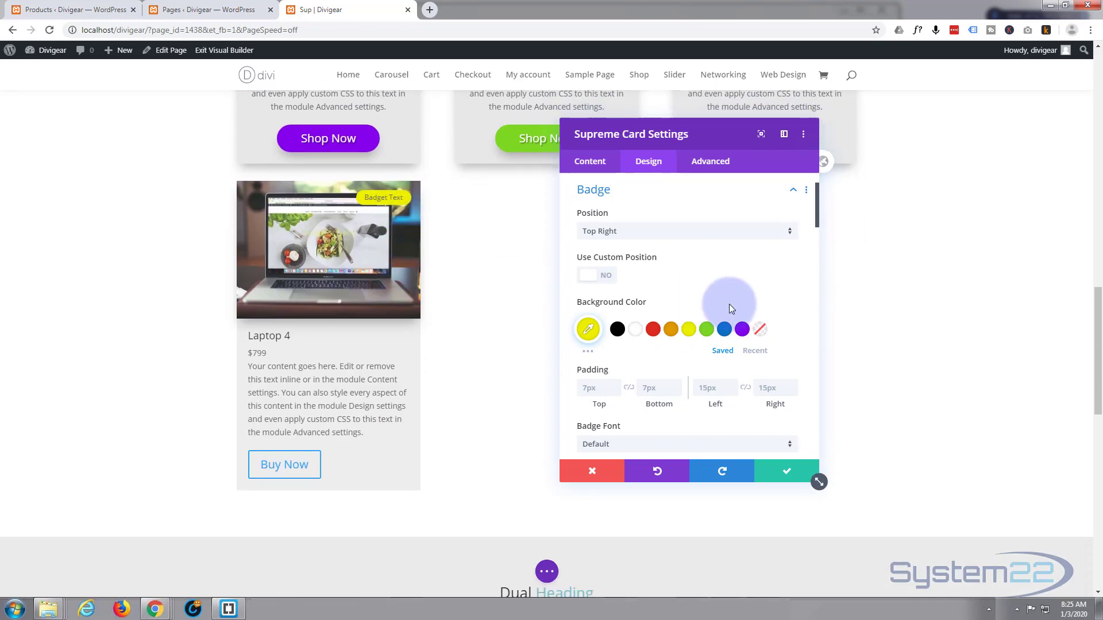
{"action": "scroll", "coordinate": [729, 308], "scroll_direction": "down", "scroll_amount": 2}
{"action": "scroll", "coordinate": [718, 305], "scroll_direction": "down", "scroll_amount": 1}
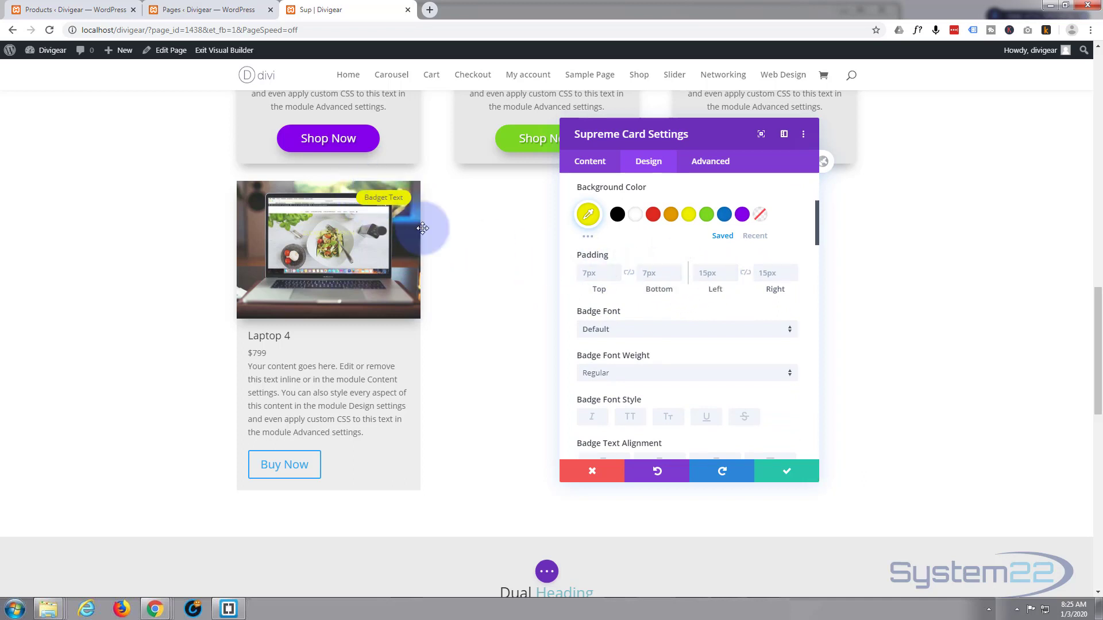
{"action": "scroll", "coordinate": [641, 333], "scroll_direction": "down", "scroll_amount": 1}
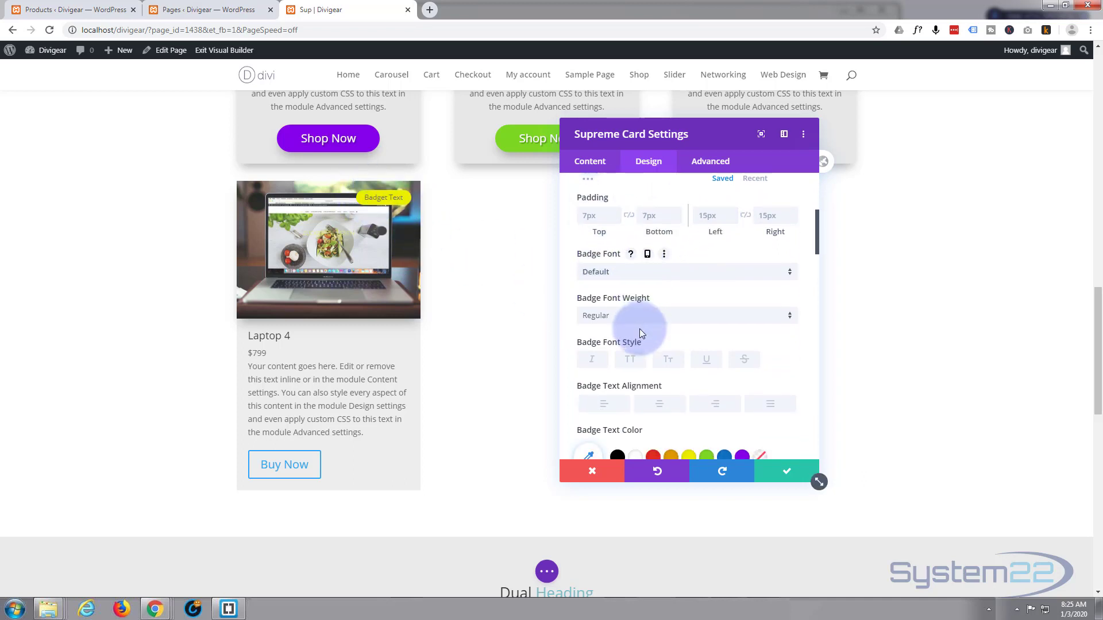
{"action": "scroll", "coordinate": [641, 332], "scroll_direction": "down", "scroll_amount": 2}
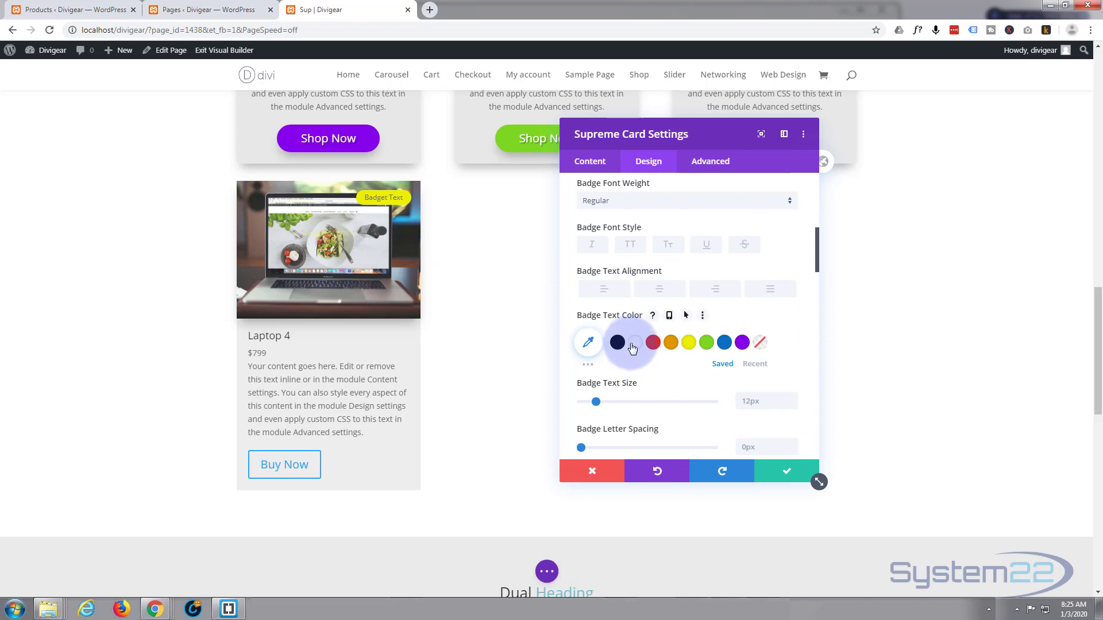
{"action": "left_click", "coordinate": [636, 347]}
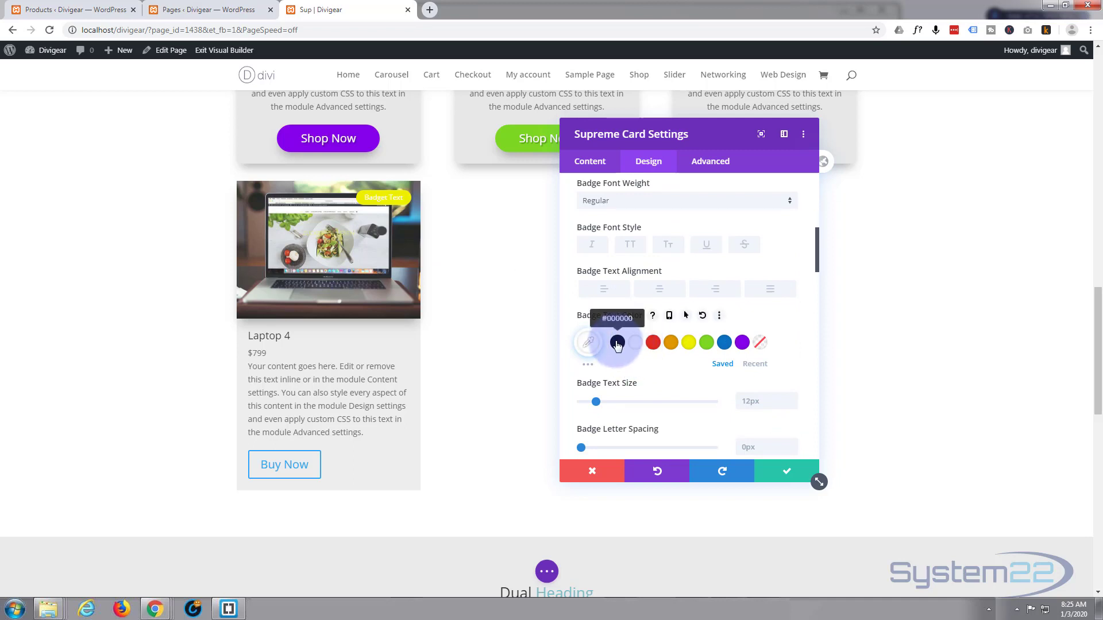
{"action": "left_click", "coordinate": [618, 345]}
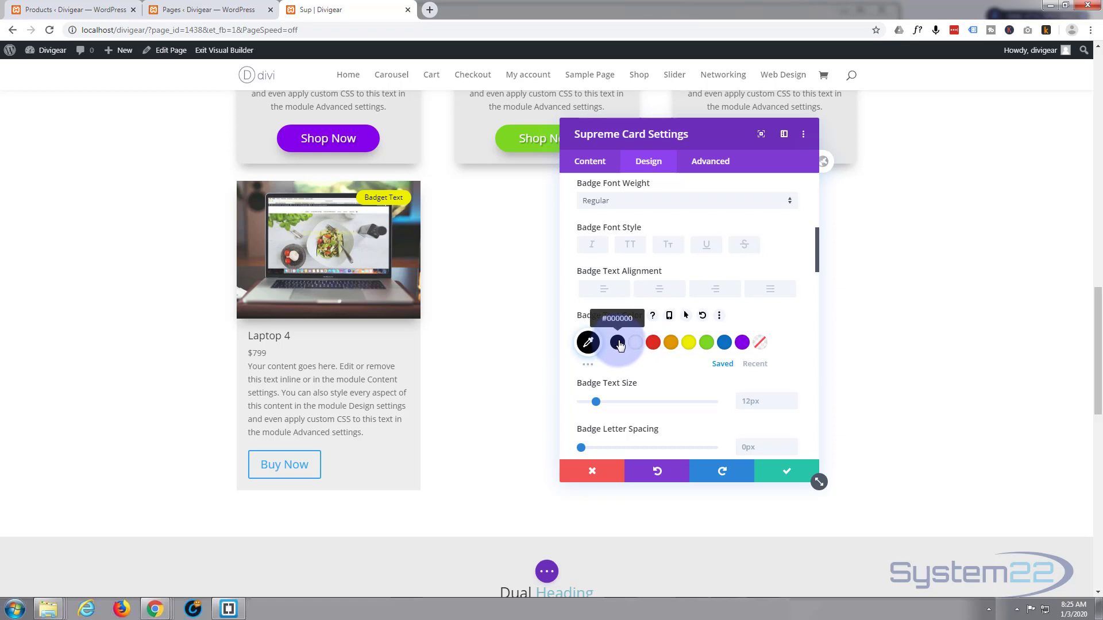
{"action": "scroll", "coordinate": [684, 299], "scroll_direction": "down", "scroll_amount": 5}
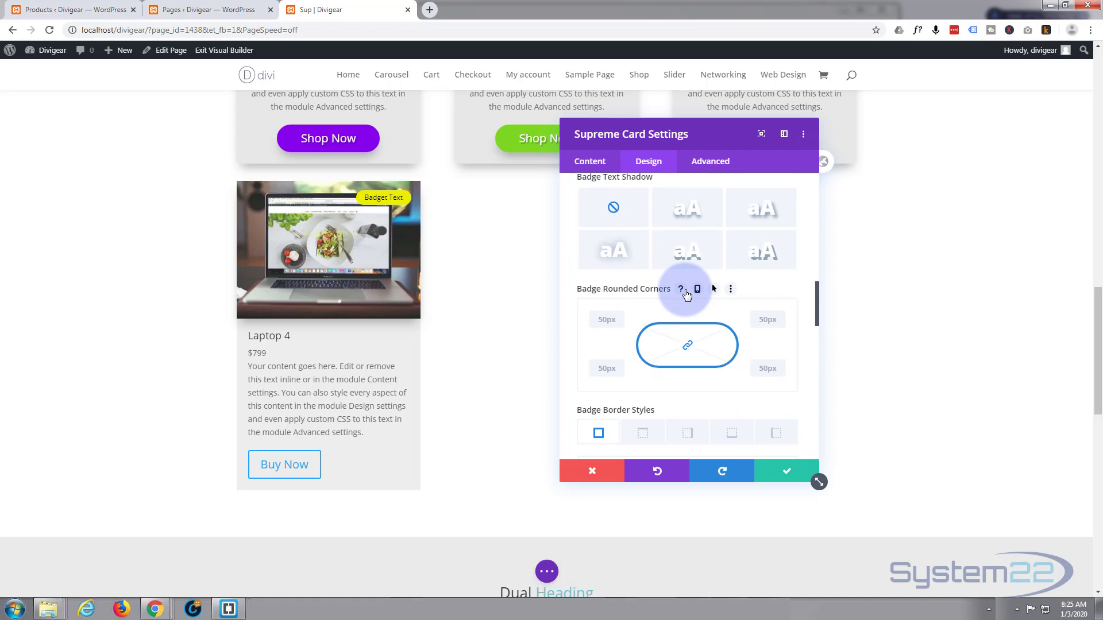
After trying two presets, set the Badge Text Shadow to none.
{"action": "left_click", "coordinate": [756, 215]}
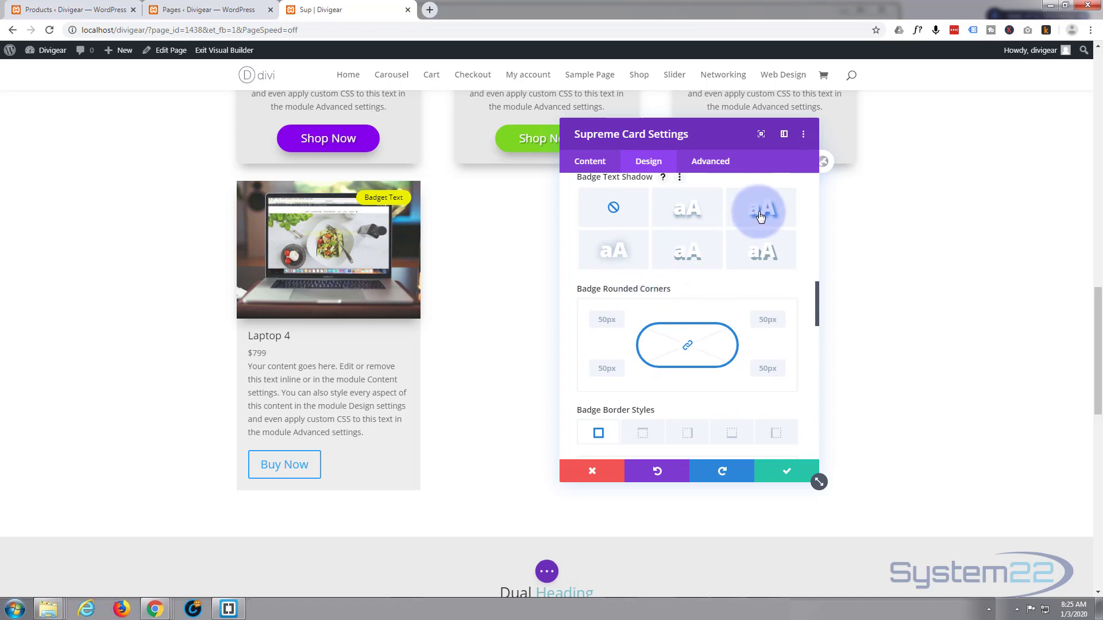
{"action": "left_click", "coordinate": [699, 210]}
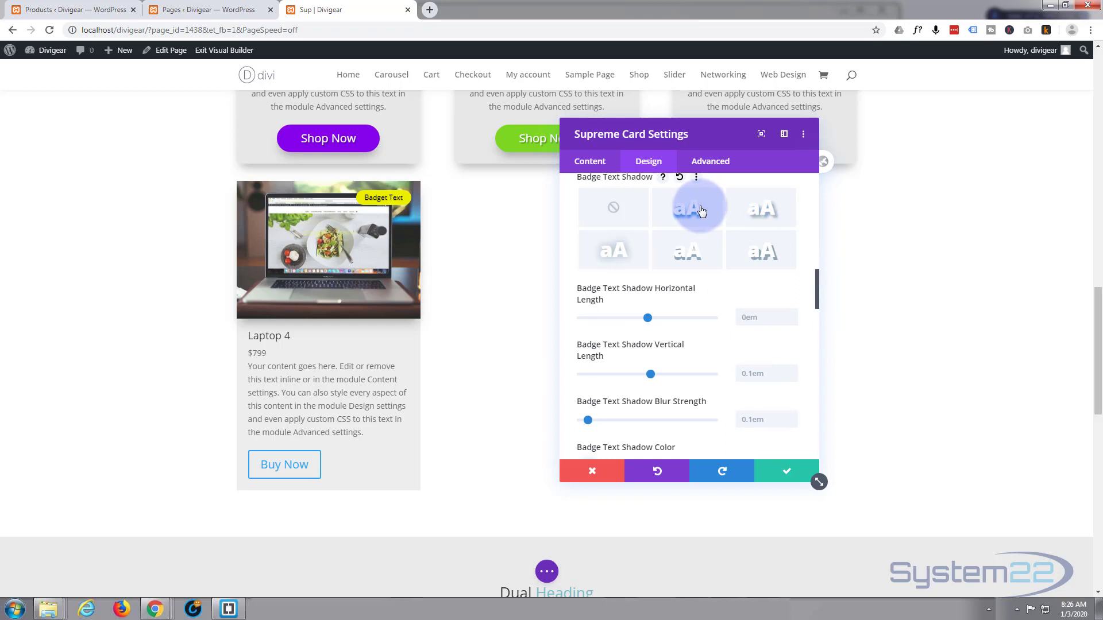
{"action": "left_click", "coordinate": [610, 210]}
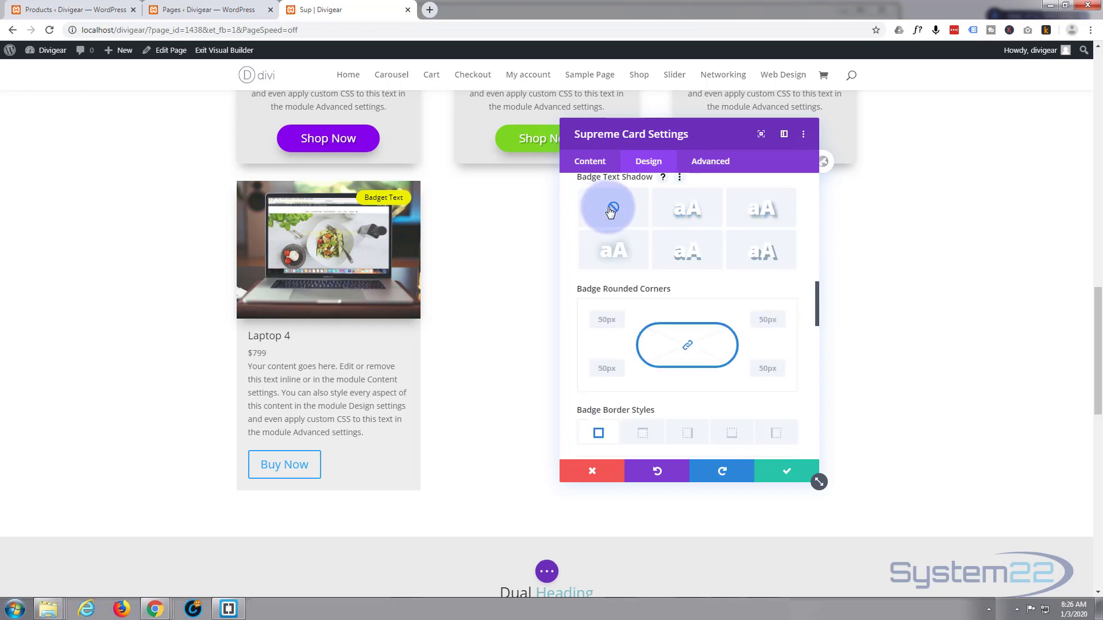
{"action": "scroll", "coordinate": [629, 251], "scroll_direction": "down", "scroll_amount": 3}
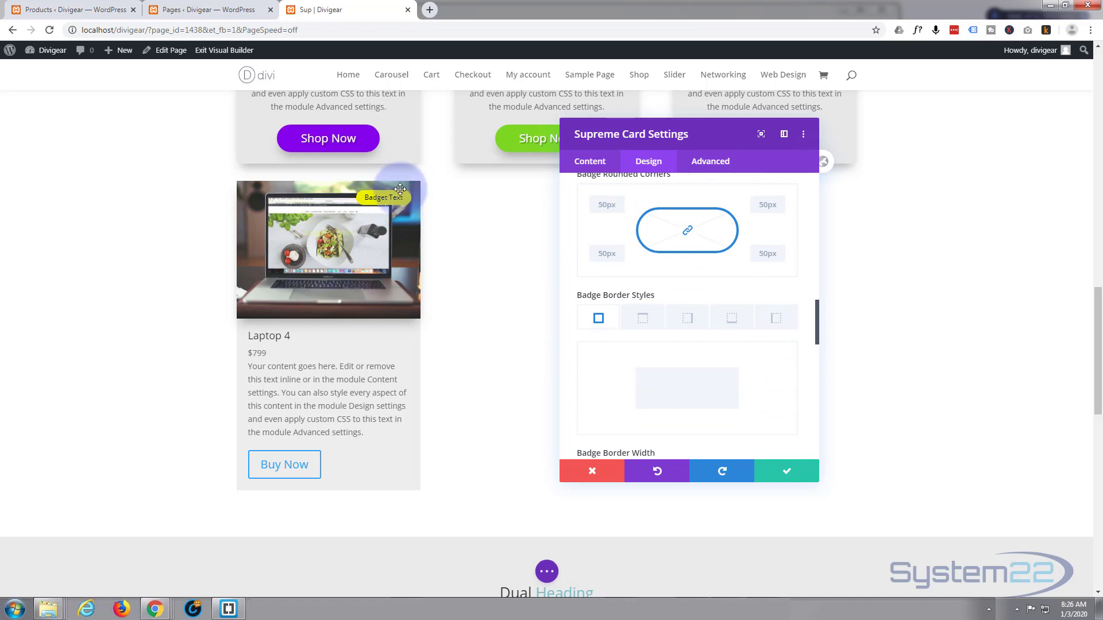
Change the badge's rounded corners to 0px and then back to 50px.
{"action": "left_click", "coordinate": [602, 205]}
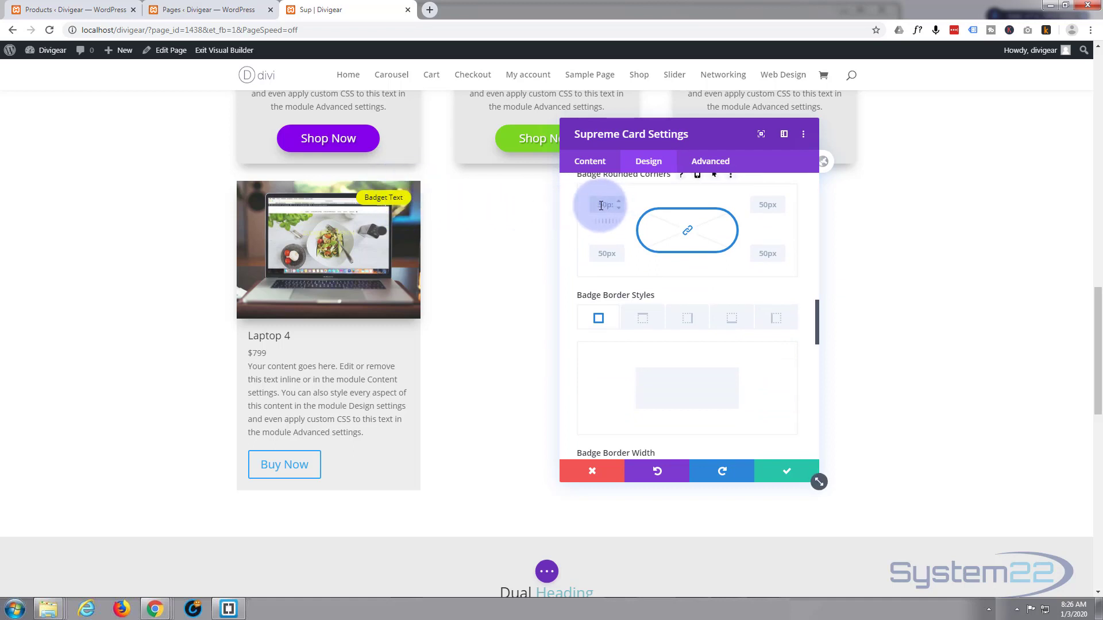
{"action": "left_click_drag", "start_coordinate": [600, 206], "coordinate": [603, 205]}
{"action": "type", "text": "0px"}
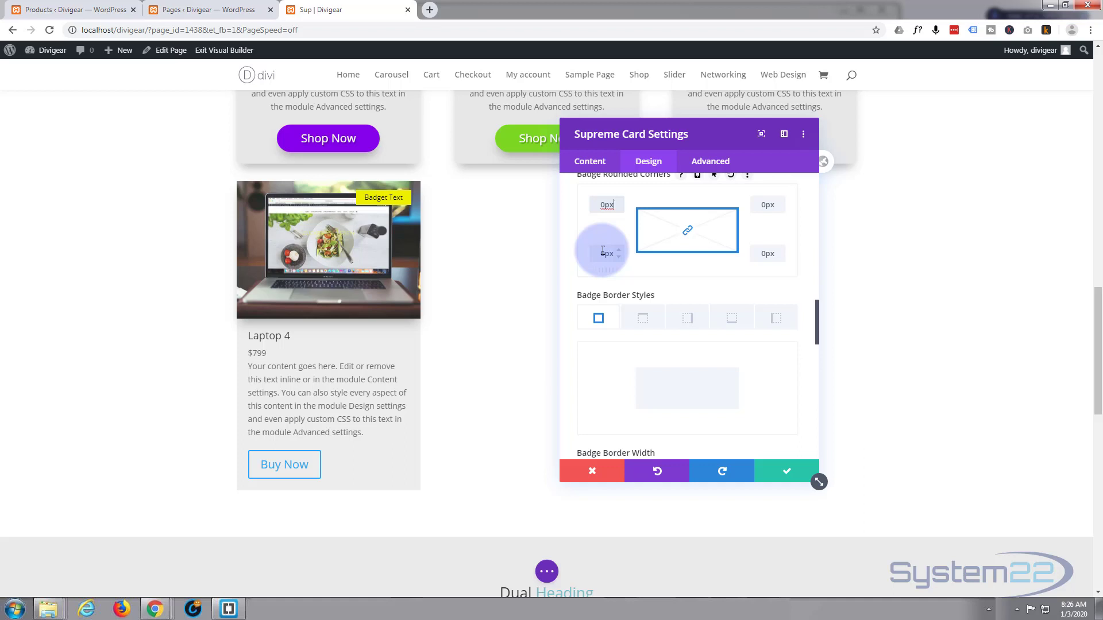
{"action": "left_click", "coordinate": [602, 205]}
{"action": "left_click", "coordinate": [598, 208]}
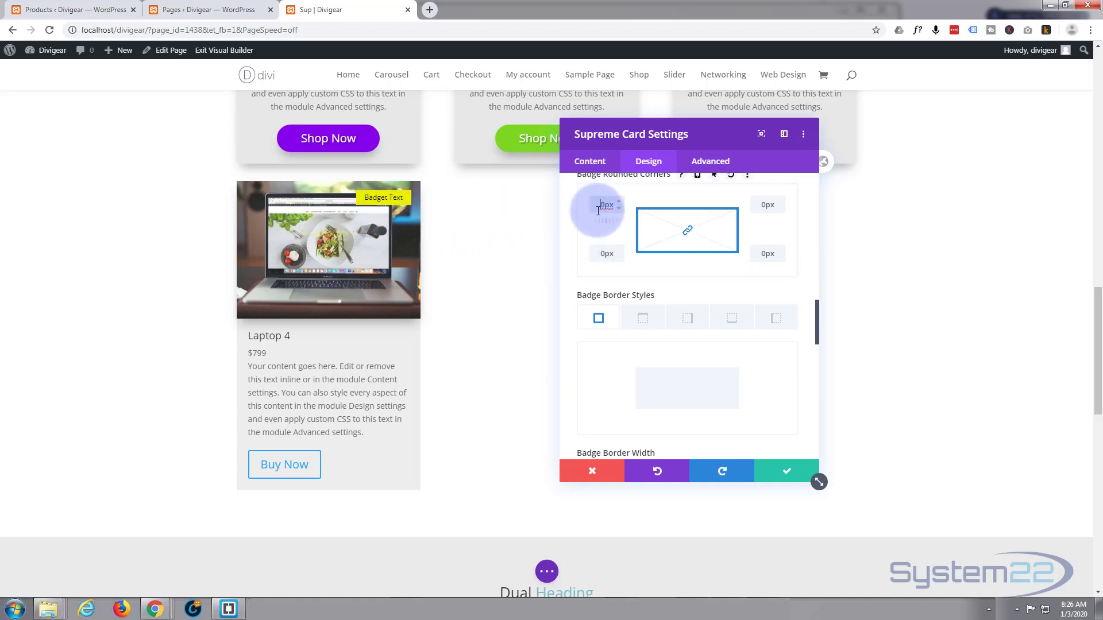
{"action": "type", "text": "5"}
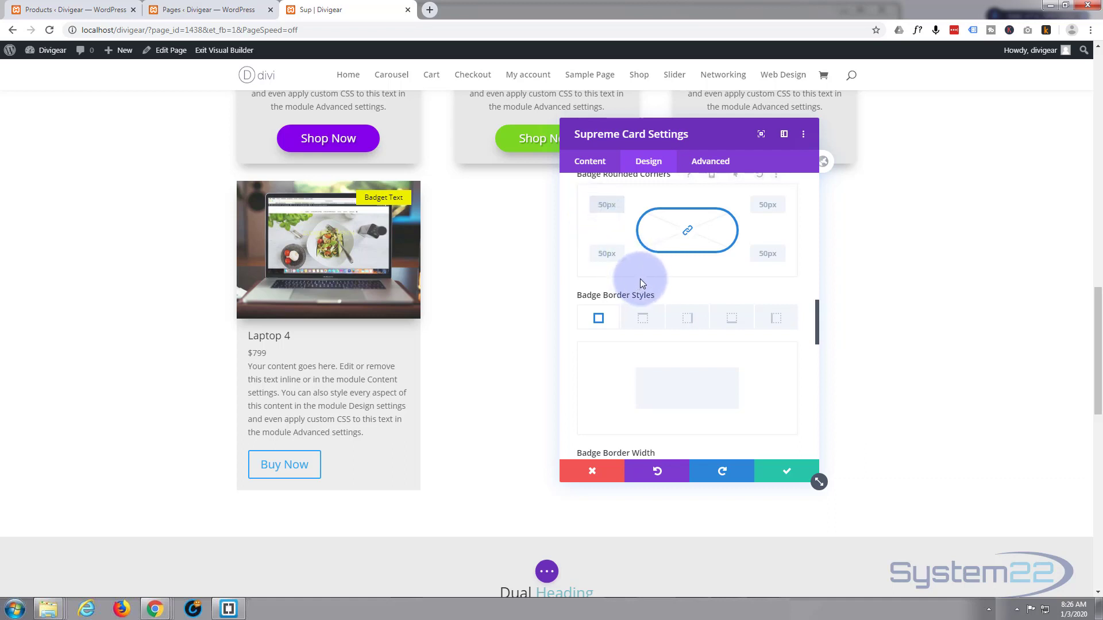
Apply the top-right Badge Box Shadow preset (12px vertical, 18px blur, -6px spread).
{"action": "scroll", "coordinate": [639, 279], "scroll_direction": "up", "scroll_amount": 3}
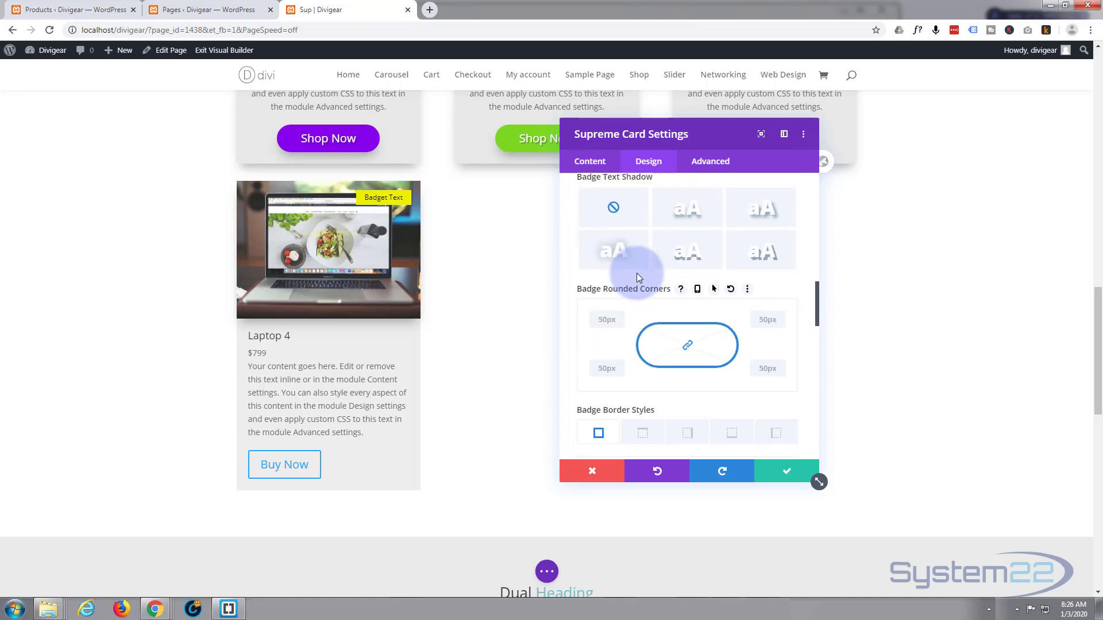
{"action": "scroll", "coordinate": [637, 273], "scroll_direction": "down", "scroll_amount": 3}
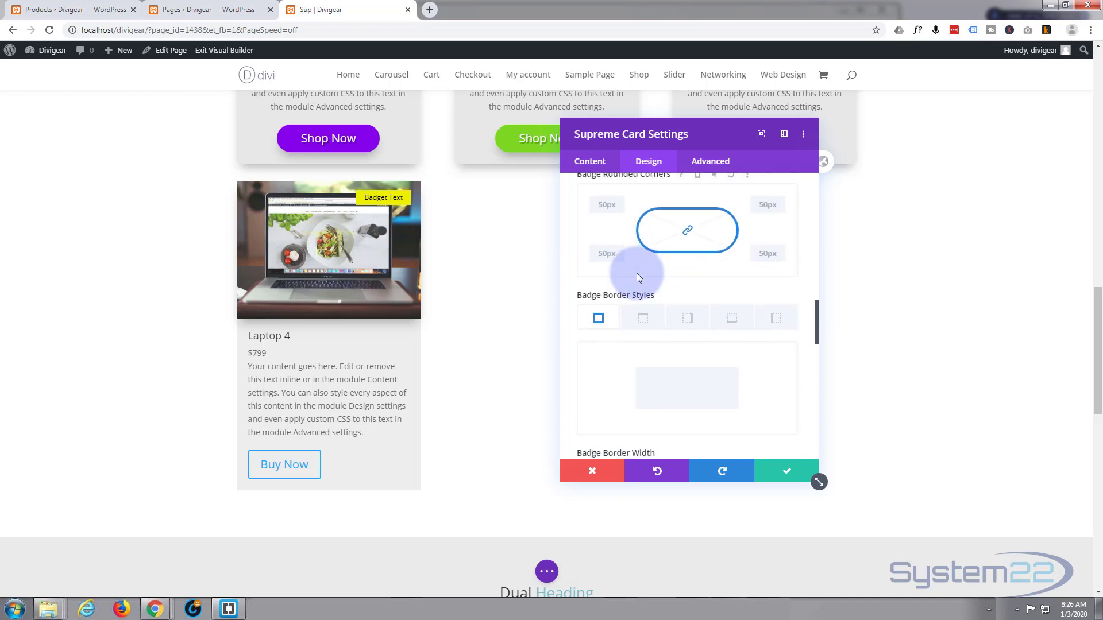
{"action": "scroll", "coordinate": [637, 273], "scroll_direction": "up", "scroll_amount": 1}
{"action": "scroll", "coordinate": [637, 272], "scroll_direction": "down", "scroll_amount": 2}
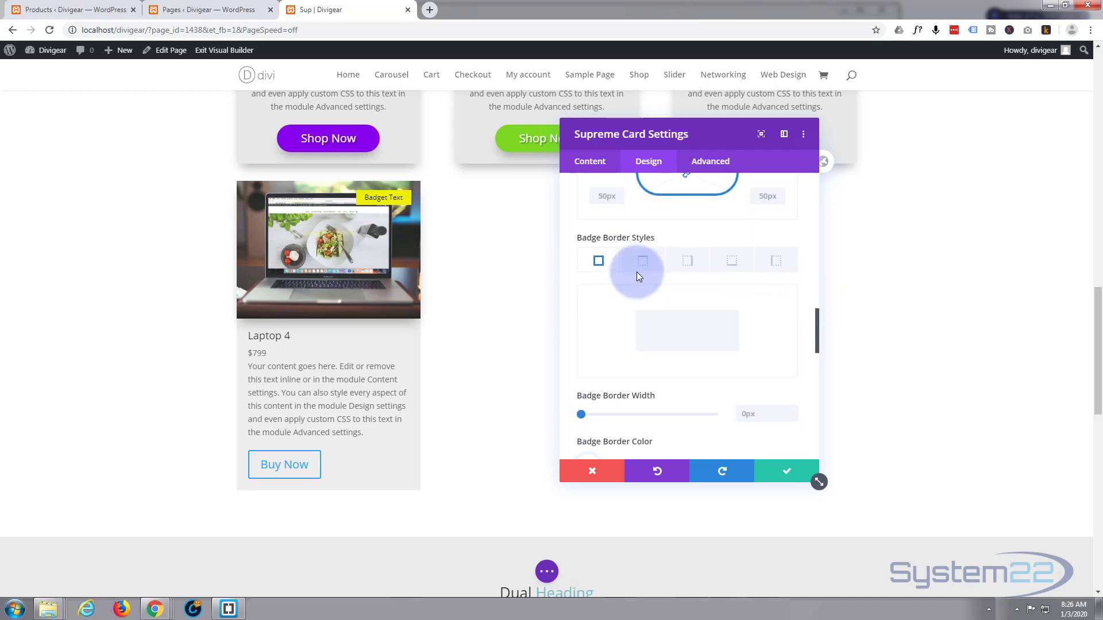
{"action": "scroll", "coordinate": [636, 272], "scroll_direction": "down", "scroll_amount": 5}
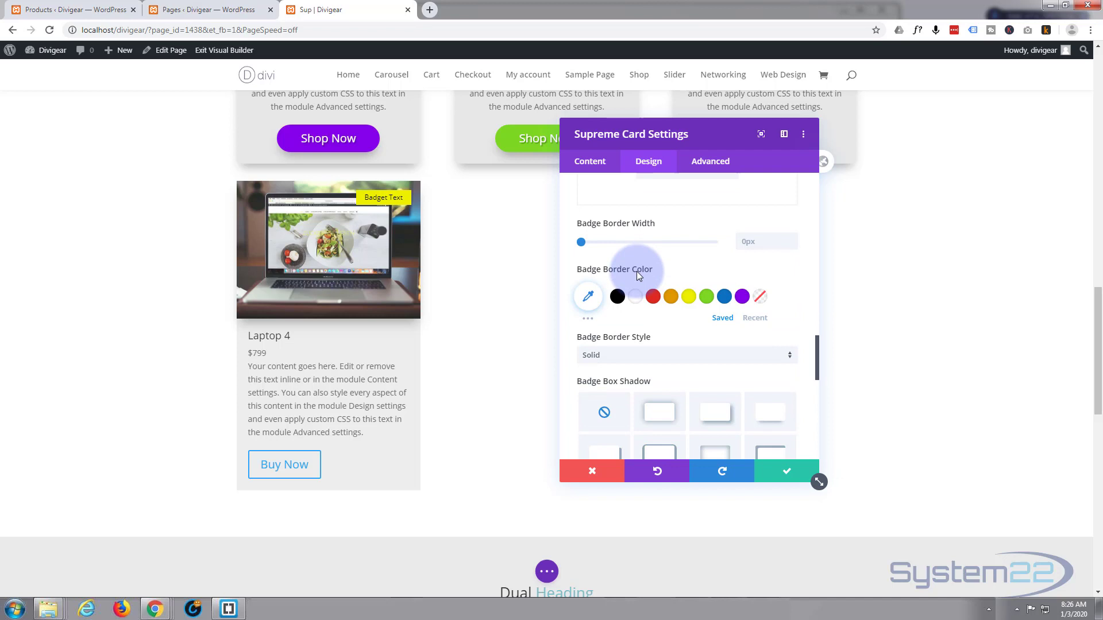
{"action": "scroll", "coordinate": [636, 271], "scroll_direction": "down", "scroll_amount": 3}
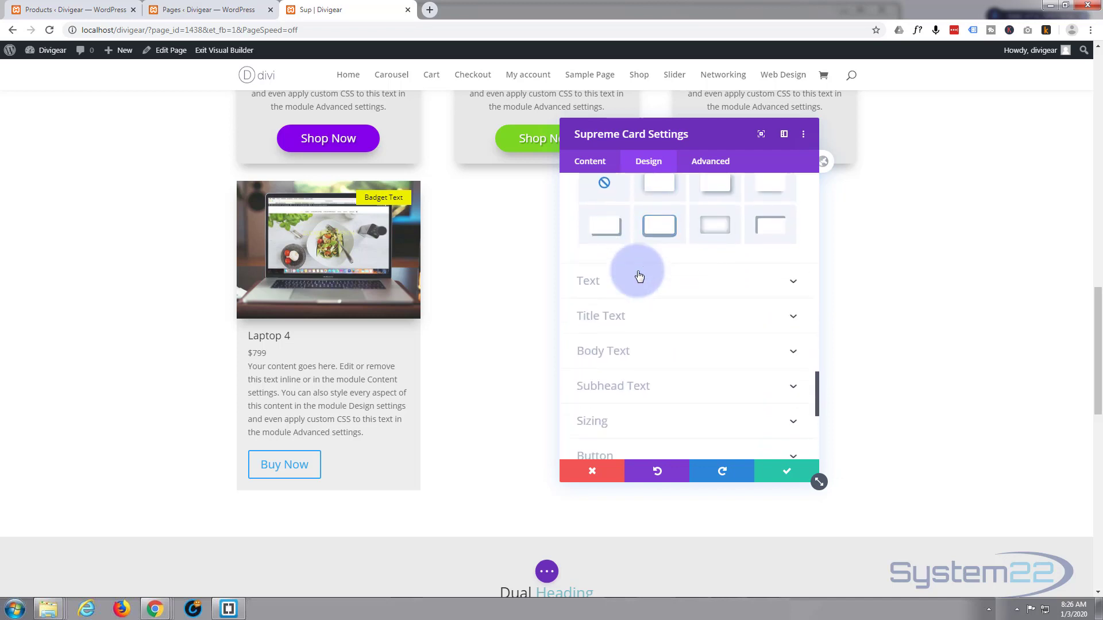
{"action": "scroll", "coordinate": [639, 276], "scroll_direction": "up", "scroll_amount": 1}
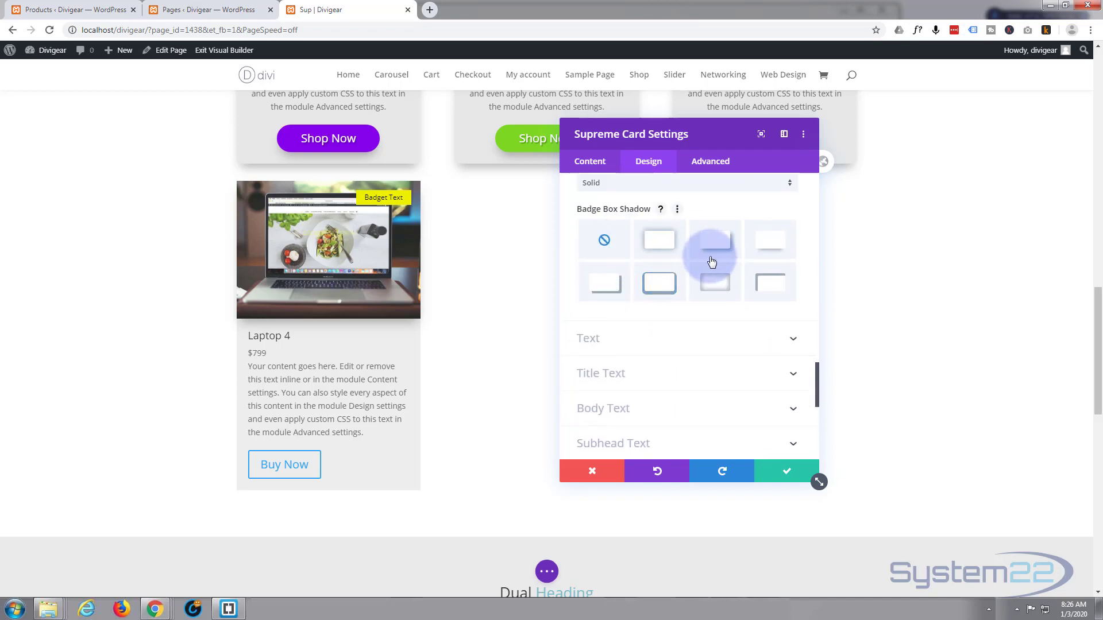
{"action": "left_click", "coordinate": [774, 246]}
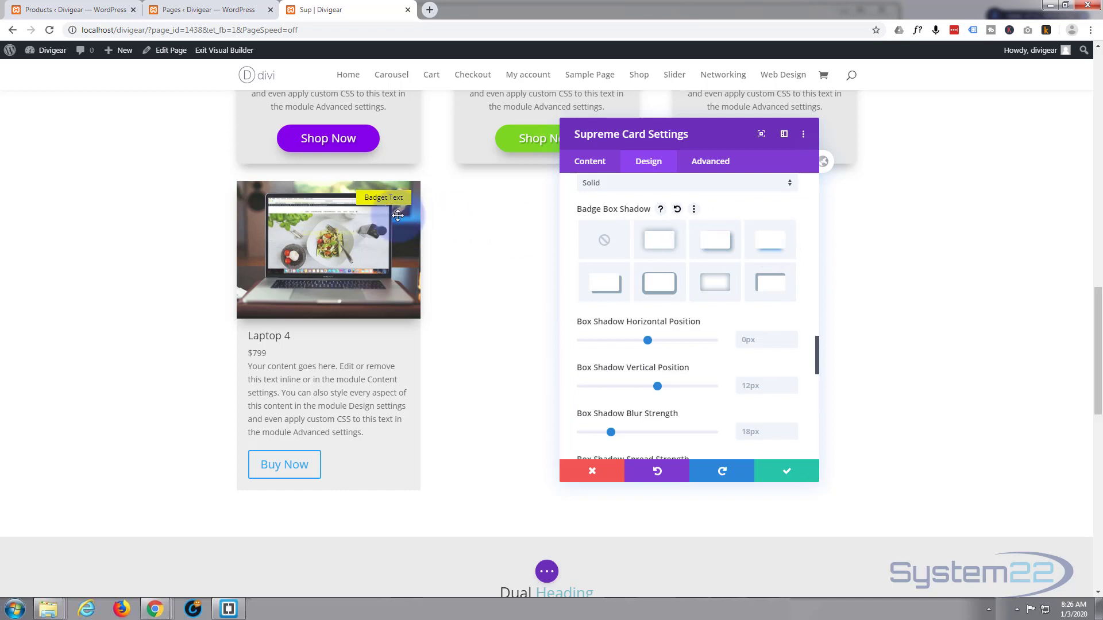
{"action": "scroll", "coordinate": [592, 263], "scroll_direction": "down", "scroll_amount": 1}
{"action": "scroll", "coordinate": [593, 263], "scroll_direction": "down", "scroll_amount": 2}
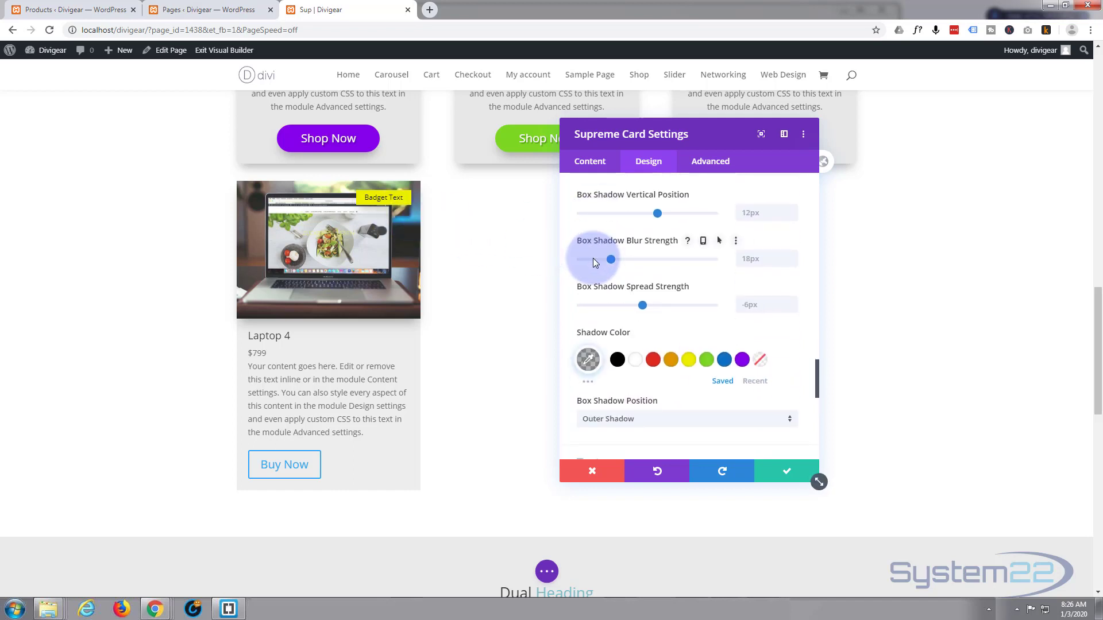
{"action": "scroll", "coordinate": [594, 258], "scroll_direction": "down", "scroll_amount": 2}
{"action": "scroll", "coordinate": [594, 262], "scroll_direction": "down", "scroll_amount": 2}
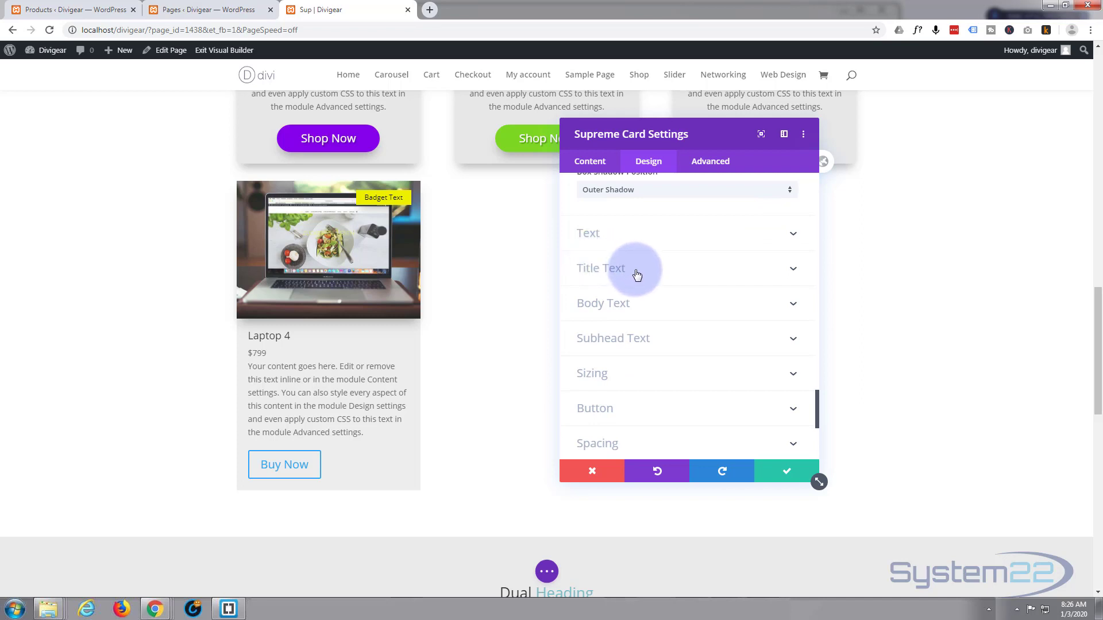
Centre-align the card's text and button, and set the Laptop 4 title size to 29px.
{"action": "left_click", "coordinate": [673, 233]}
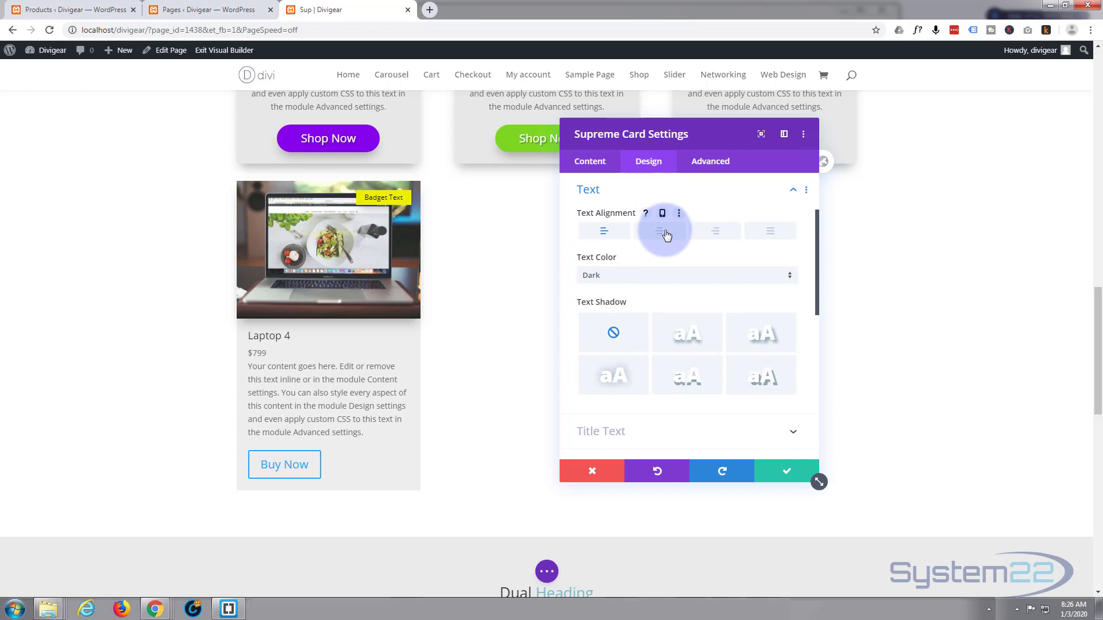
{"action": "left_click", "coordinate": [665, 236]}
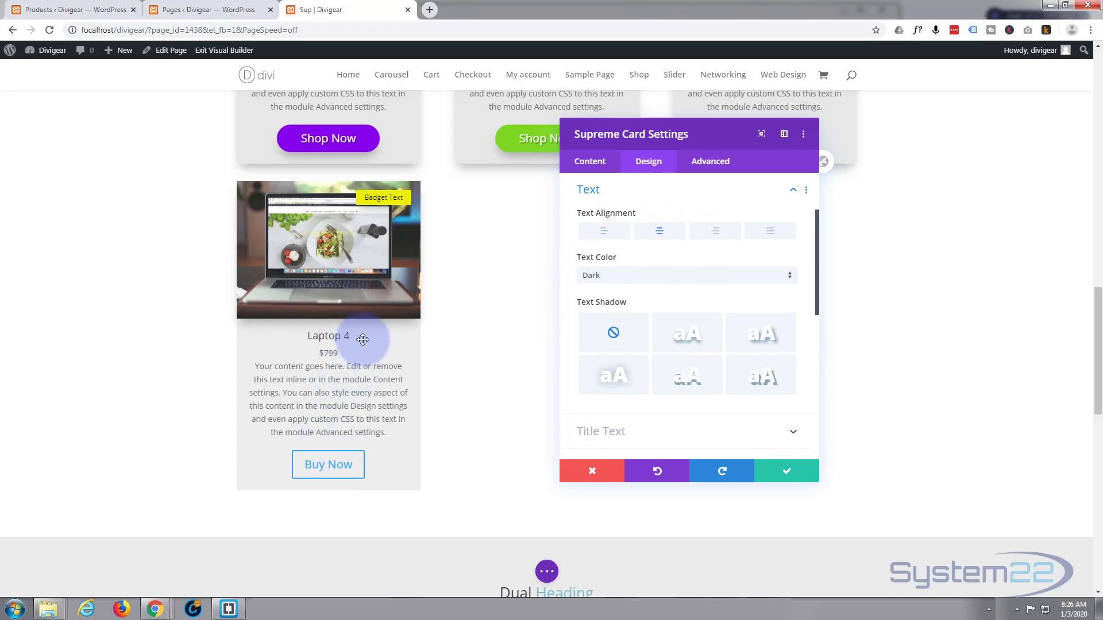
{"action": "scroll", "coordinate": [715, 278], "scroll_direction": "down", "scroll_amount": 3}
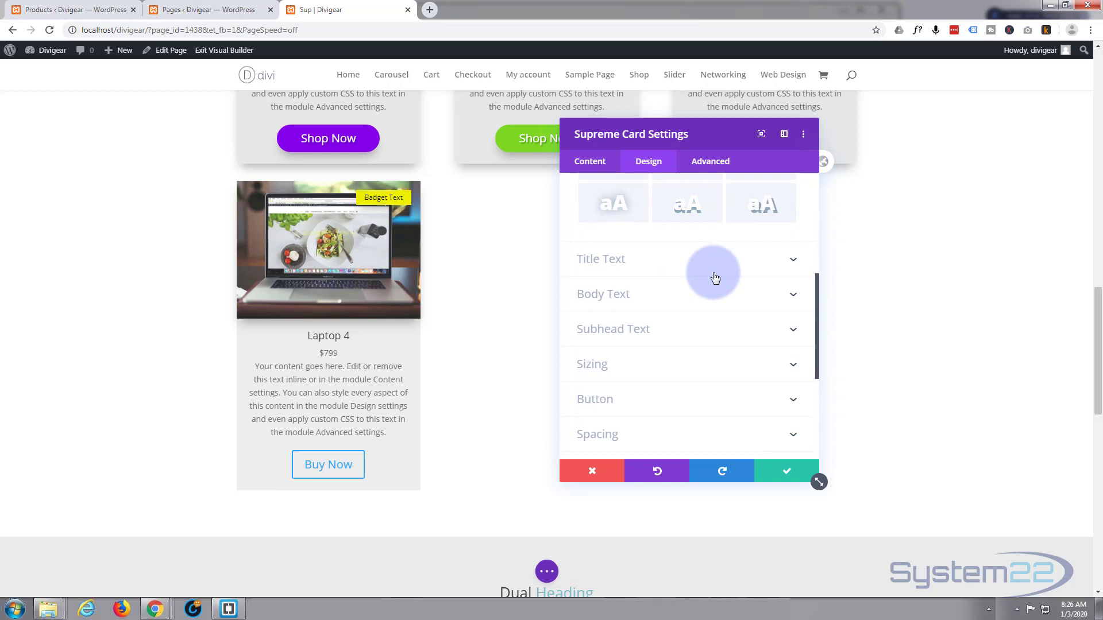
{"action": "left_click", "coordinate": [701, 266]}
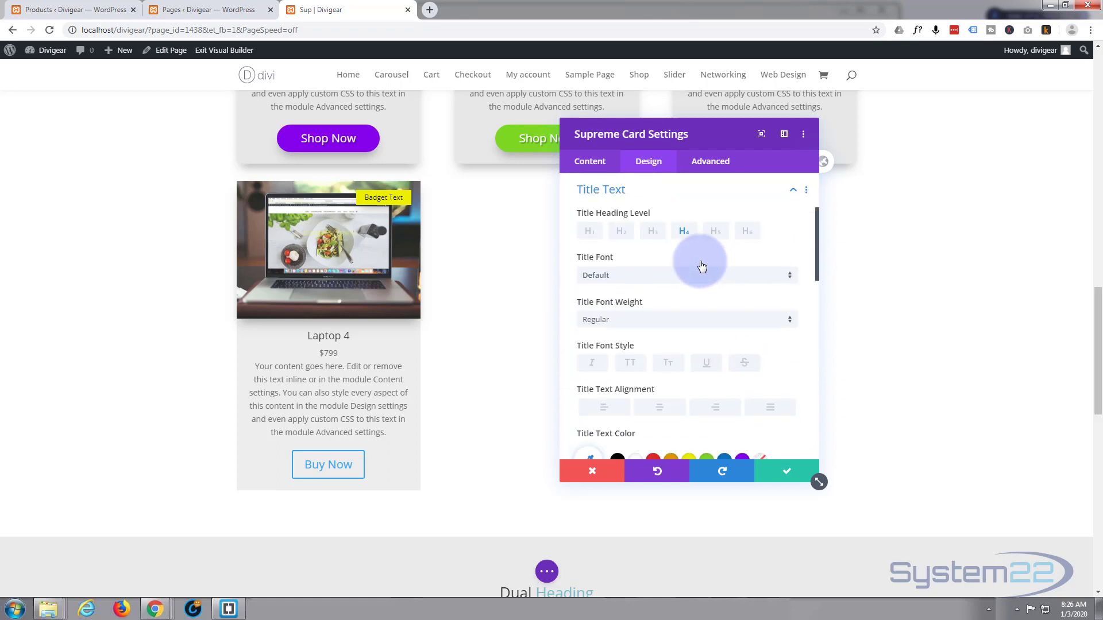
{"action": "scroll", "coordinate": [689, 287], "scroll_direction": "down", "scroll_amount": 3}
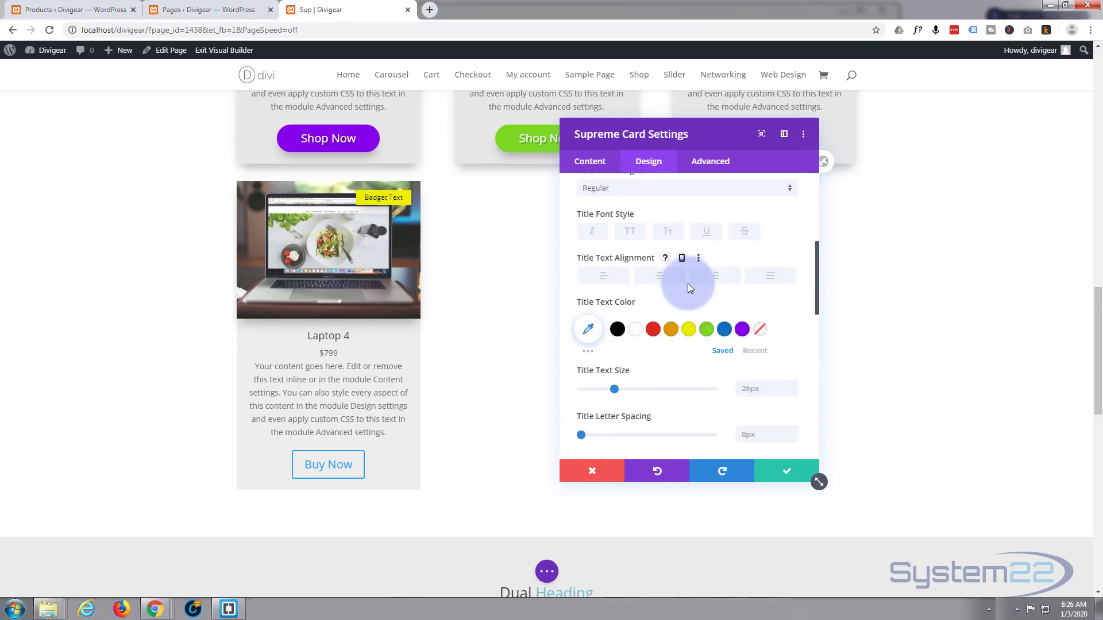
{"action": "left_click_drag", "start_coordinate": [614, 348], "coordinate": [620, 350]}
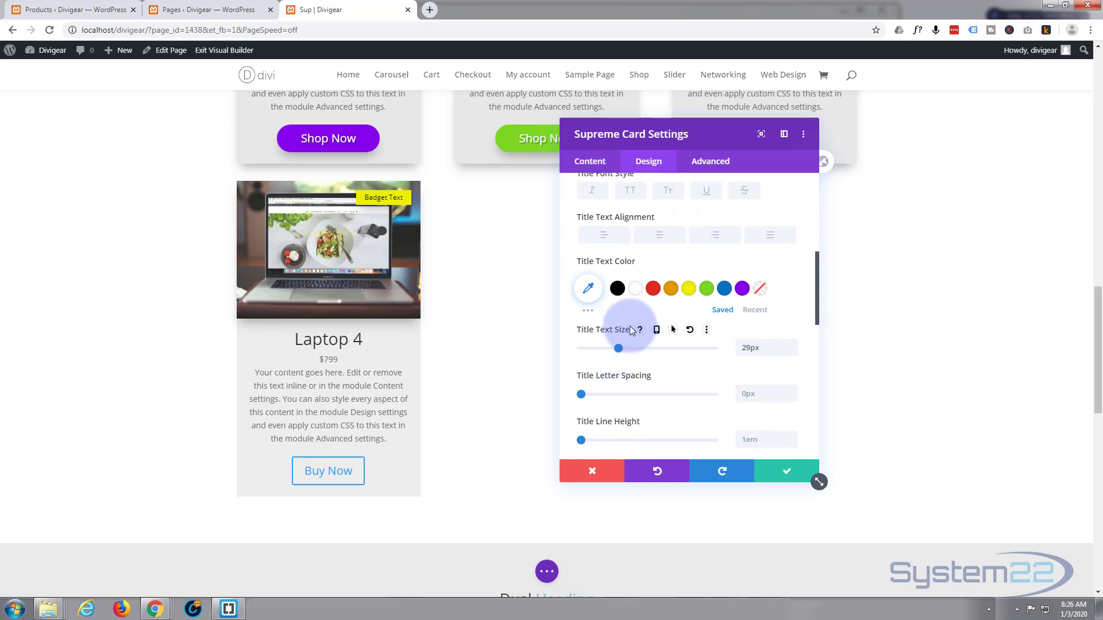
Make the $799 subhead yellow at 26px and apply a Text Shadow preset.
{"action": "scroll", "coordinate": [632, 328], "scroll_direction": "down", "scroll_amount": 8}
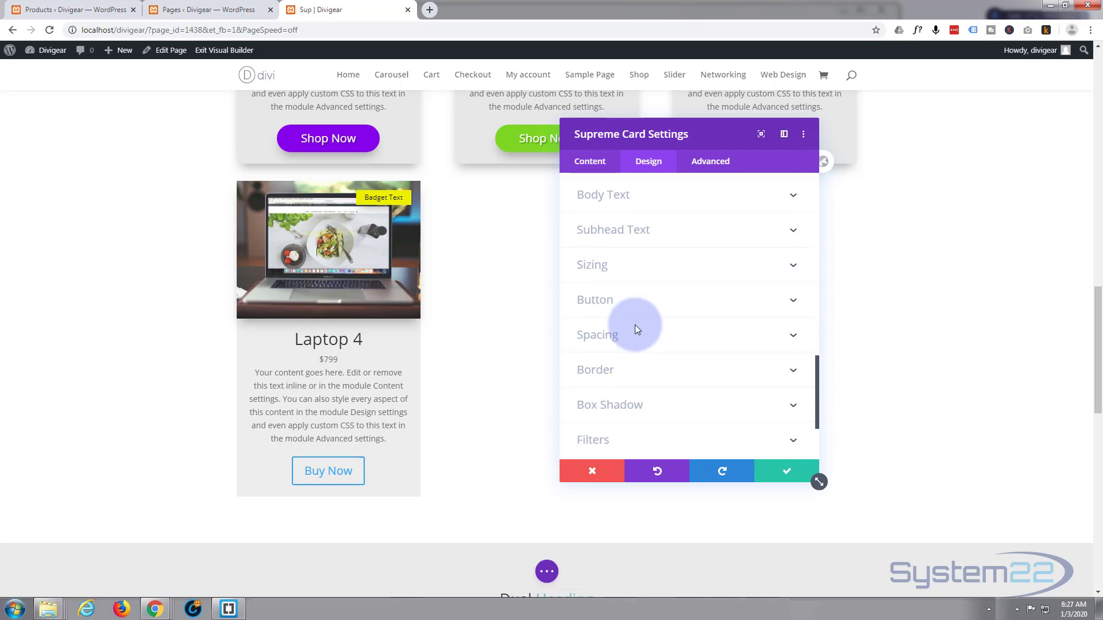
{"action": "left_click", "coordinate": [661, 234]}
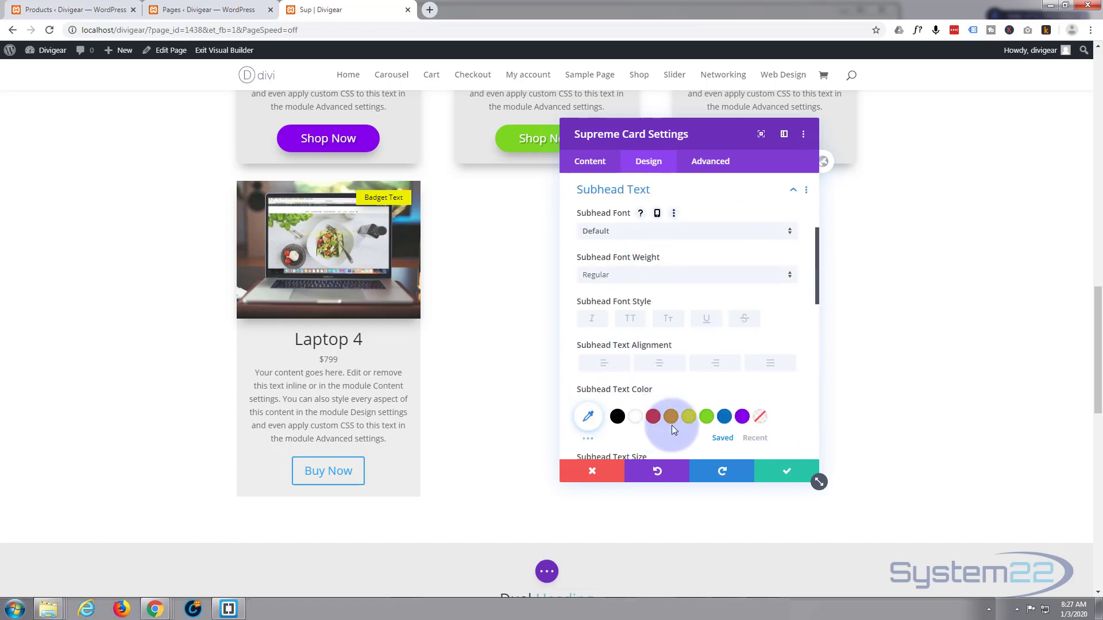
{"action": "left_click", "coordinate": [688, 418]}
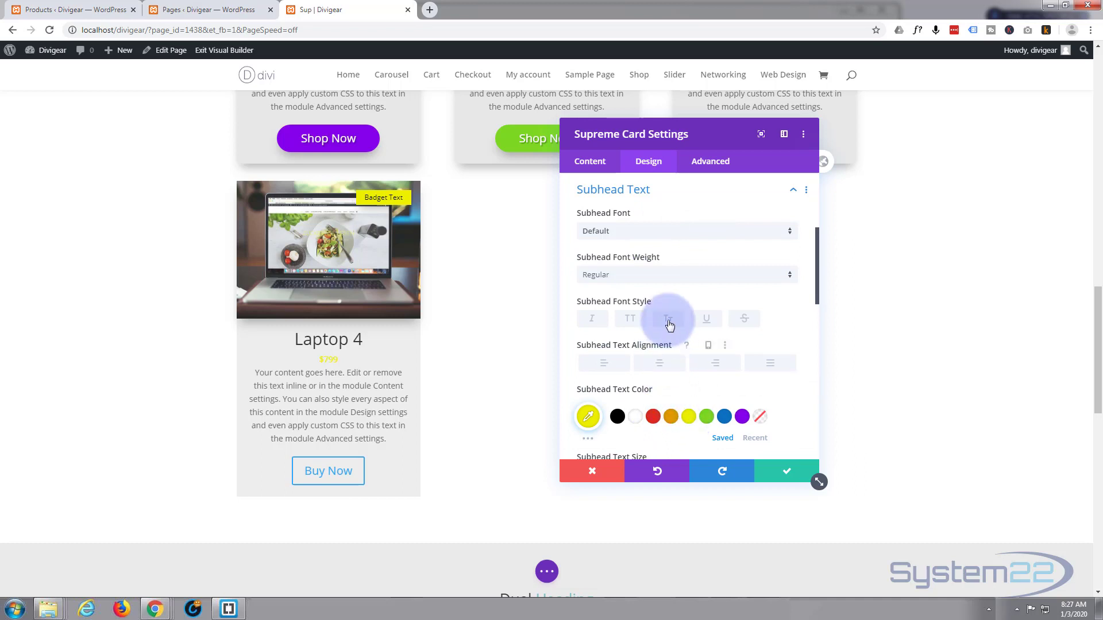
{"action": "scroll", "coordinate": [668, 319], "scroll_direction": "down", "scroll_amount": 3}
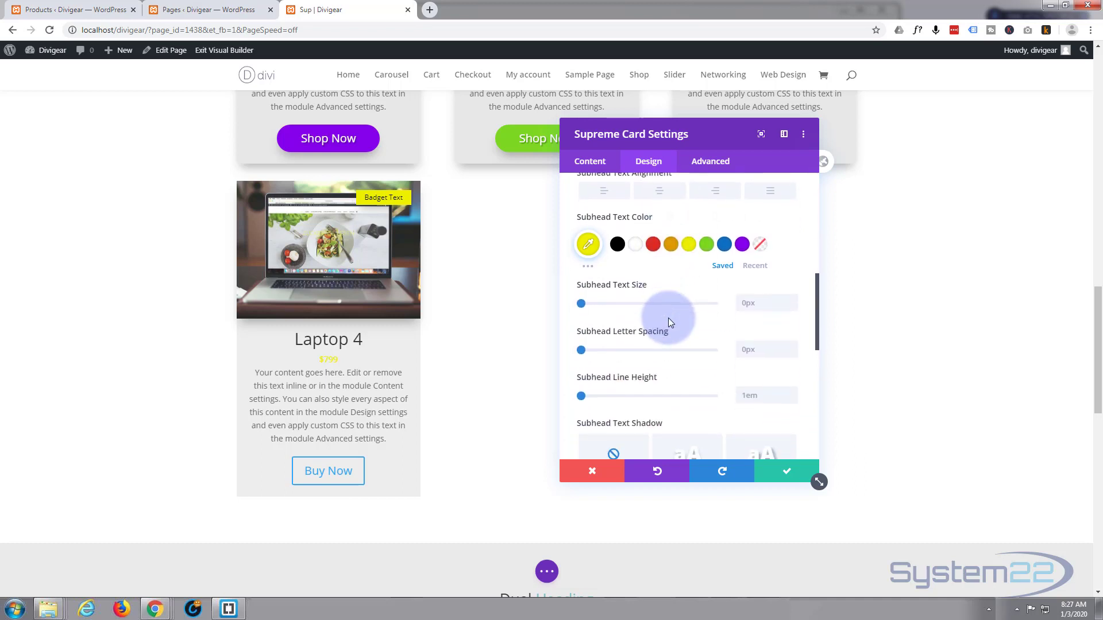
{"action": "left_click_drag", "start_coordinate": [581, 303], "coordinate": [616, 308]}
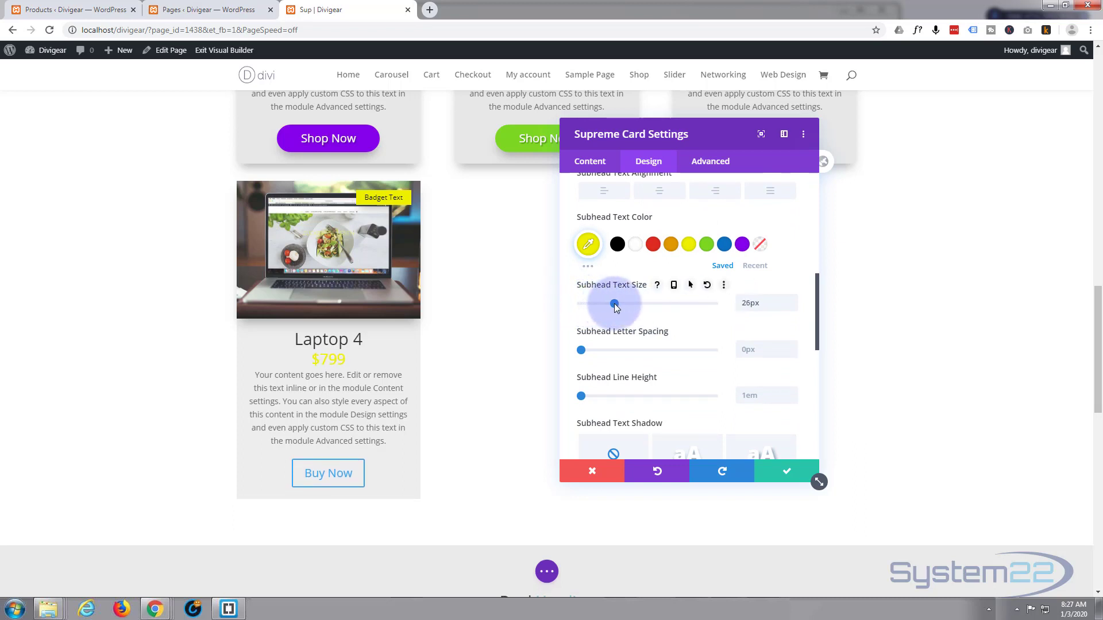
{"action": "scroll", "coordinate": [626, 312], "scroll_direction": "down", "scroll_amount": 2}
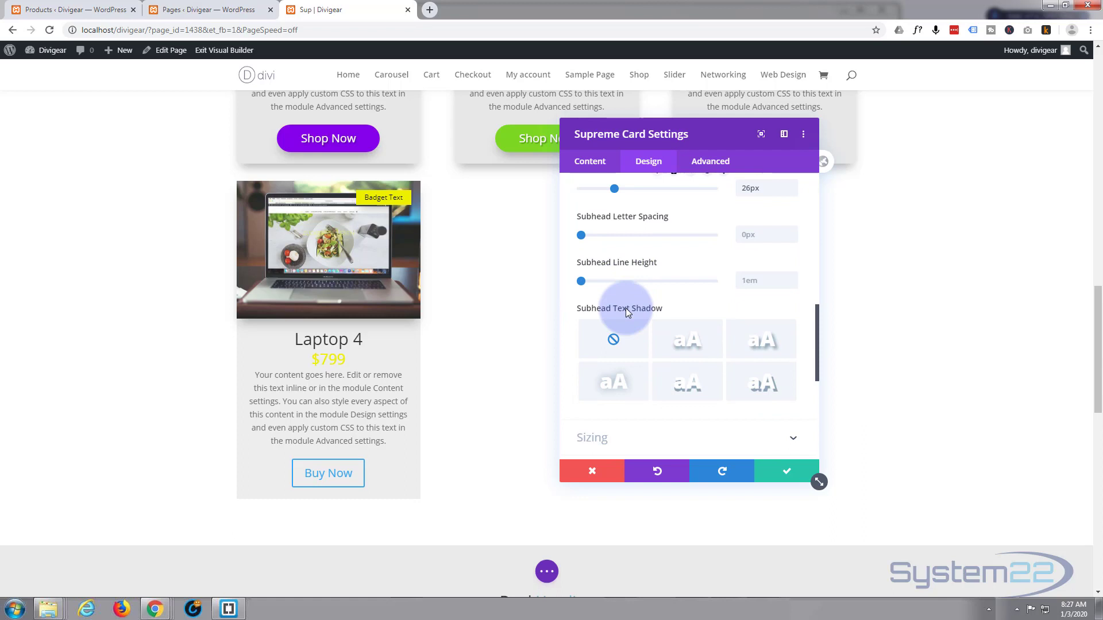
{"action": "left_click", "coordinate": [692, 344]}
{"action": "left_click", "coordinate": [765, 346]}
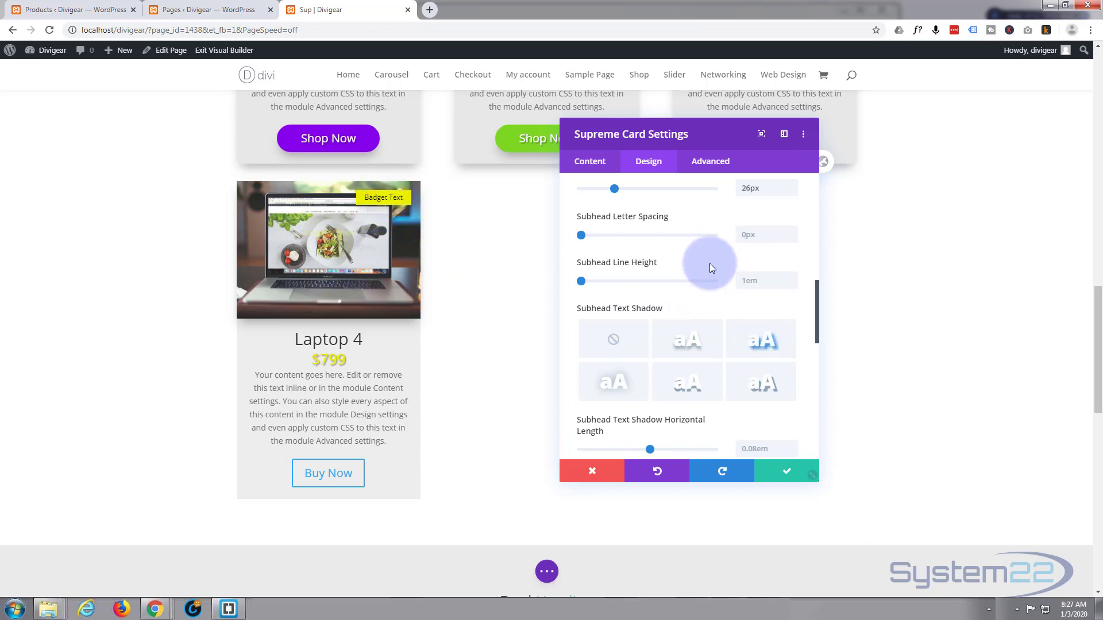
{"action": "scroll", "coordinate": [667, 297], "scroll_direction": "up", "scroll_amount": 10}
Set the badge background to orange, the badge text to white, and its corner rounding to 50px.
{"action": "scroll", "coordinate": [673, 301], "scroll_direction": "up", "scroll_amount": 1}
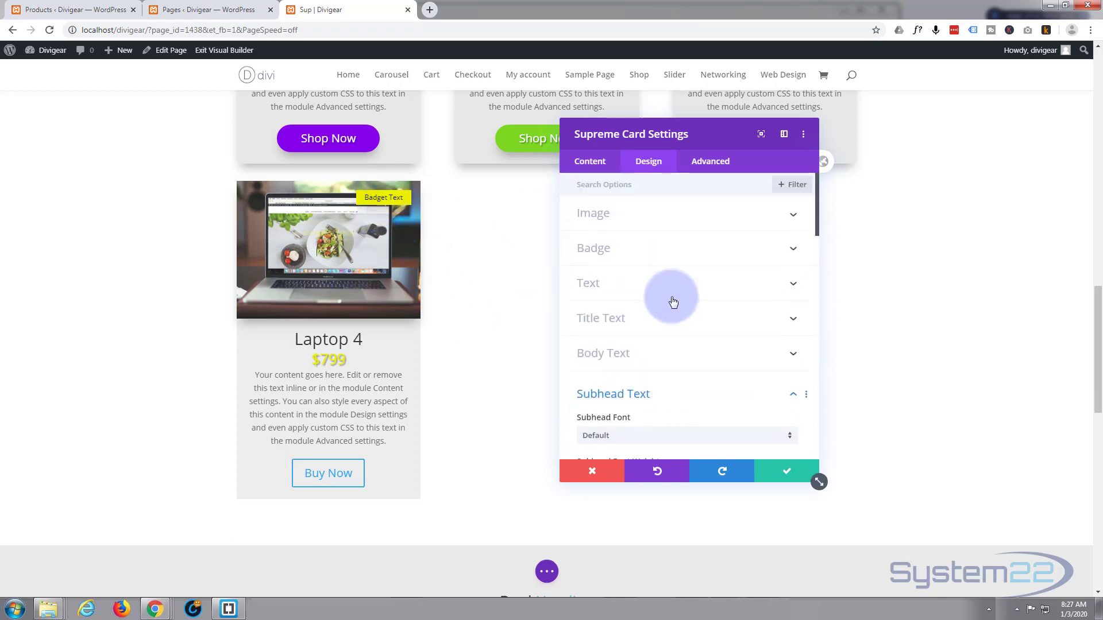
{"action": "left_click", "coordinate": [663, 249]}
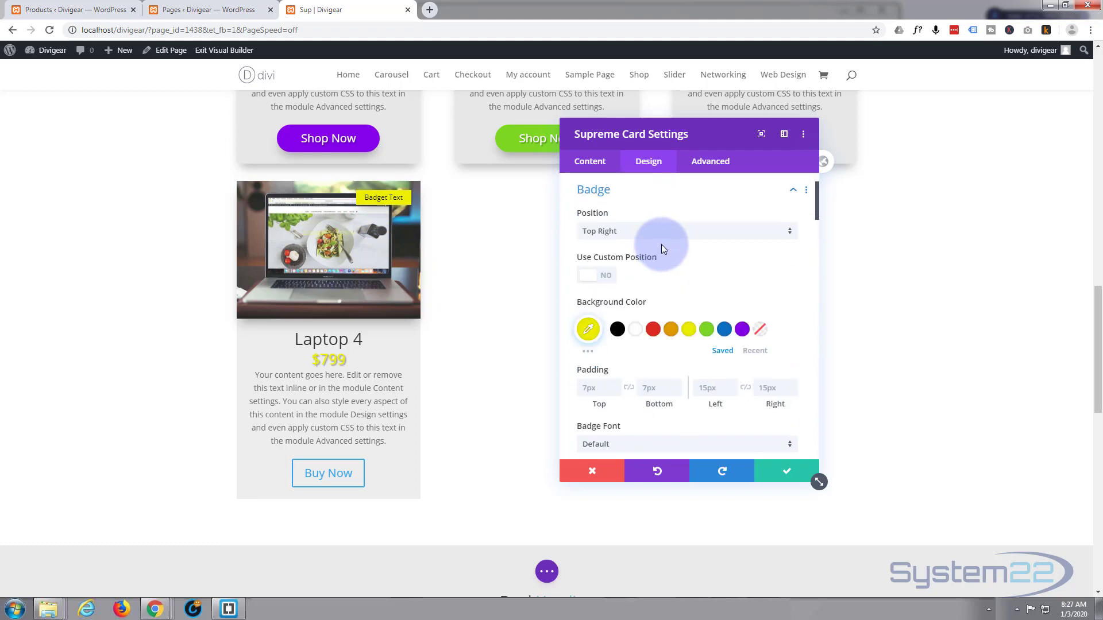
{"action": "left_click", "coordinate": [671, 330]}
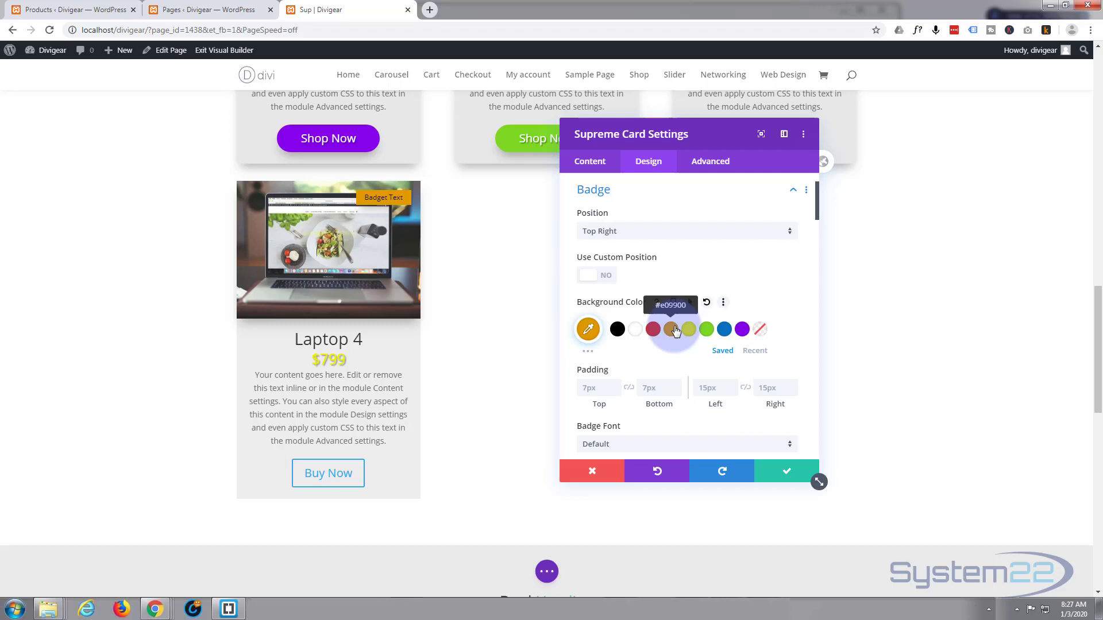
{"action": "scroll", "coordinate": [659, 342], "scroll_direction": "down", "scroll_amount": 5}
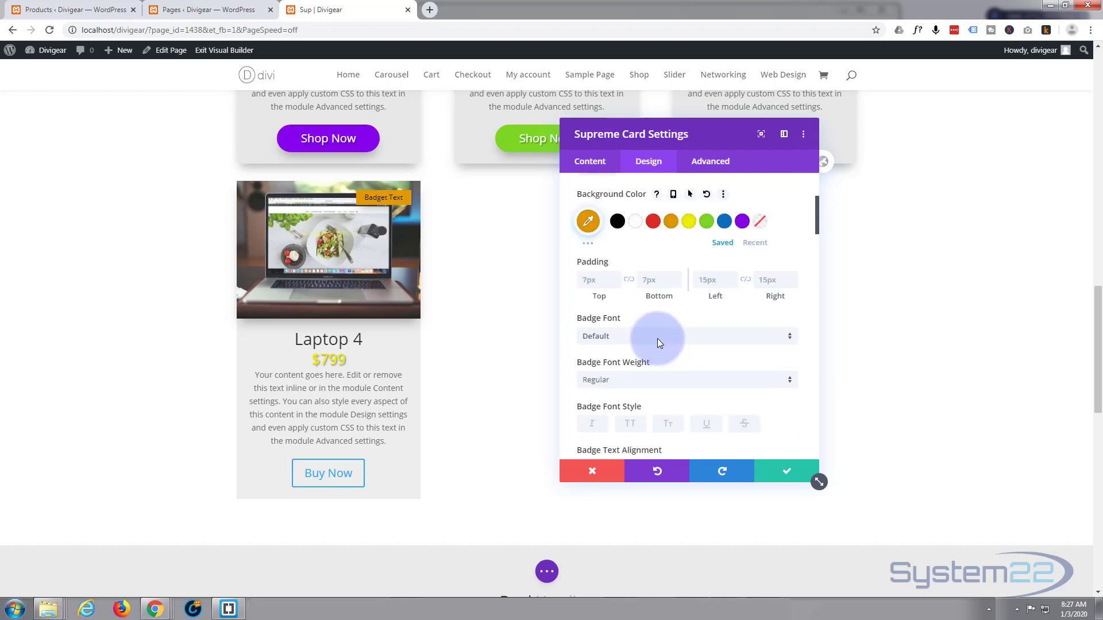
{"action": "scroll", "coordinate": [660, 343], "scroll_direction": "down", "scroll_amount": 1}
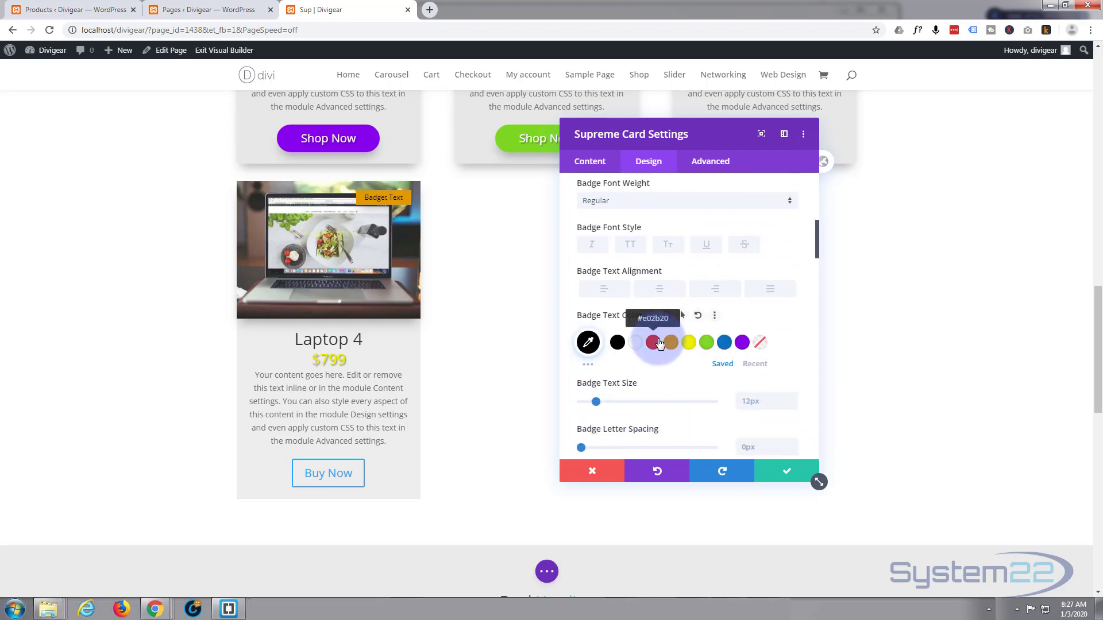
{"action": "left_click", "coordinate": [640, 347]}
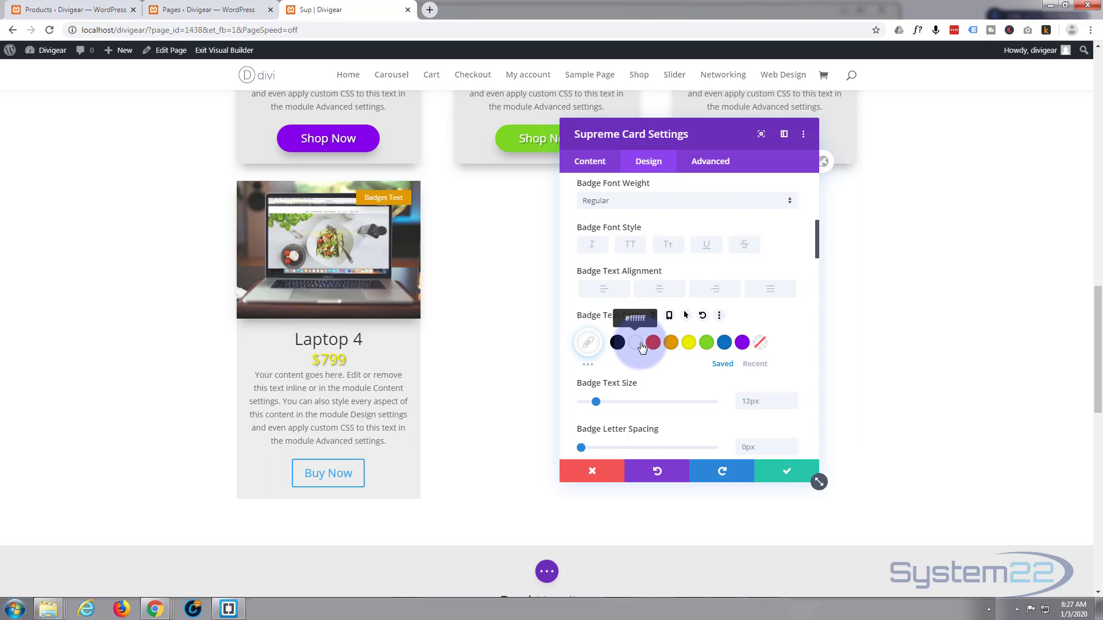
{"action": "scroll", "coordinate": [641, 343], "scroll_direction": "down", "scroll_amount": 9}
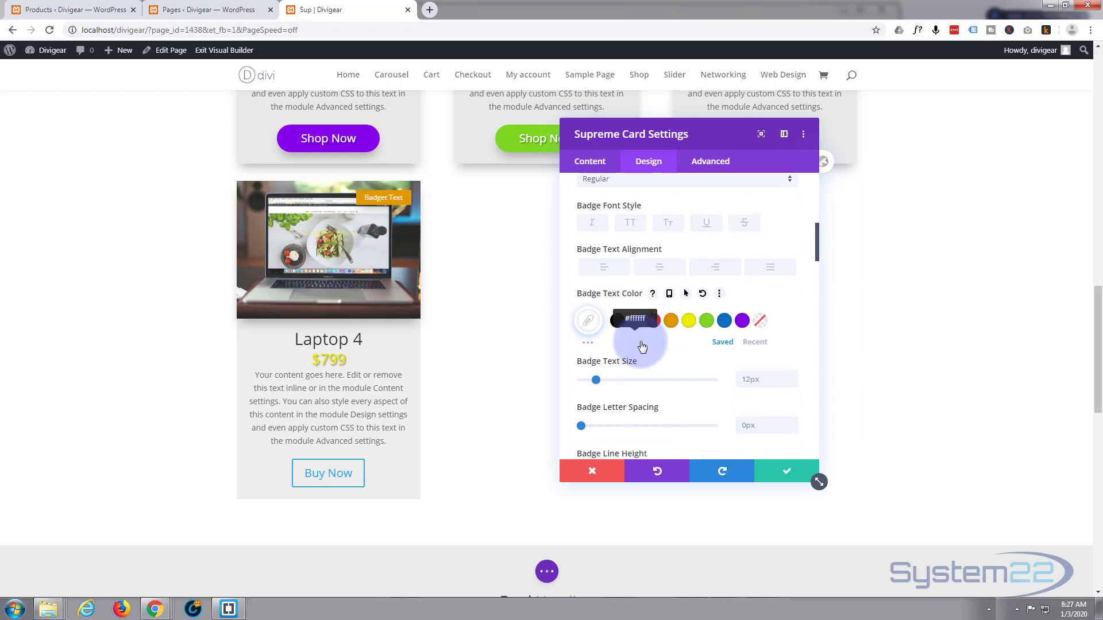
{"action": "scroll", "coordinate": [640, 340], "scroll_direction": "up", "scroll_amount": 3}
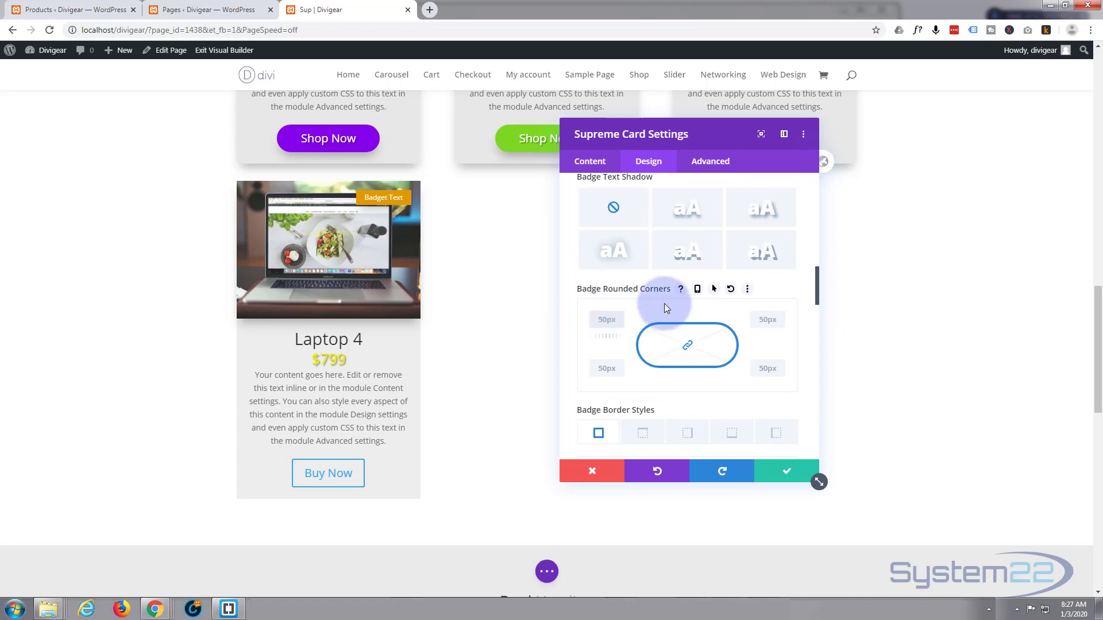
{"action": "key", "text": "Delete"}
{"action": "key", "text": "Delete"}
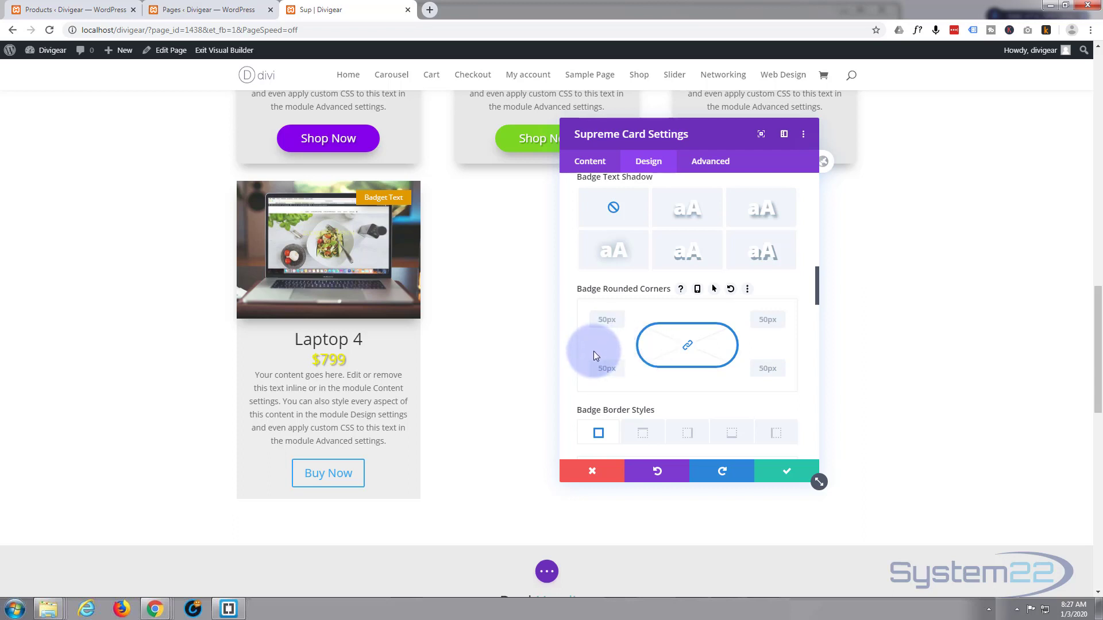
{"action": "scroll", "coordinate": [594, 356], "scroll_direction": "down", "scroll_amount": 5}
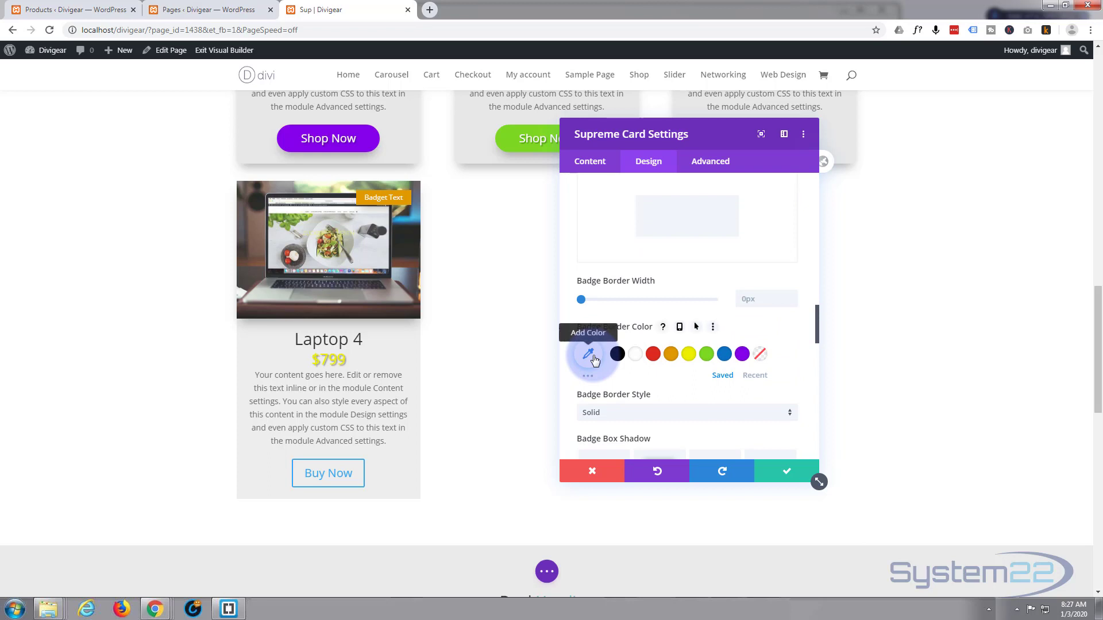
{"action": "scroll", "coordinate": [632, 357], "scroll_direction": "down", "scroll_amount": 3}
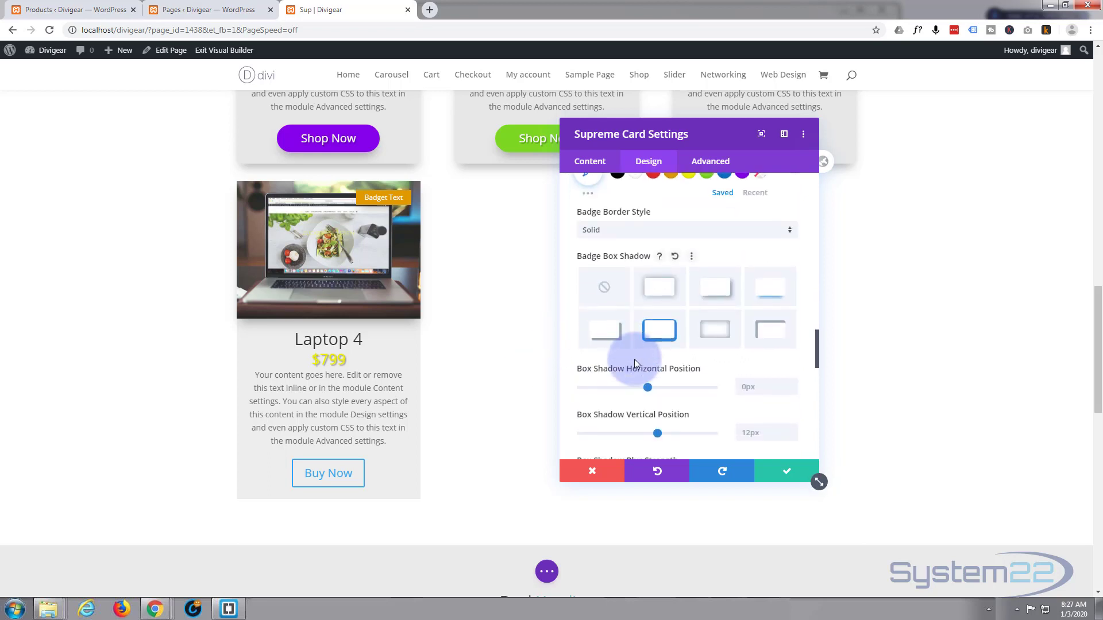
{"action": "scroll", "coordinate": [634, 359], "scroll_direction": "down", "scroll_amount": 10}
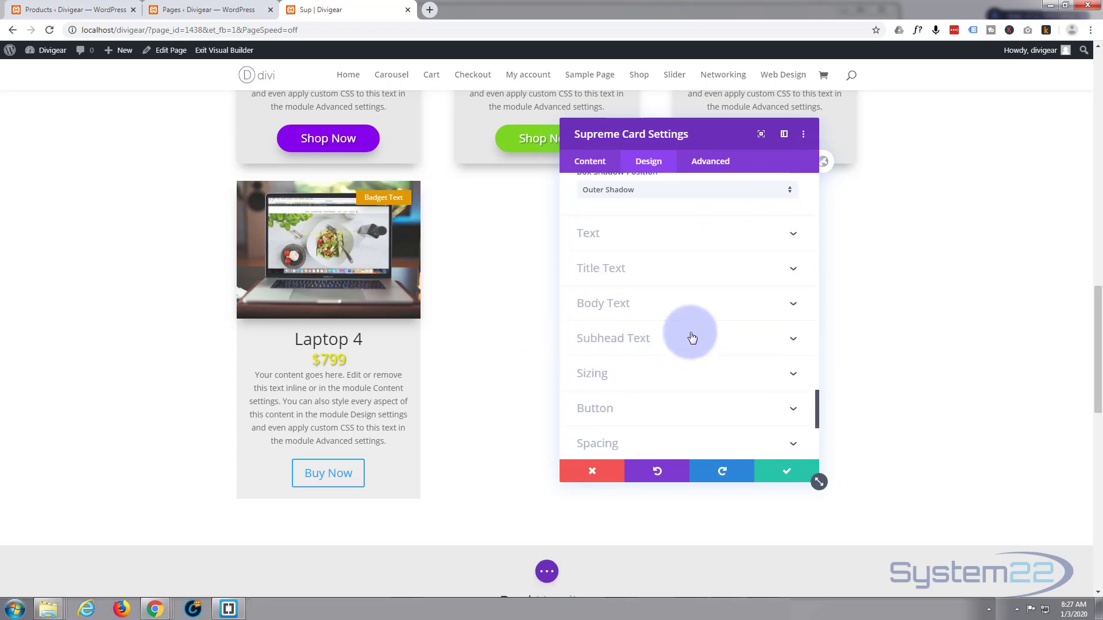
Colour the $799 price orange and set its Text Shadow to none.
{"action": "left_click", "coordinate": [693, 338]}
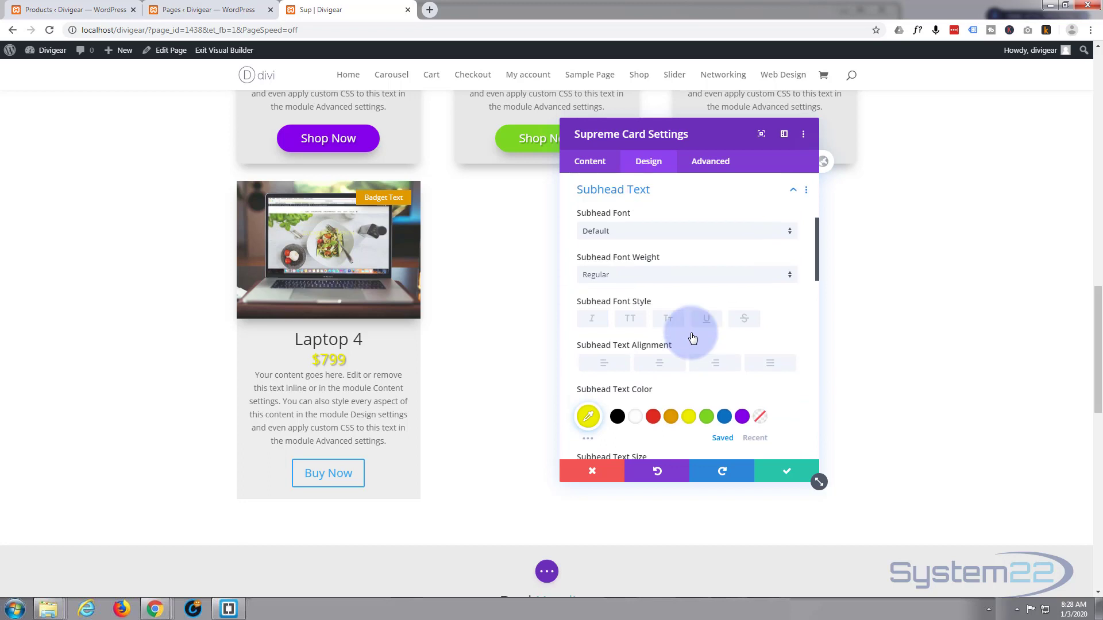
{"action": "left_click", "coordinate": [671, 418]}
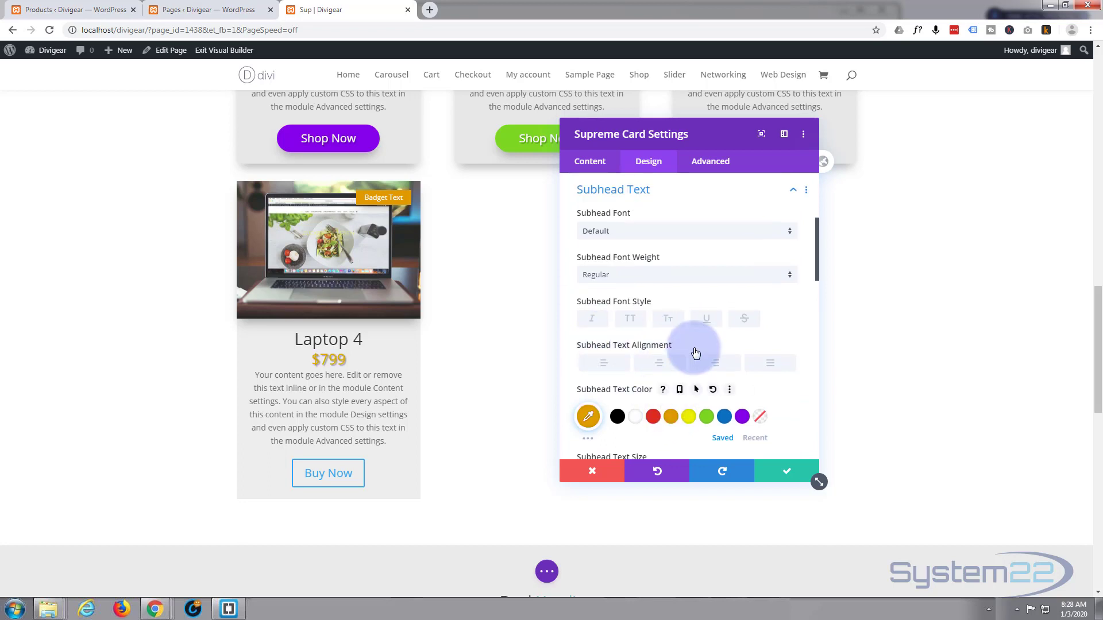
{"action": "scroll", "coordinate": [697, 352], "scroll_direction": "down", "scroll_amount": 5}
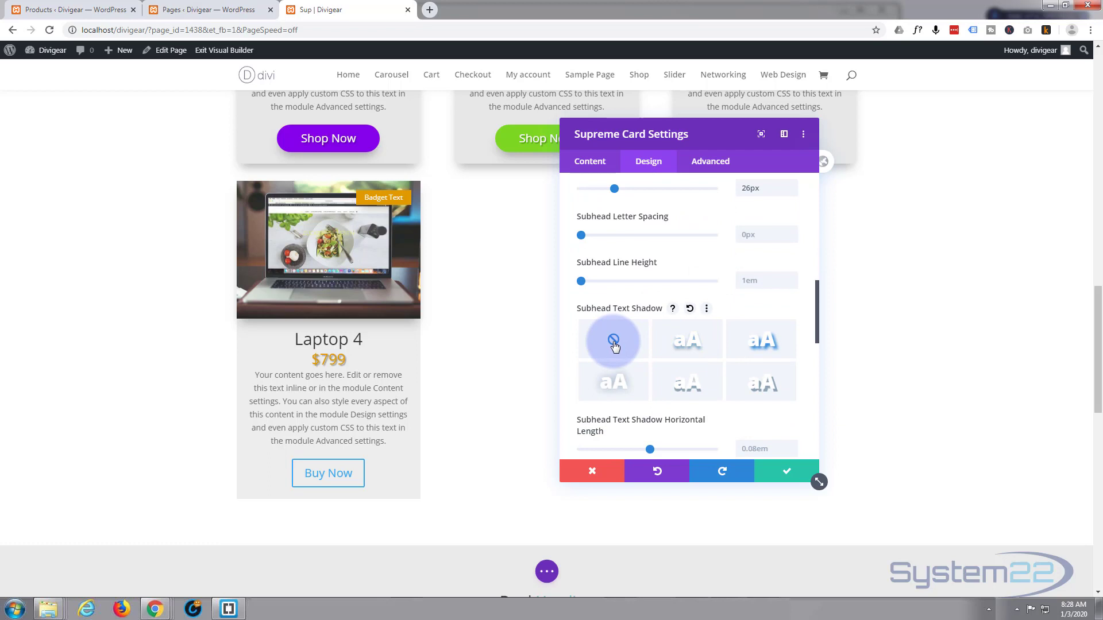
{"action": "left_click", "coordinate": [612, 338]}
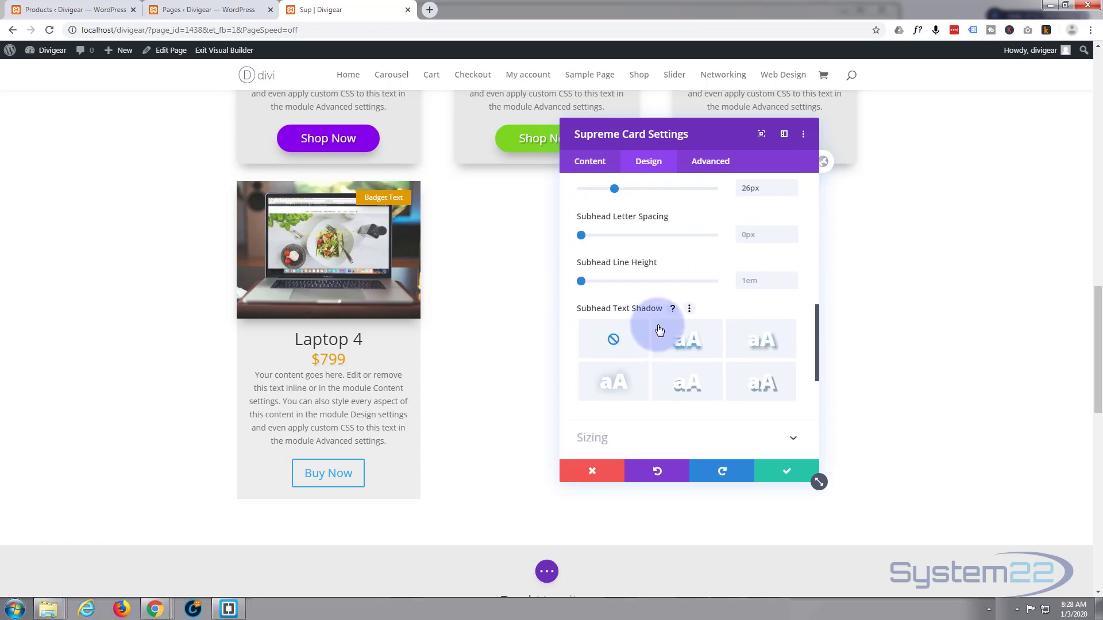
{"action": "scroll", "coordinate": [660, 329], "scroll_direction": "down", "scroll_amount": 2}
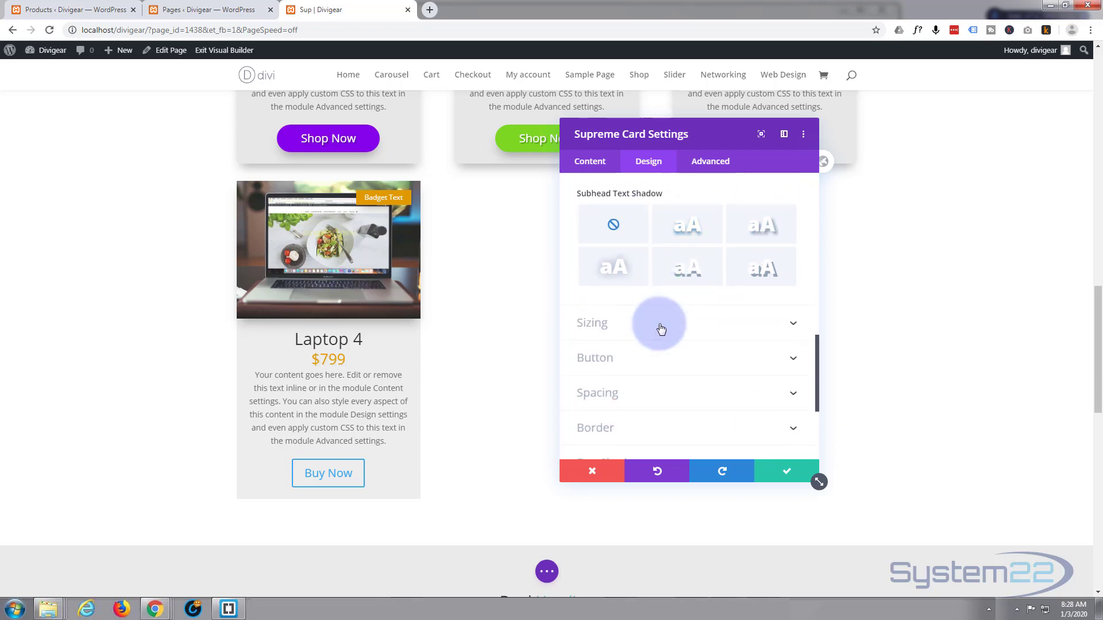
{"action": "scroll", "coordinate": [632, 334], "scroll_direction": "down", "scroll_amount": 1}
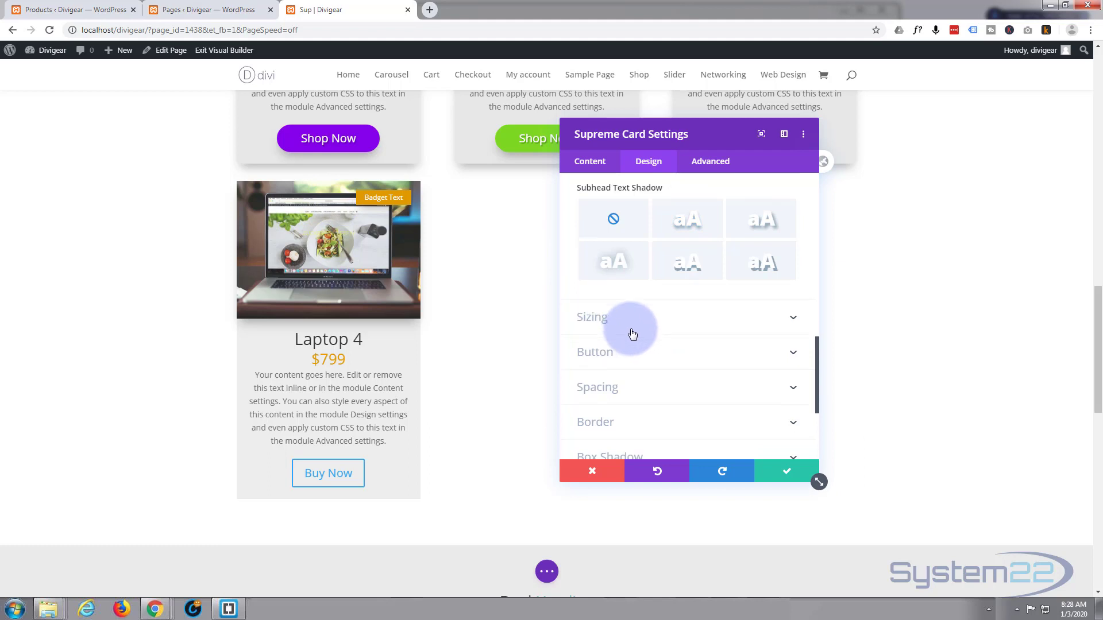
Enable custom button styles with white Buy Now text on an orange background.
{"action": "left_click", "coordinate": [664, 300]}
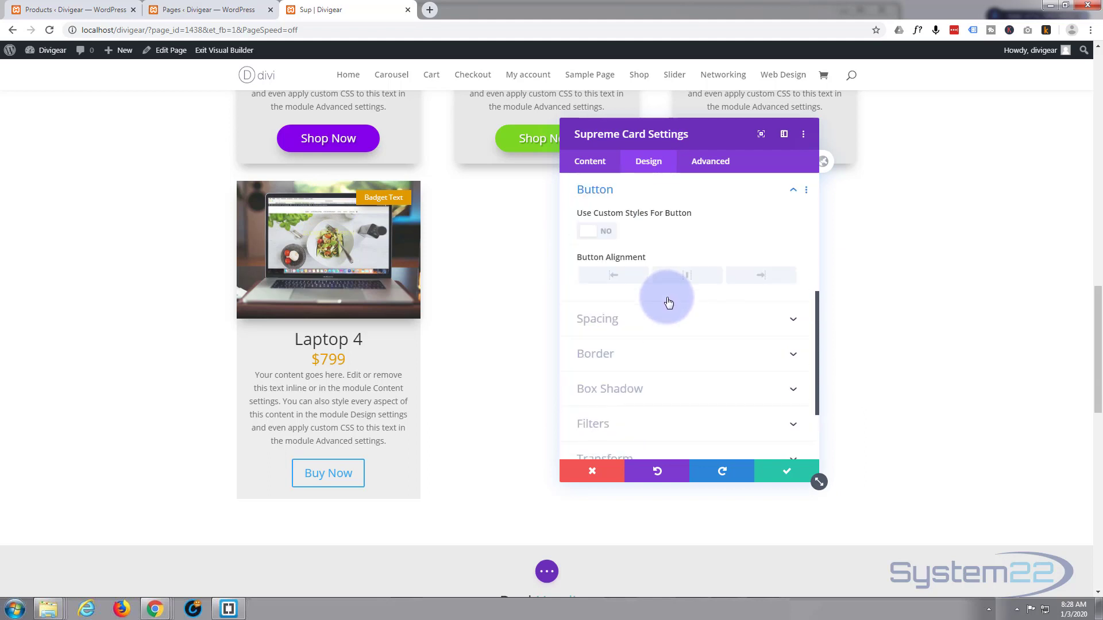
{"action": "left_click", "coordinate": [598, 232]}
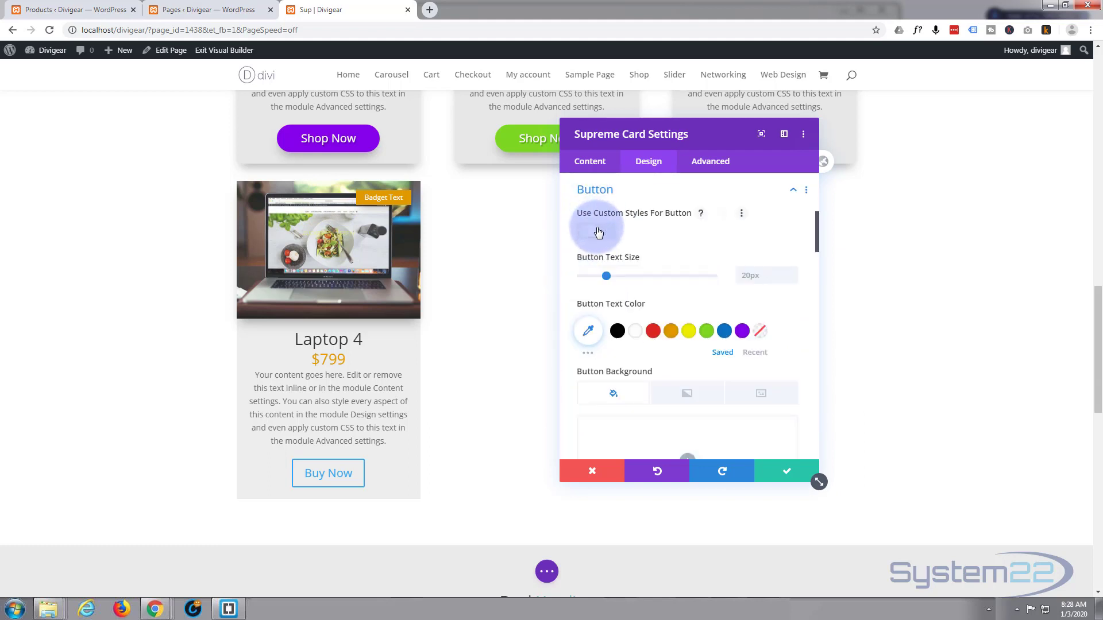
{"action": "left_click", "coordinate": [635, 331]}
{"action": "scroll", "coordinate": [632, 328], "scroll_direction": "down", "scroll_amount": 3}
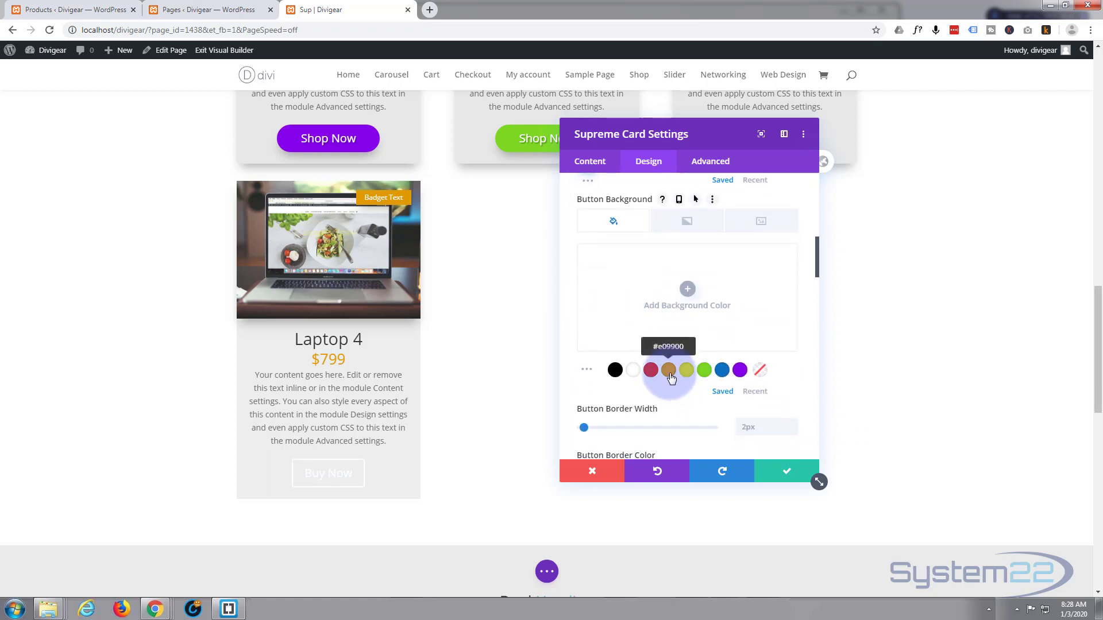
{"action": "left_click", "coordinate": [670, 375]}
Turn on a separate hover background and pick green for the button's hover state.
{"action": "left_click", "coordinate": [695, 198]}
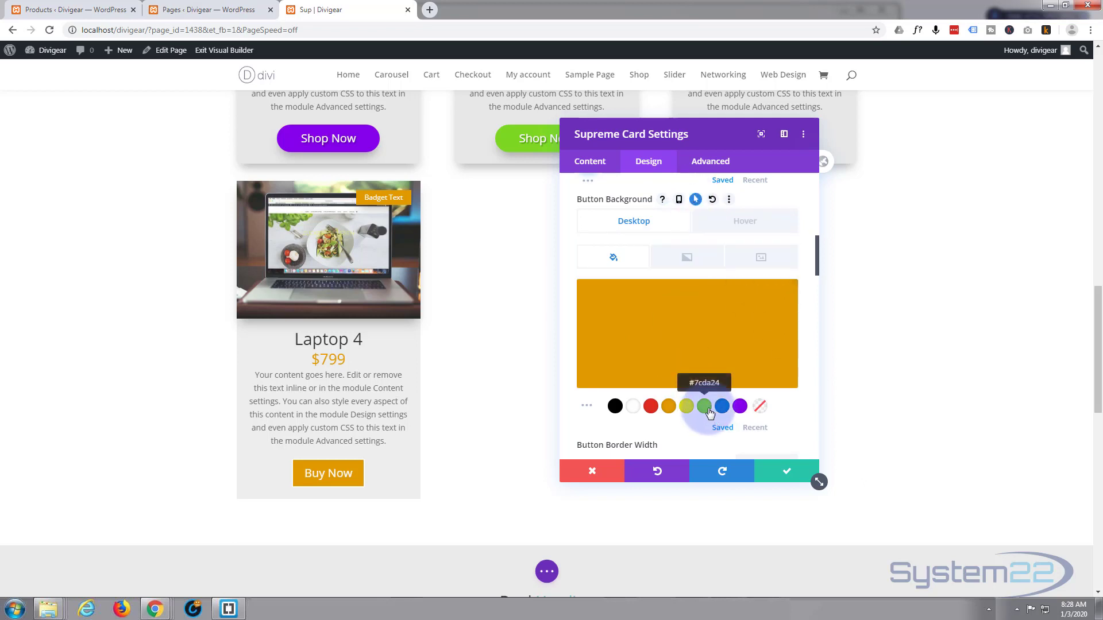
{"action": "left_click", "coordinate": [743, 222]}
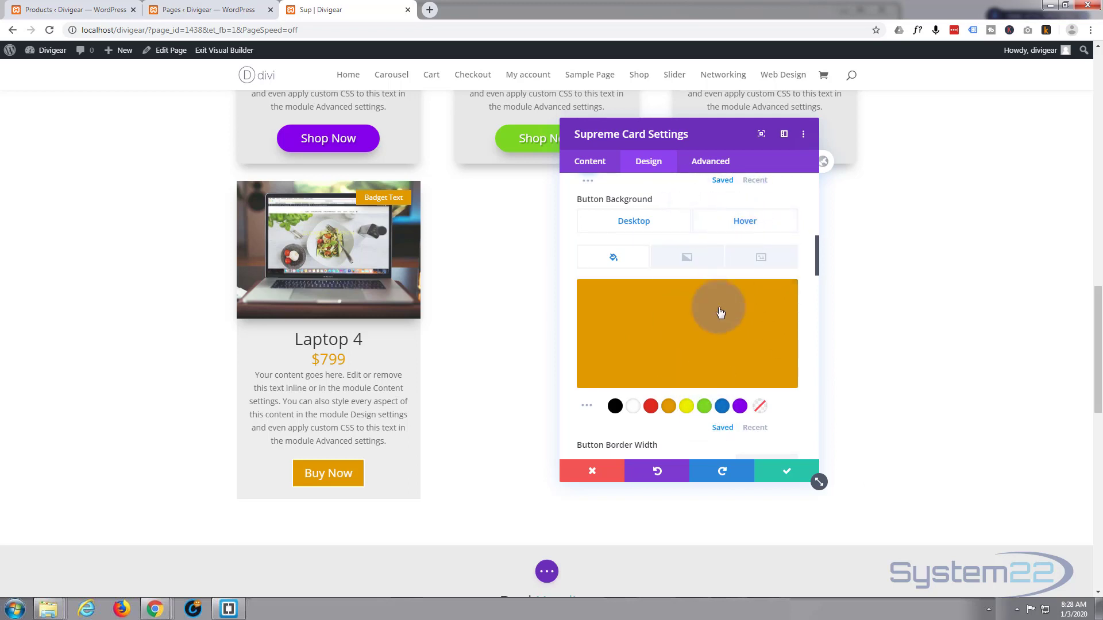
{"action": "left_click", "coordinate": [704, 407]}
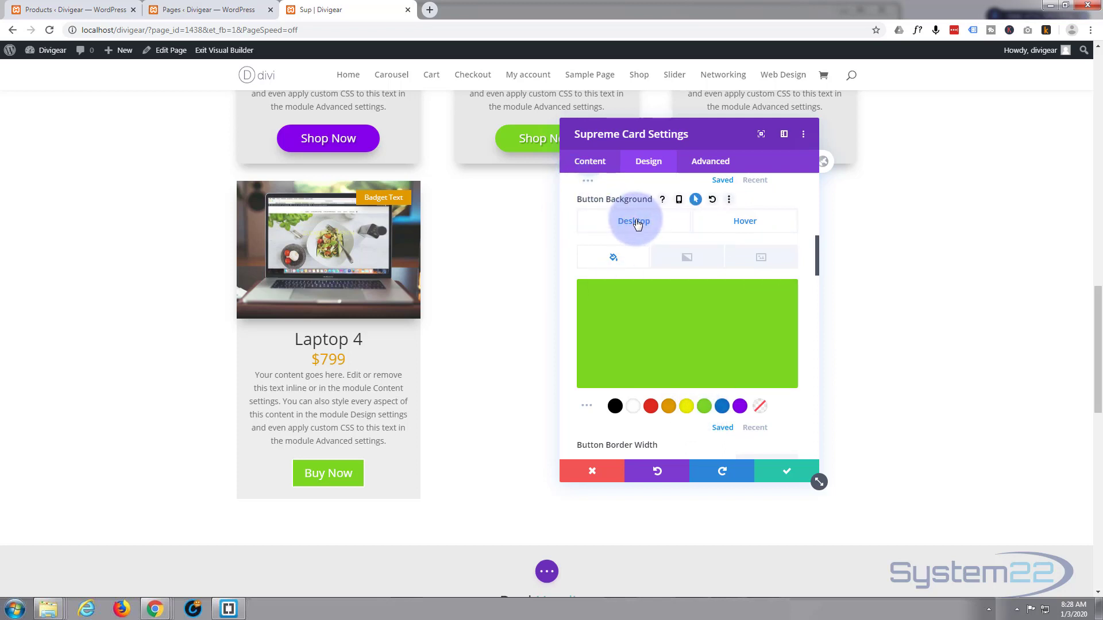
{"action": "key", "text": "ctrl+z"}
{"action": "scroll", "coordinate": [643, 219], "scroll_direction": "down", "scroll_amount": 5}
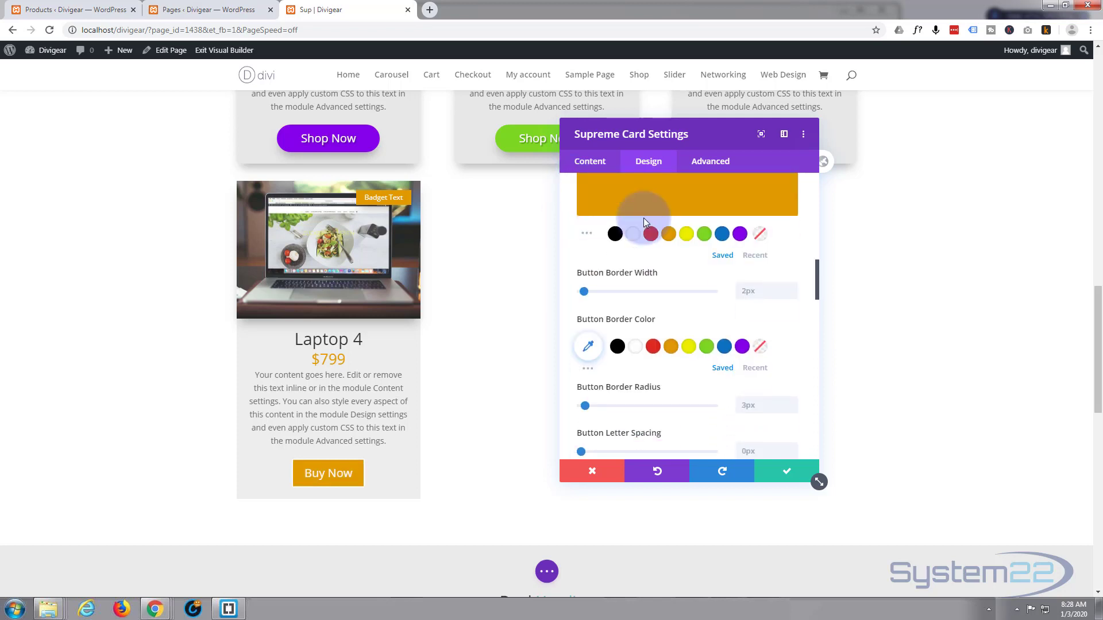
Give the button an orange border that turns green on hover.
{"action": "left_click", "coordinate": [671, 232]}
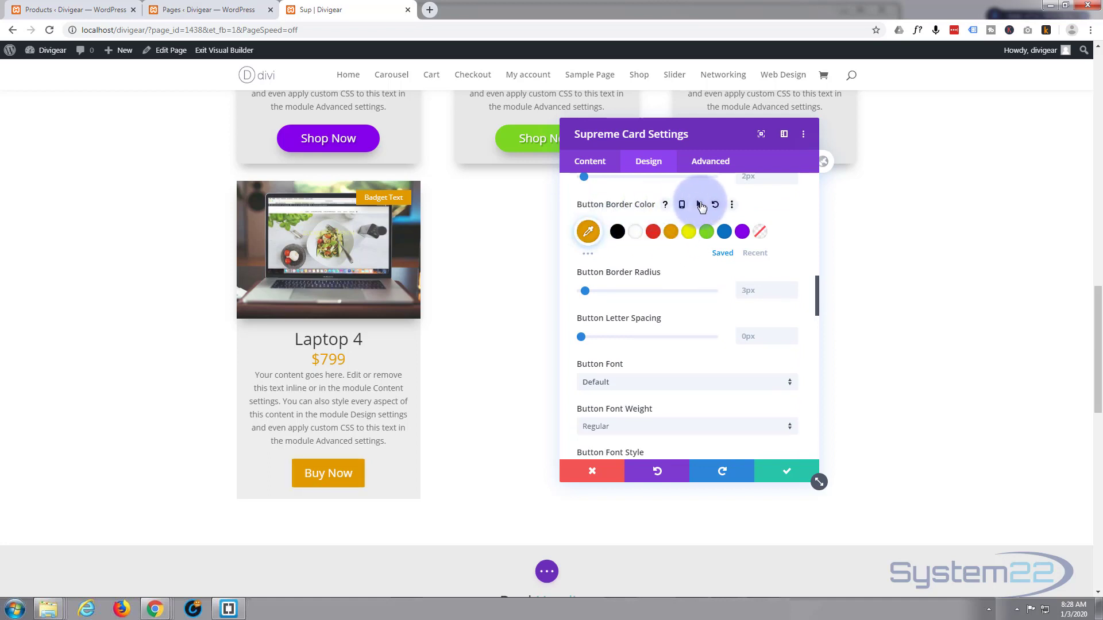
{"action": "left_click", "coordinate": [698, 205]}
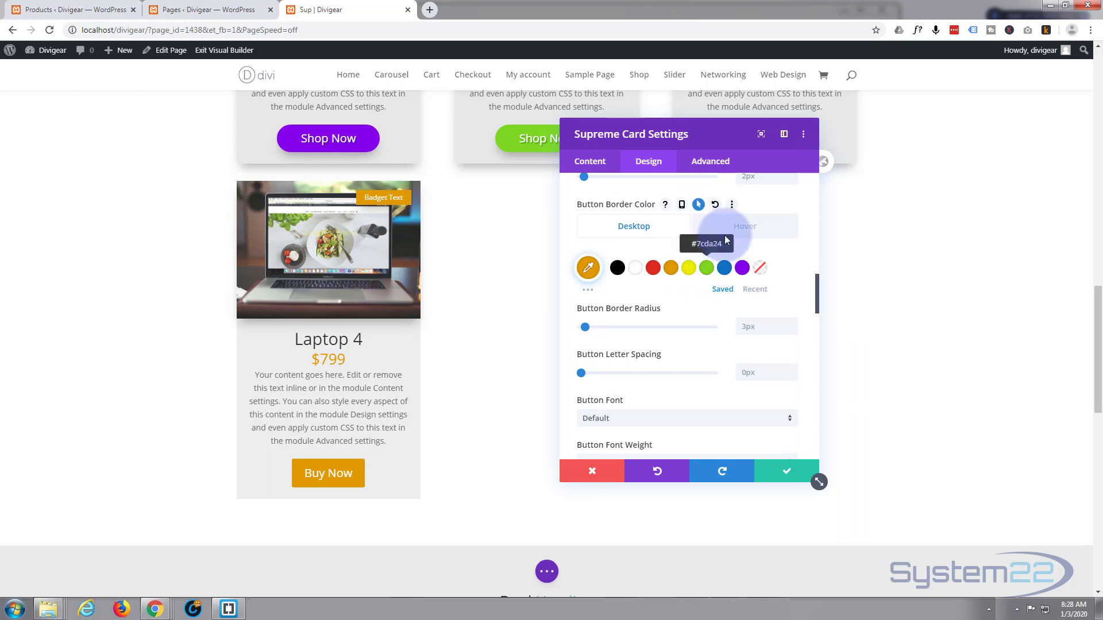
{"action": "left_click", "coordinate": [745, 228]}
{"action": "left_click", "coordinate": [707, 269]}
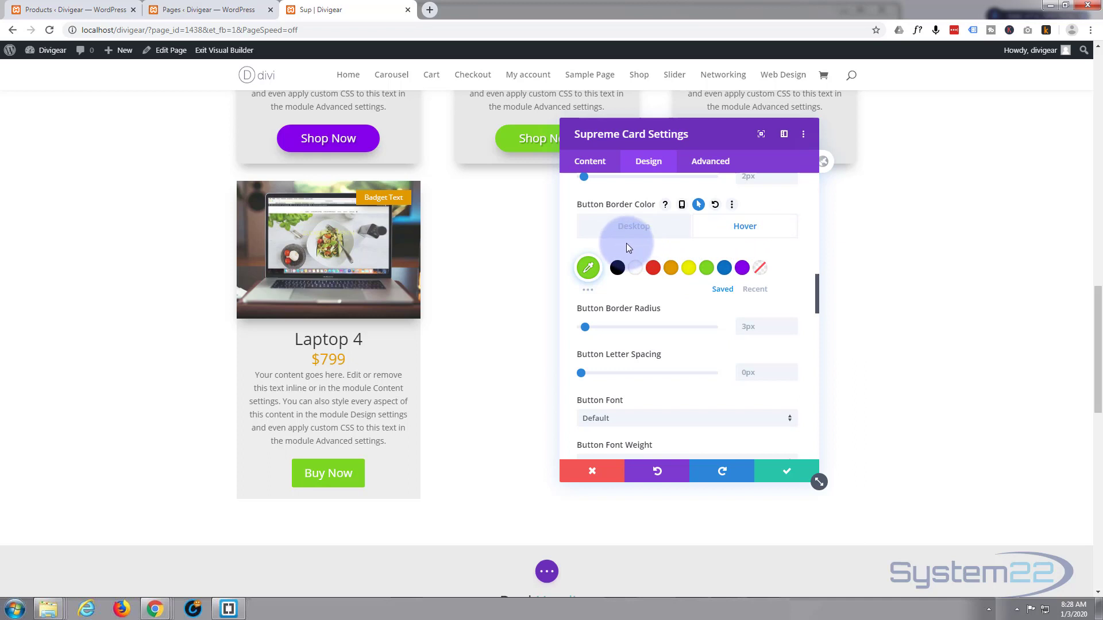
{"action": "left_click", "coordinate": [633, 230]}
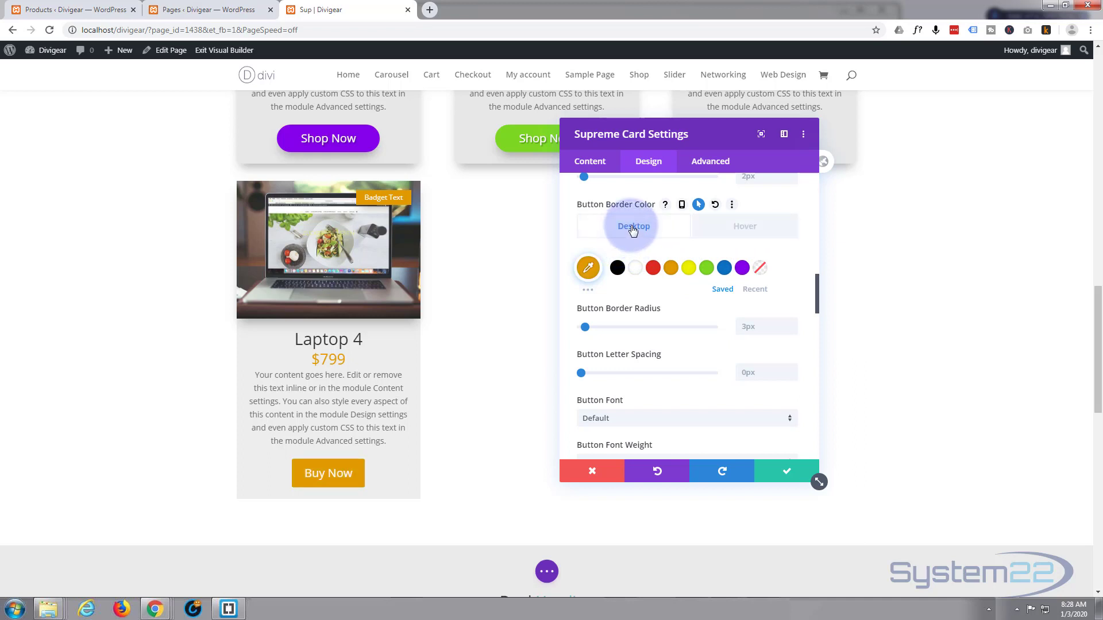
{"action": "scroll", "coordinate": [609, 236], "scroll_direction": "down", "scroll_amount": 2}
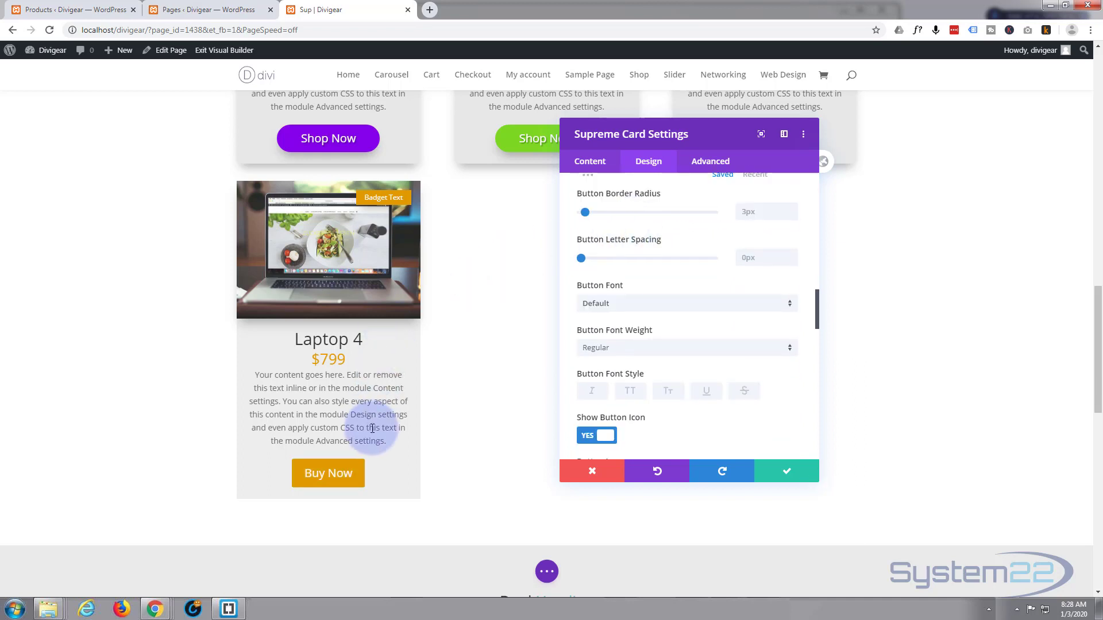
{"action": "scroll", "coordinate": [670, 292], "scroll_direction": "down", "scroll_amount": 3}
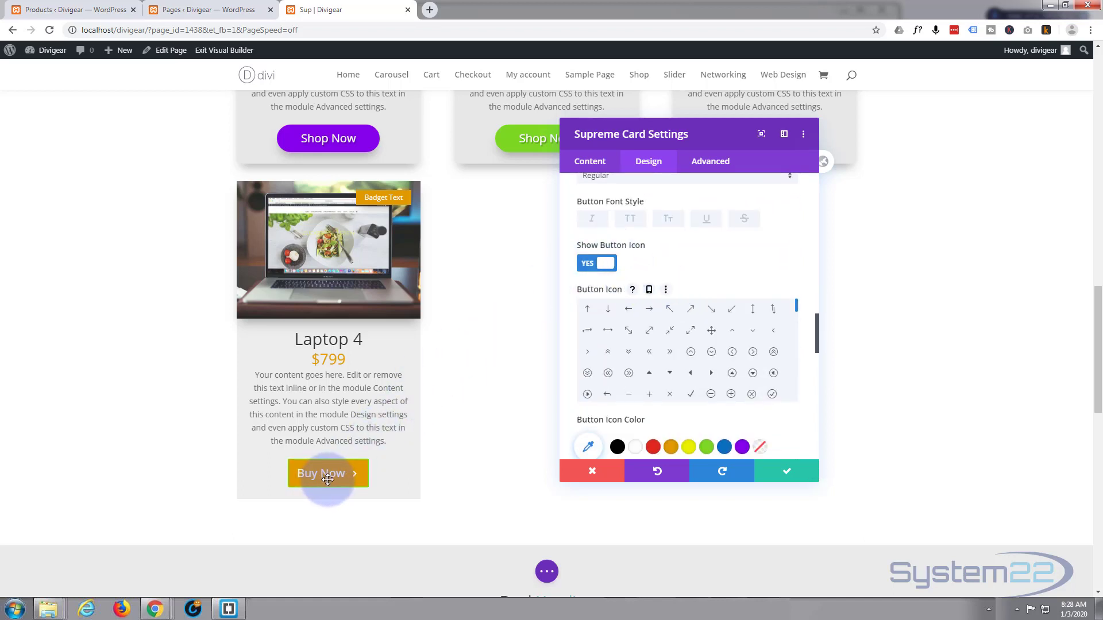
Set Show Button Icon to NO and apply the second Button Text Shadow preset (0.1em vertical, 0.1em blur).
{"action": "left_click", "coordinate": [598, 264]}
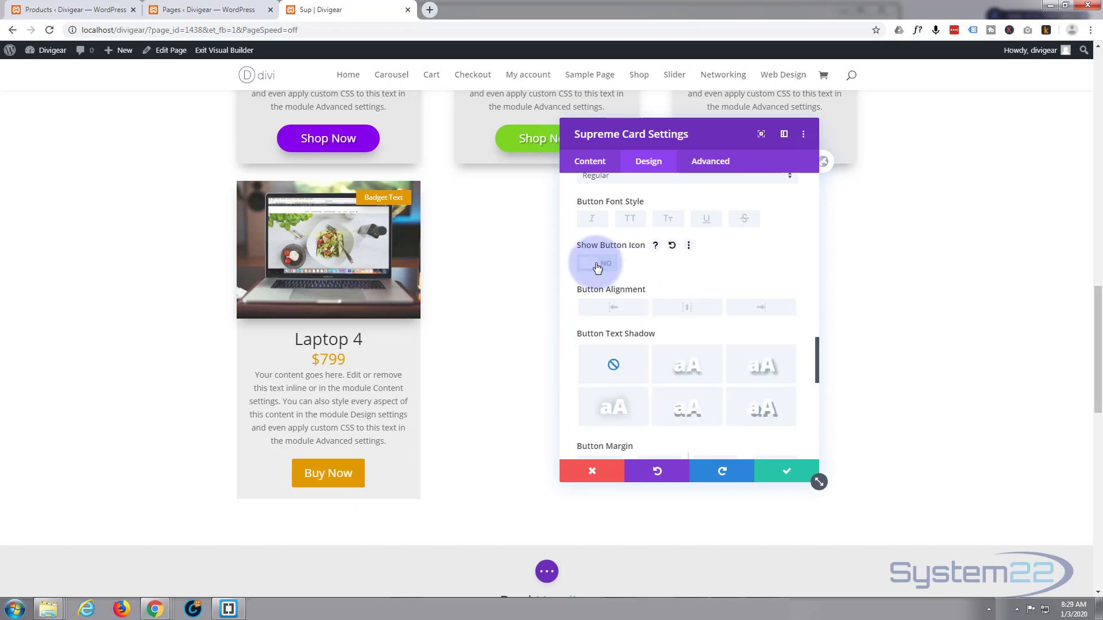
{"action": "scroll", "coordinate": [648, 265], "scroll_direction": "down", "scroll_amount": 2}
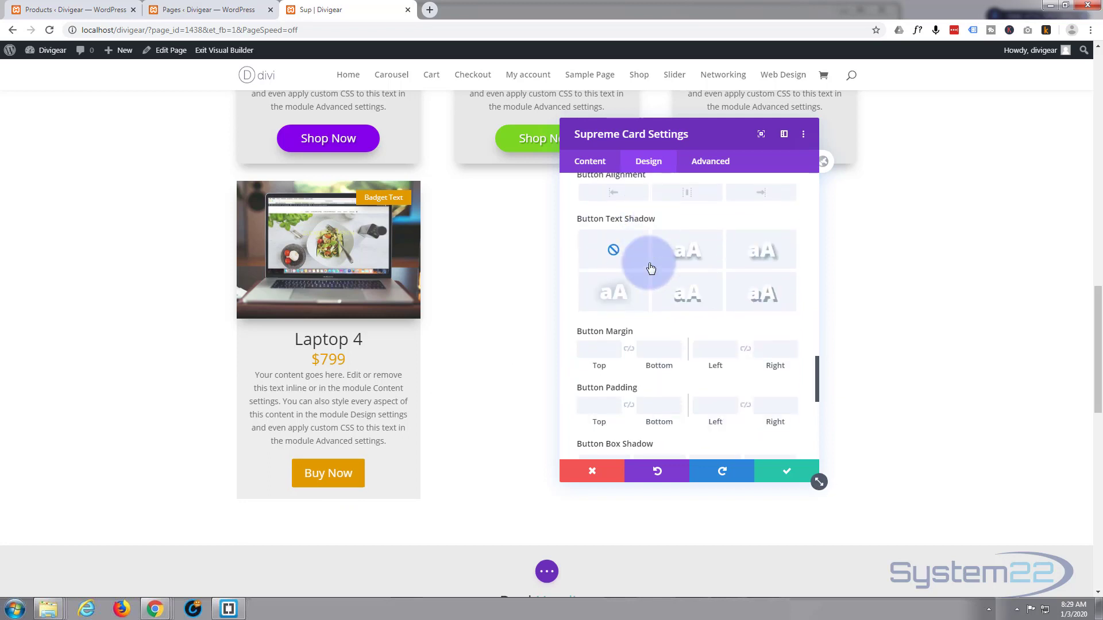
{"action": "left_click", "coordinate": [693, 260]}
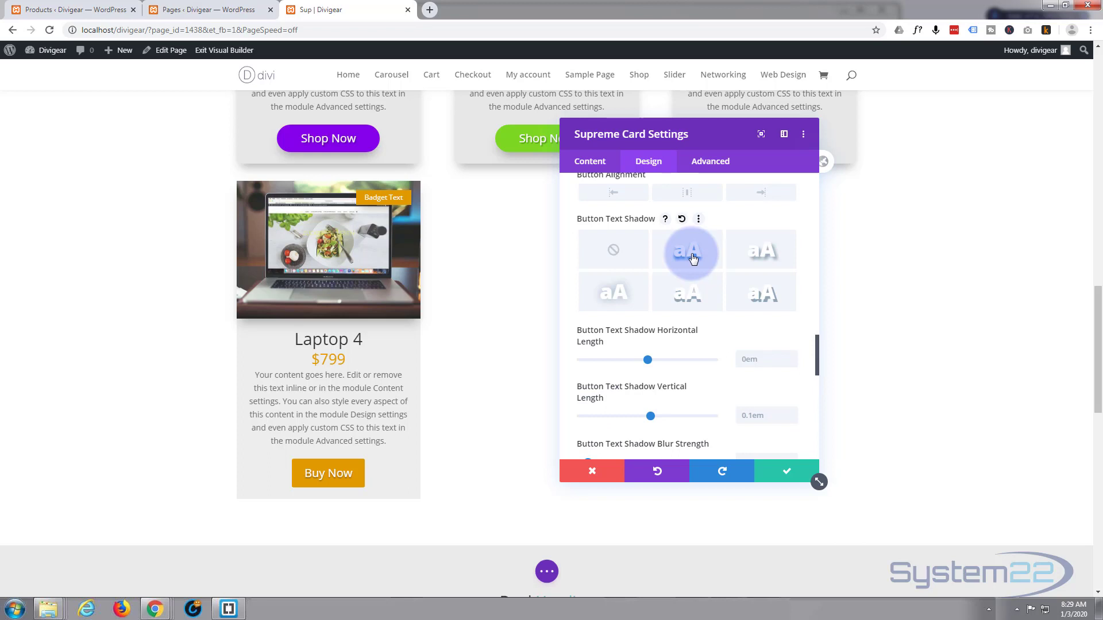
{"action": "scroll", "coordinate": [692, 255], "scroll_direction": "down", "scroll_amount": 6}
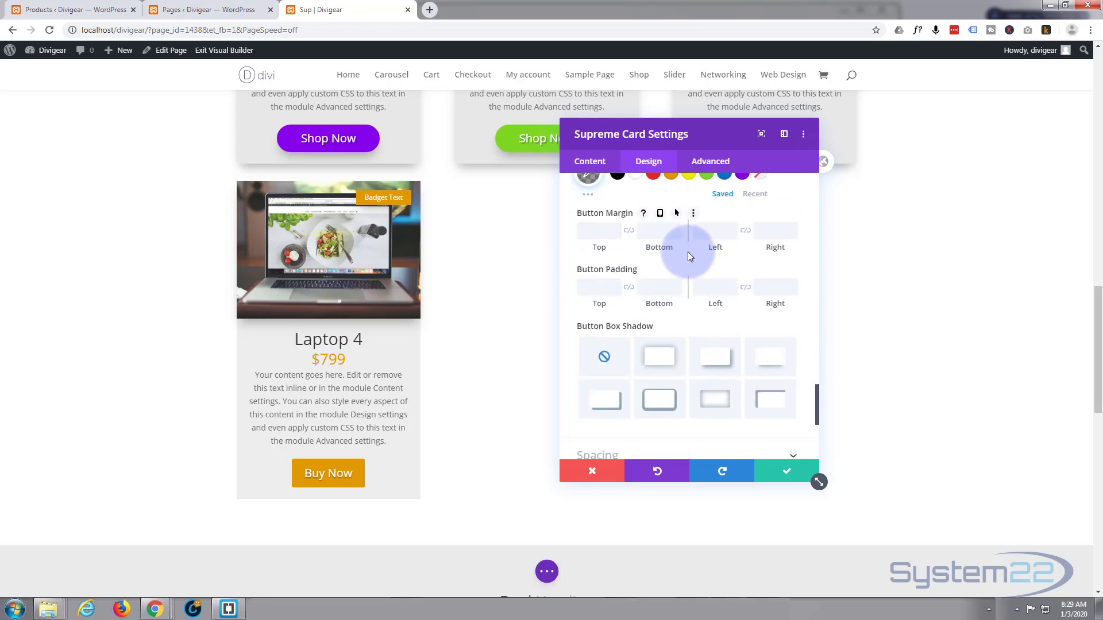
{"action": "scroll", "coordinate": [681, 239], "scroll_direction": "up", "scroll_amount": 5}
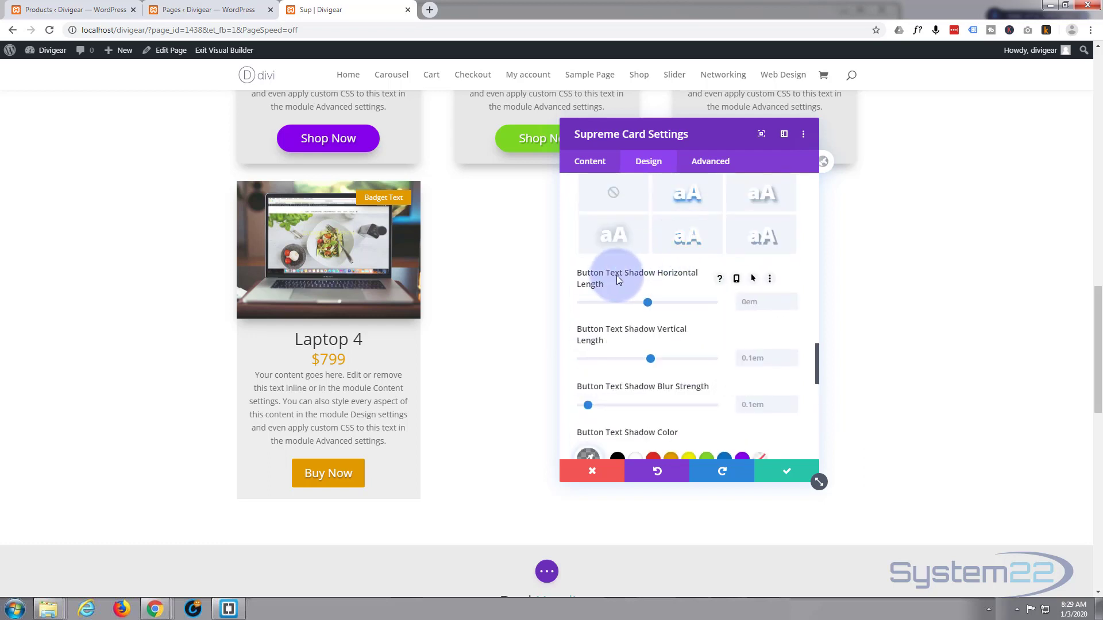
{"action": "scroll", "coordinate": [617, 275], "scroll_direction": "up", "scroll_amount": 2}
{"action": "scroll", "coordinate": [618, 275], "scroll_direction": "up", "scroll_amount": 3}
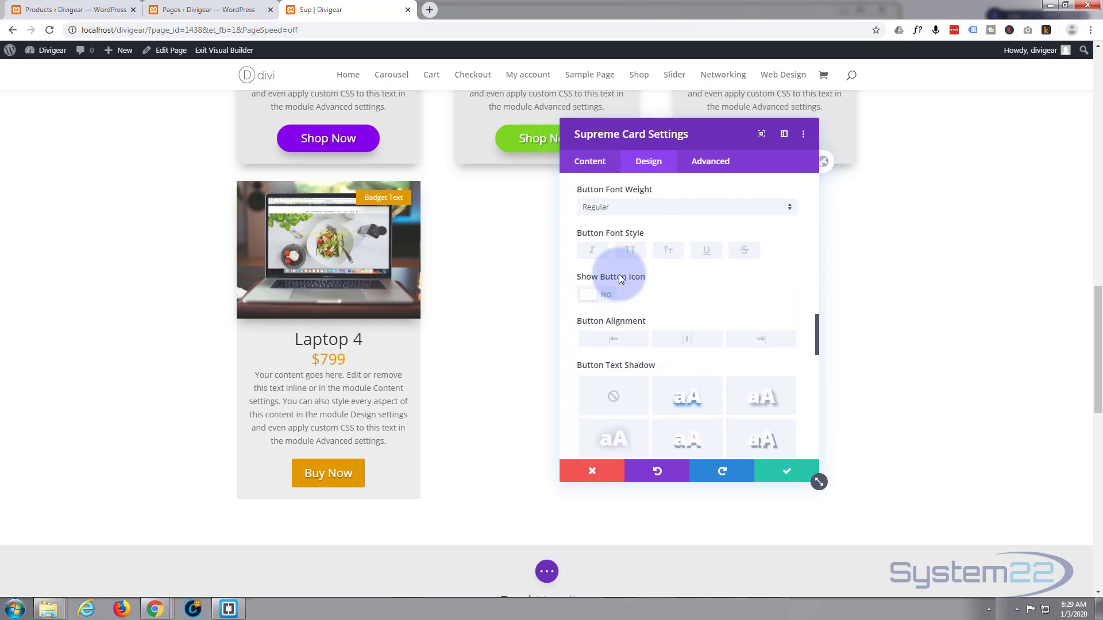
{"action": "scroll", "coordinate": [619, 278], "scroll_direction": "up", "scroll_amount": 2}
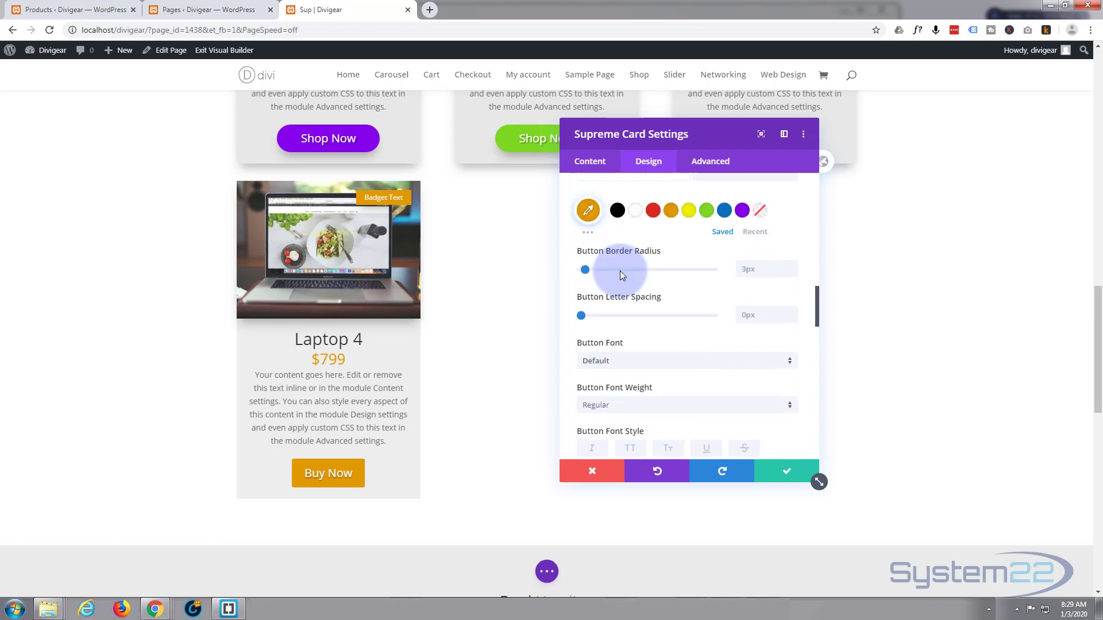
Set the Buy Now button's border radius to 50px.
{"action": "left_click", "coordinate": [758, 268]}
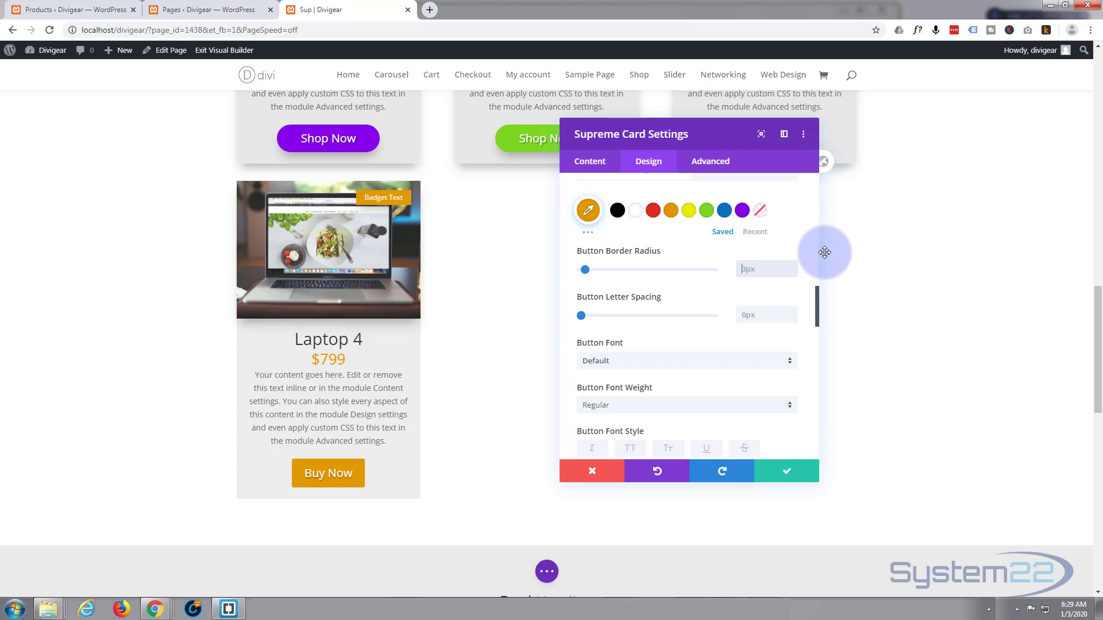
{"action": "type", "text": "50px"}
{"action": "scroll", "coordinate": [737, 263], "scroll_direction": "down", "scroll_amount": 1}
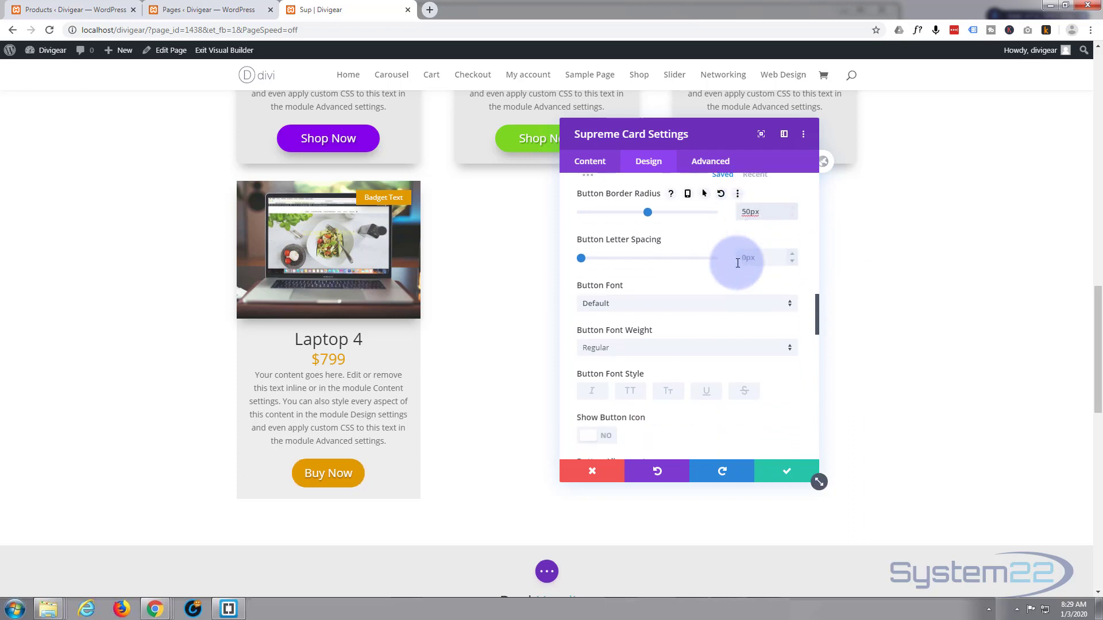
{"action": "scroll", "coordinate": [738, 264], "scroll_direction": "down", "scroll_amount": 8}
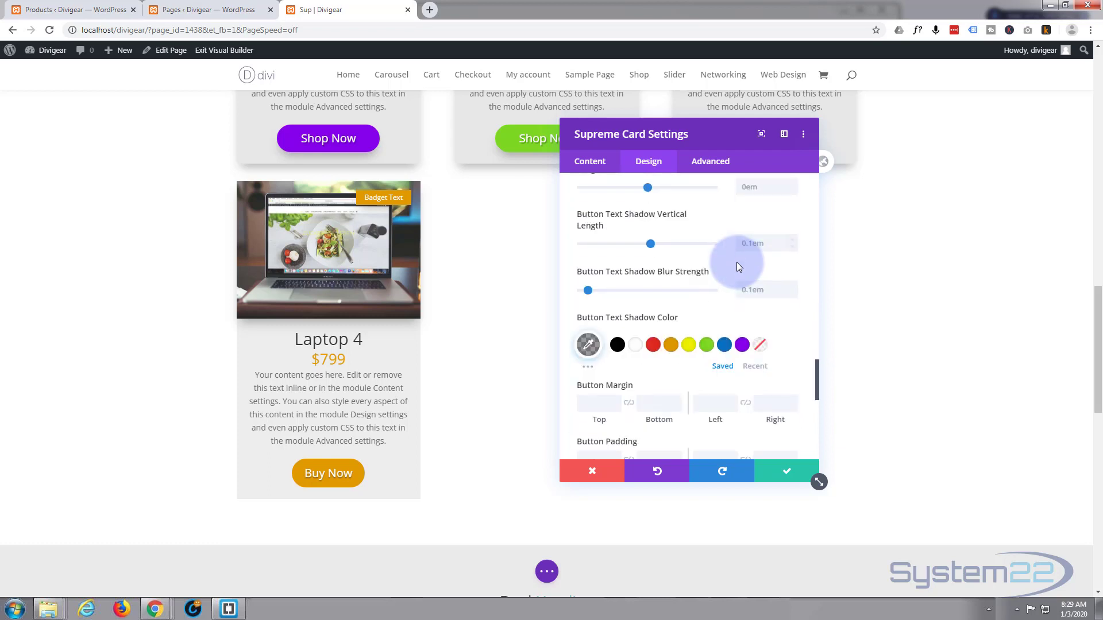
{"action": "scroll", "coordinate": [737, 262], "scroll_direction": "down", "scroll_amount": 2}
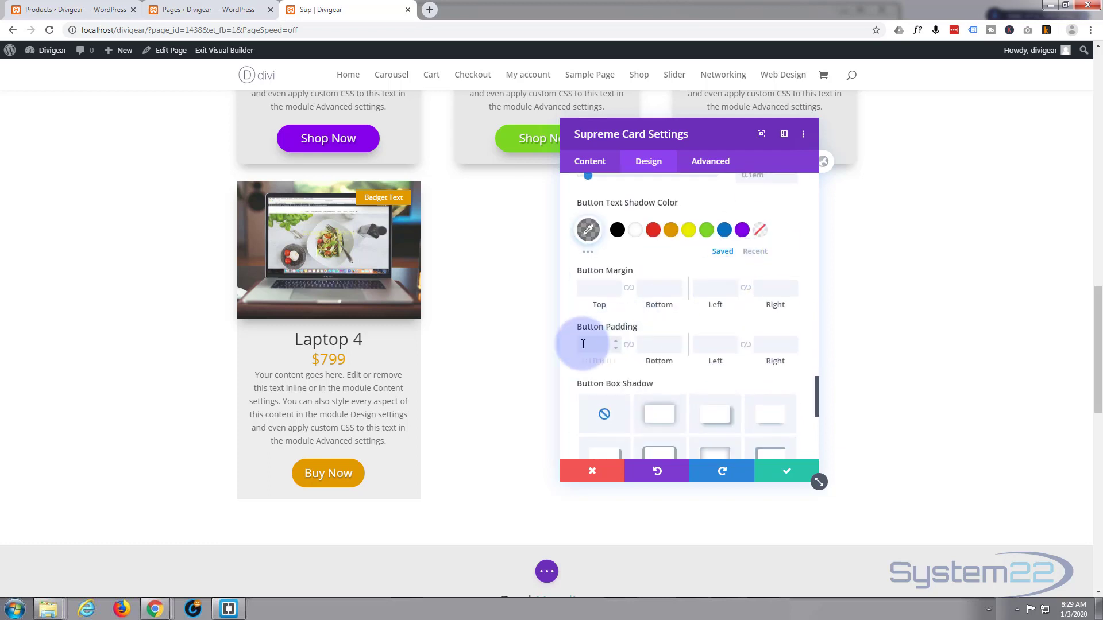
Set linked left and right button padding to 60px.
{"action": "left_click", "coordinate": [705, 346]}
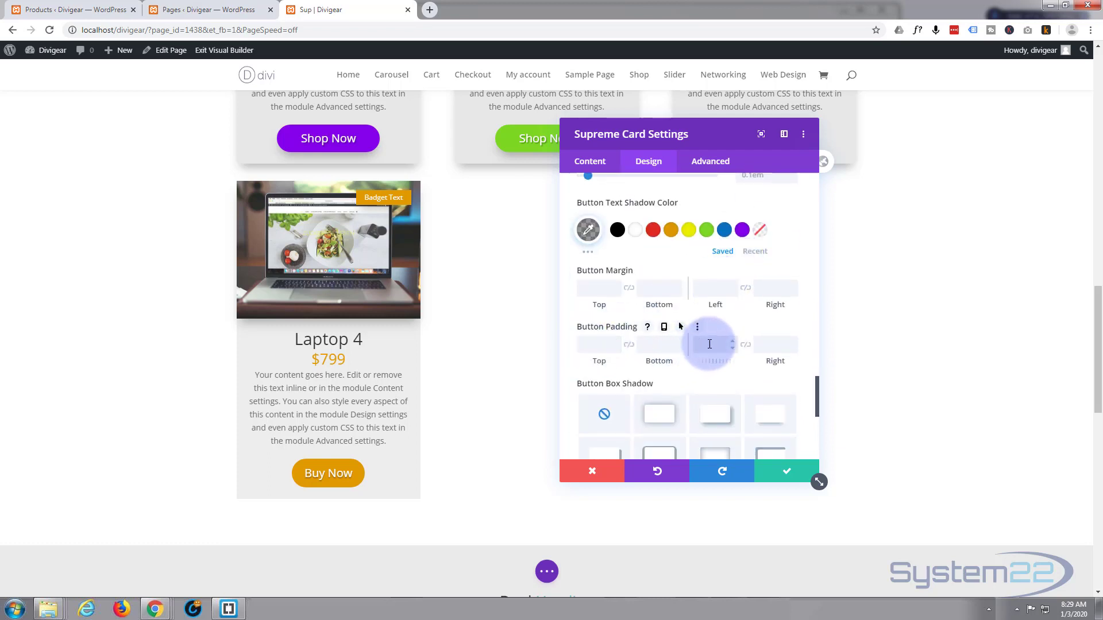
{"action": "type", "text": "40px"}
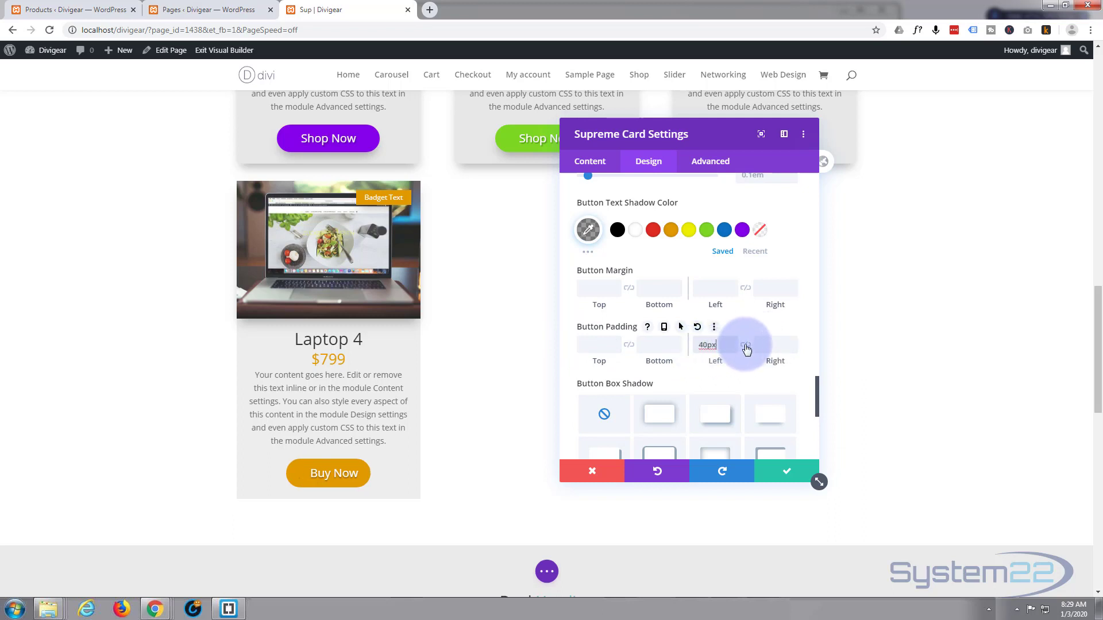
{"action": "left_click", "coordinate": [746, 346]}
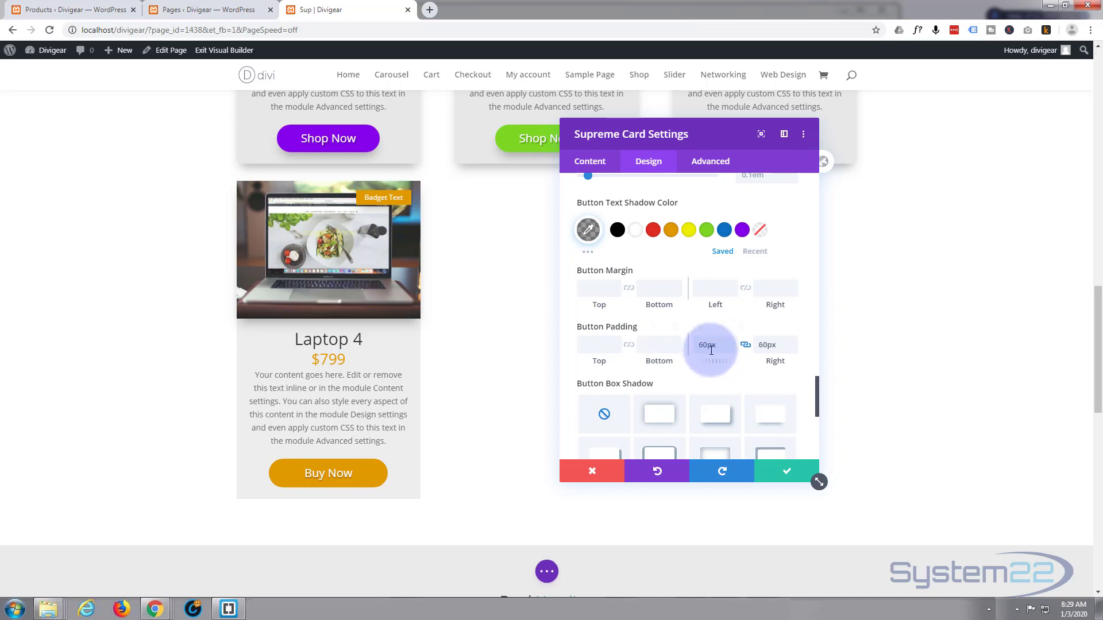
{"action": "scroll", "coordinate": [697, 335], "scroll_direction": "down", "scroll_amount": 2}
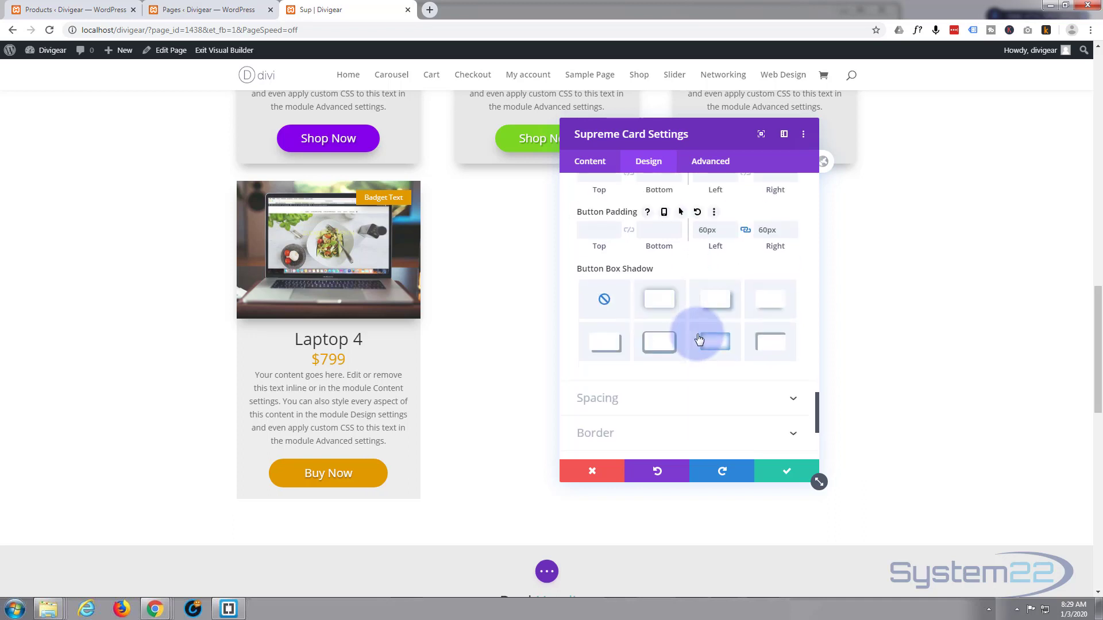
Apply a Button Box Shadow preset (12px vertical, 18px blur).
{"action": "left_click", "coordinate": [775, 308]}
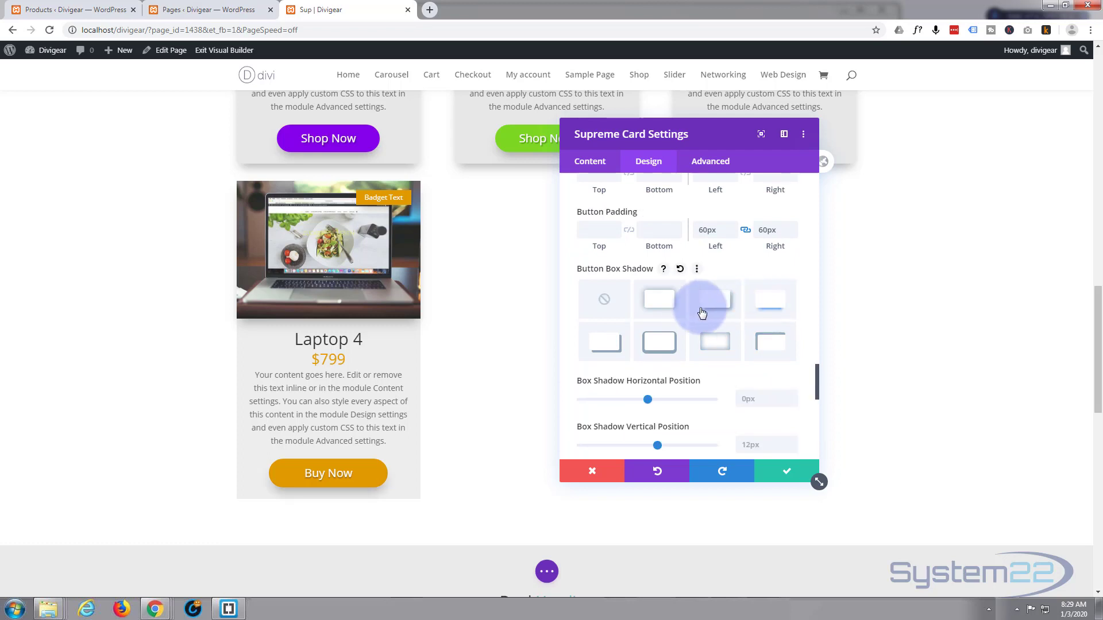
{"action": "scroll", "coordinate": [697, 316], "scroll_direction": "down", "scroll_amount": 2}
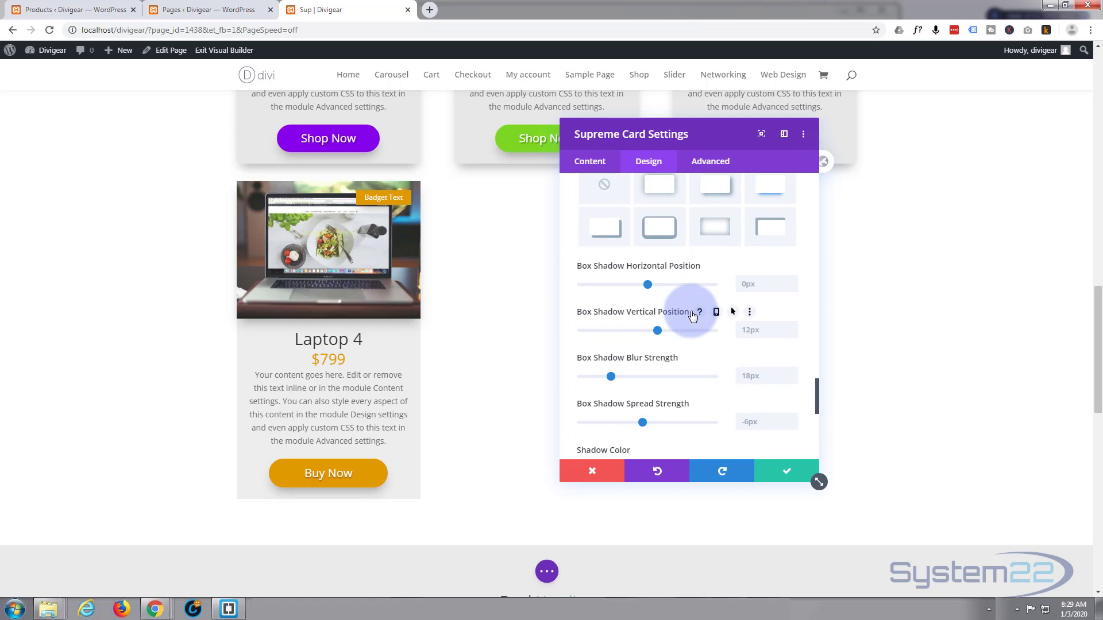
{"action": "scroll", "coordinate": [693, 315], "scroll_direction": "down", "scroll_amount": 6}
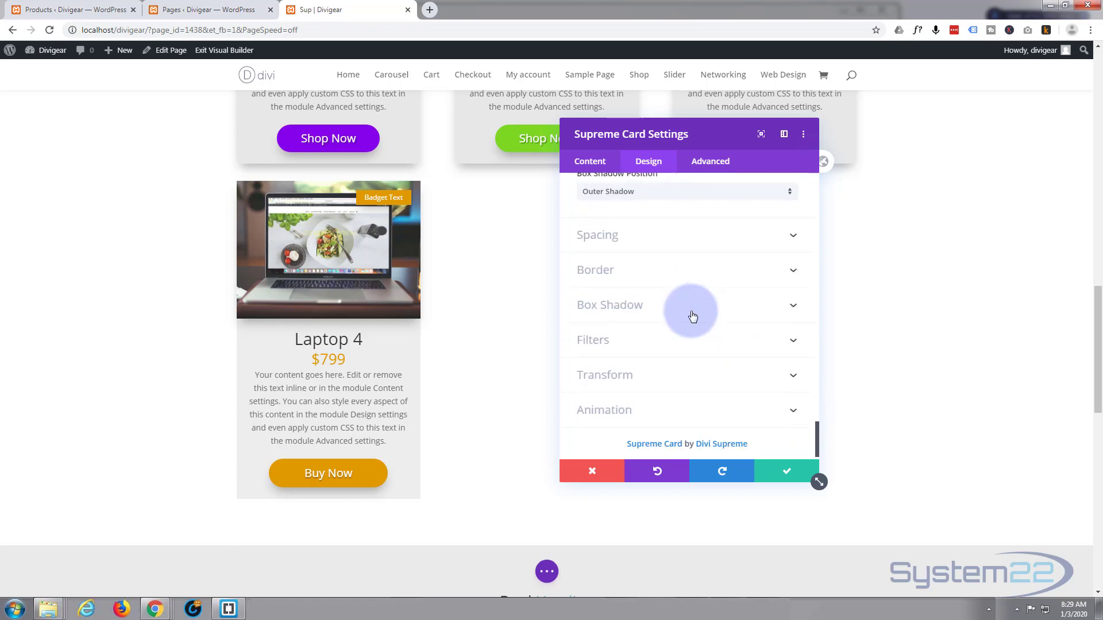
Round the card's corners to 10px, linked on all sides.
{"action": "left_click", "coordinate": [659, 277]}
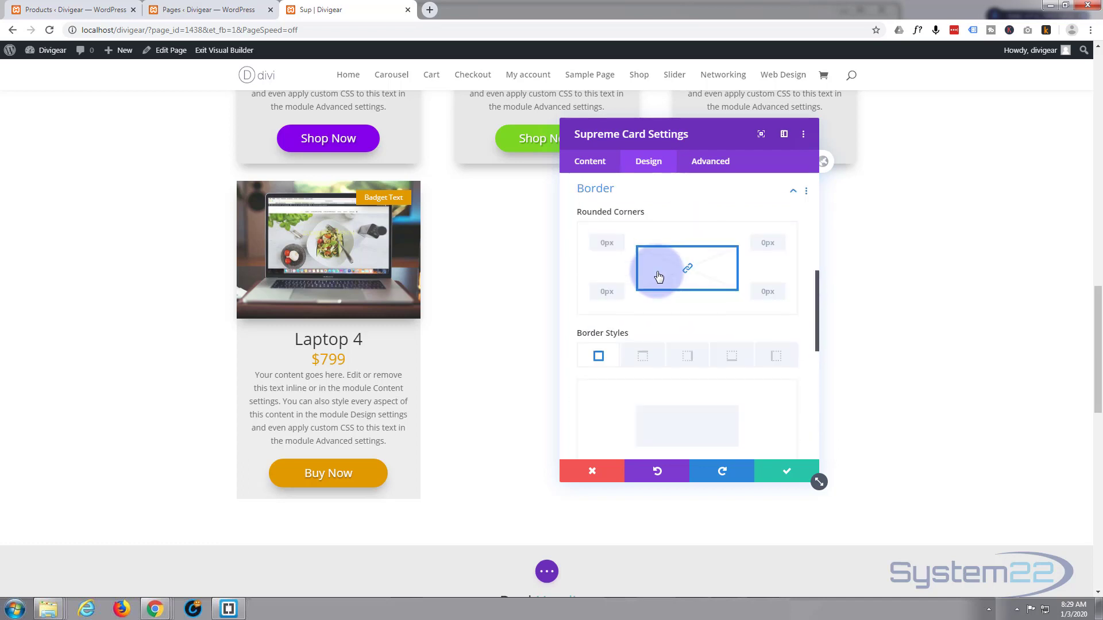
{"action": "left_click", "coordinate": [600, 245]}
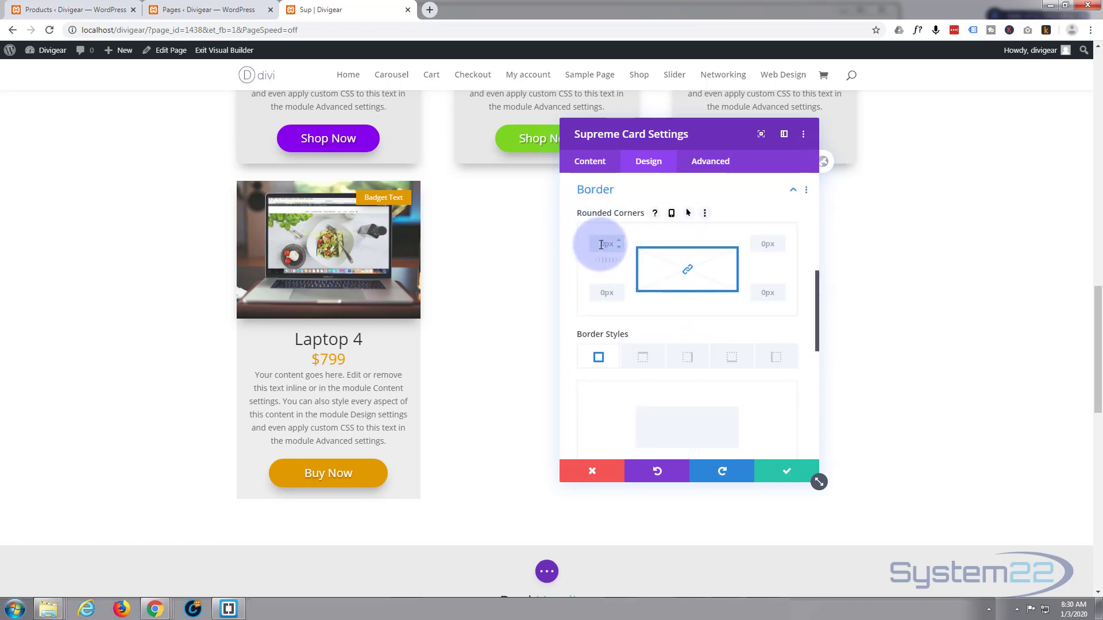
{"action": "type", "text": "10"}
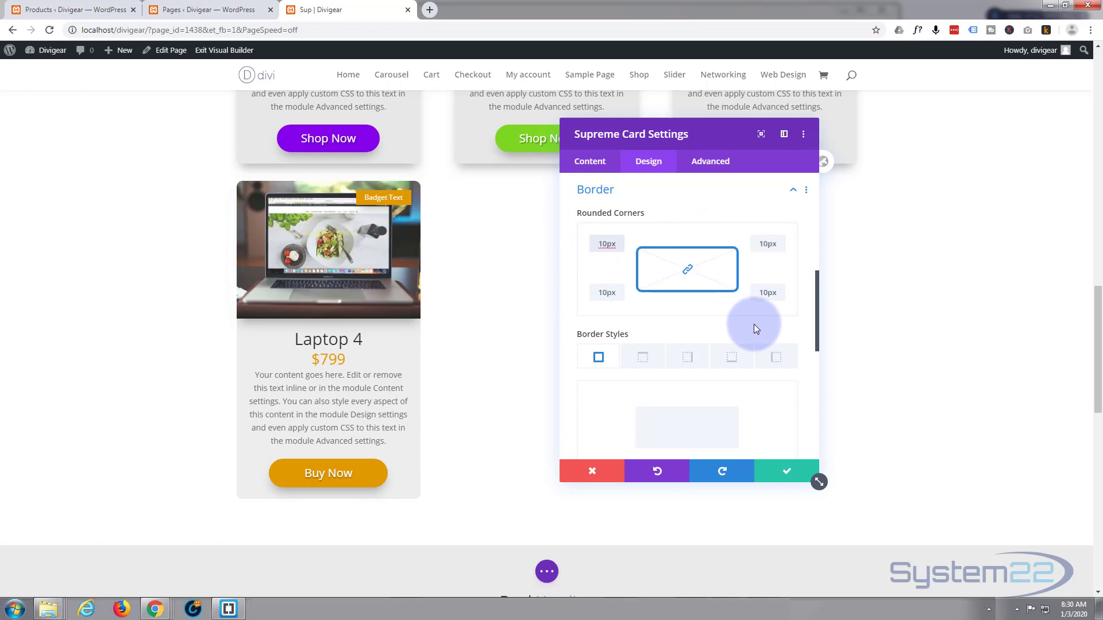
{"action": "scroll", "coordinate": [693, 332], "scroll_direction": "down", "scroll_amount": 1}
{"action": "scroll", "coordinate": [693, 329], "scroll_direction": "down", "scroll_amount": 5}
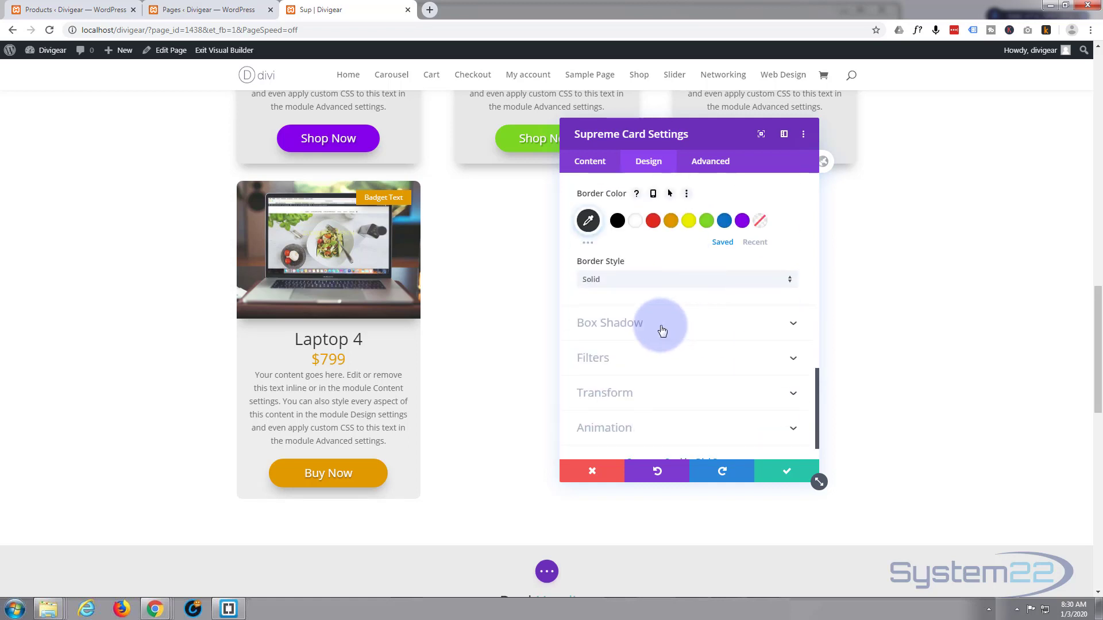
Apply the fourth Box Shadow preset to the whole card and save its settings.
{"action": "left_click", "coordinate": [694, 328]}
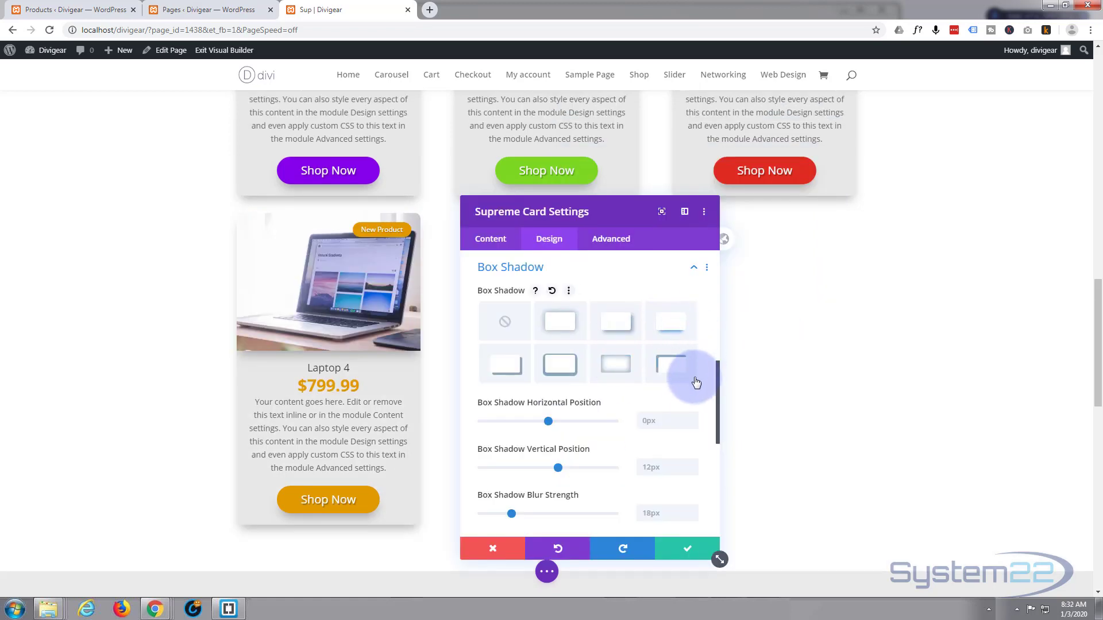
{"action": "left_click", "coordinate": [677, 331]}
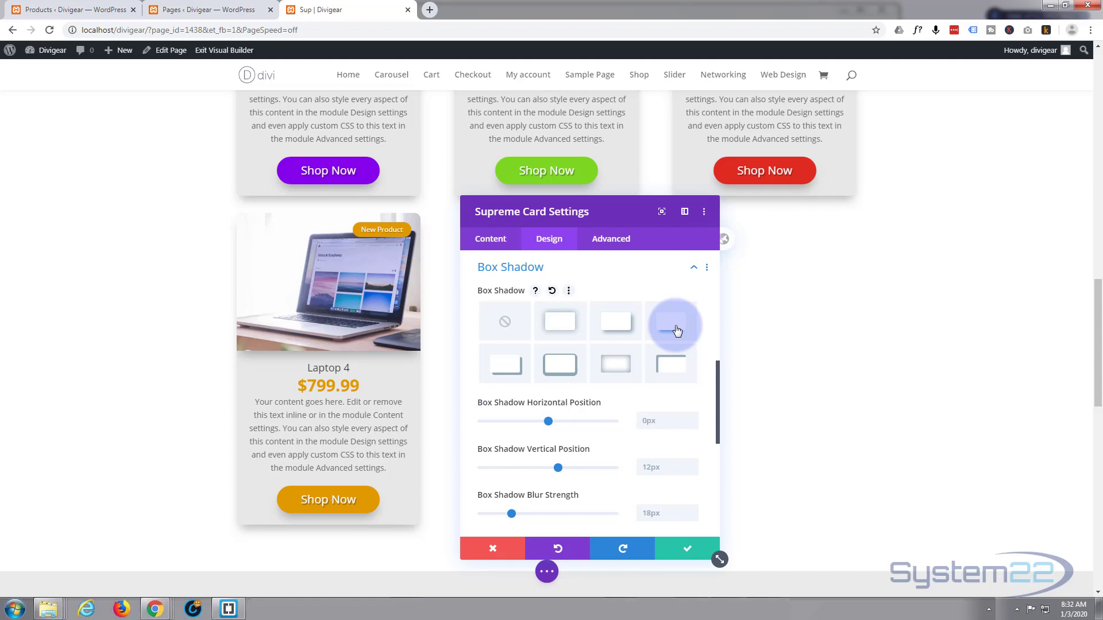
{"action": "left_click", "coordinate": [675, 553]}
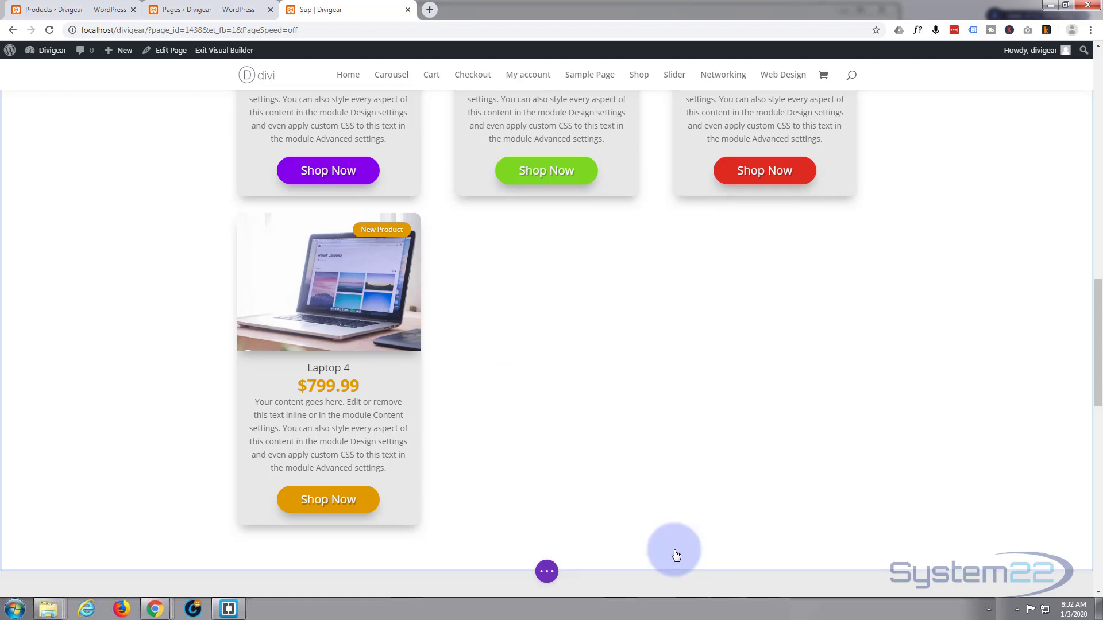
Save the Sup page and exit the Visual Builder to reload it as a live front-end page.
{"action": "left_click", "coordinate": [547, 572]}
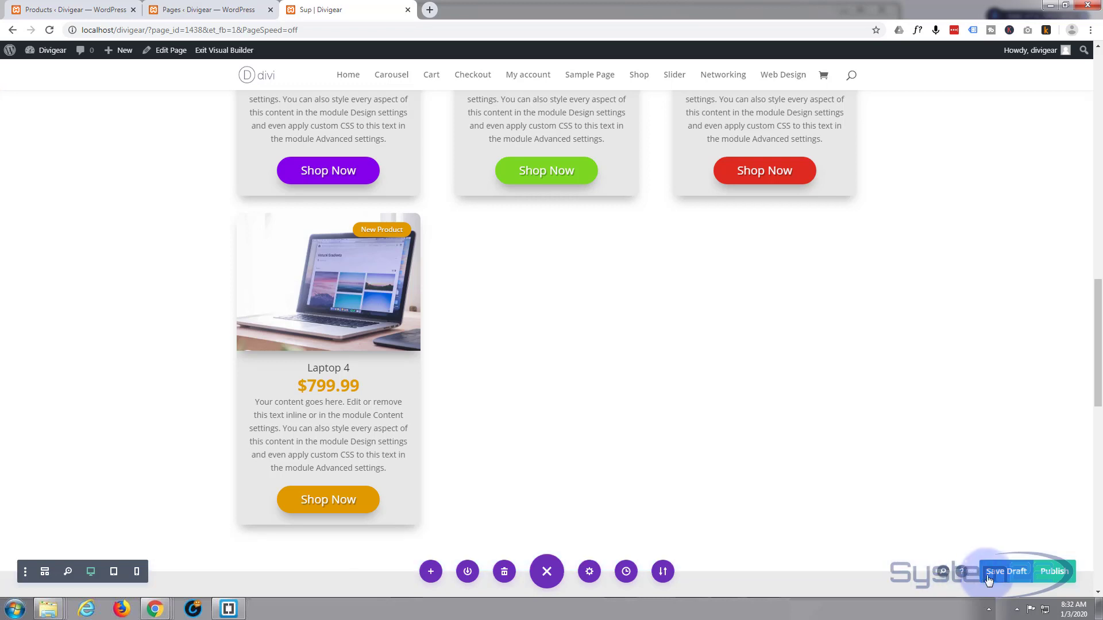
{"action": "left_click", "coordinate": [230, 52]}
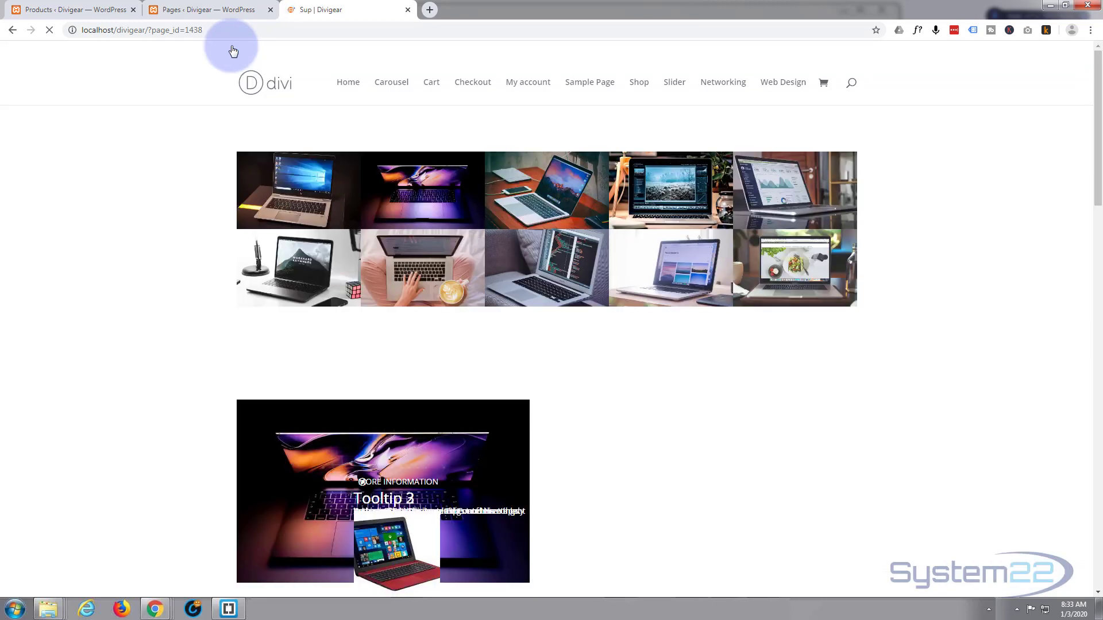
{"action": "scroll", "coordinate": [332, 234], "scroll_direction": "down", "scroll_amount": 10}
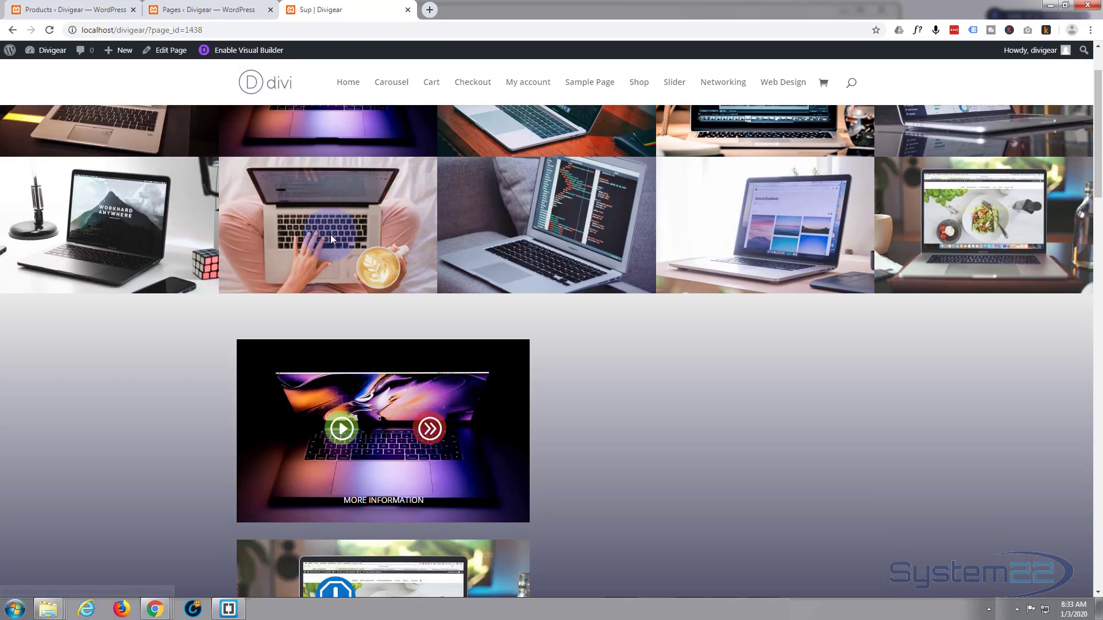
{"action": "scroll", "coordinate": [332, 233], "scroll_direction": "down", "scroll_amount": 6}
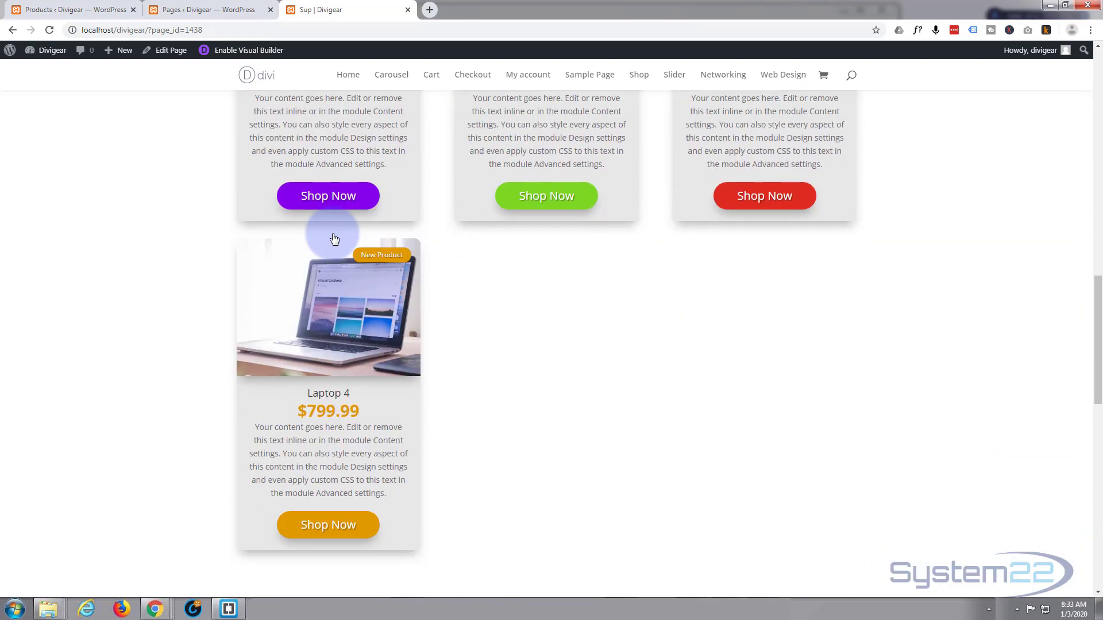
{"action": "scroll", "coordinate": [152, 237], "scroll_direction": "down", "scroll_amount": 1}
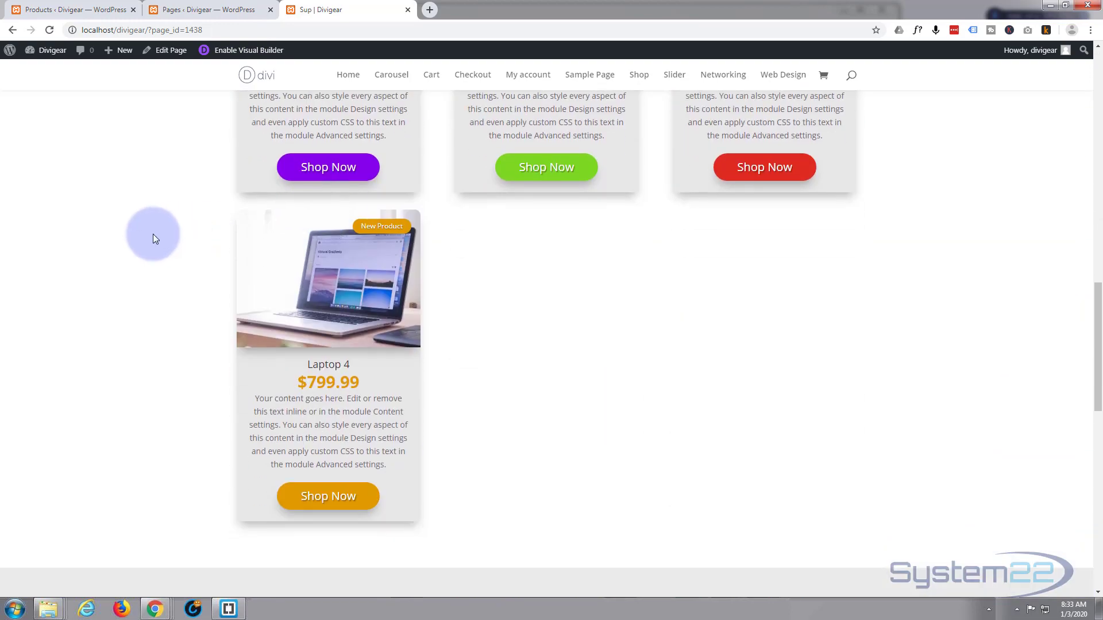
{"action": "scroll", "coordinate": [153, 236], "scroll_direction": "down", "scroll_amount": 1}
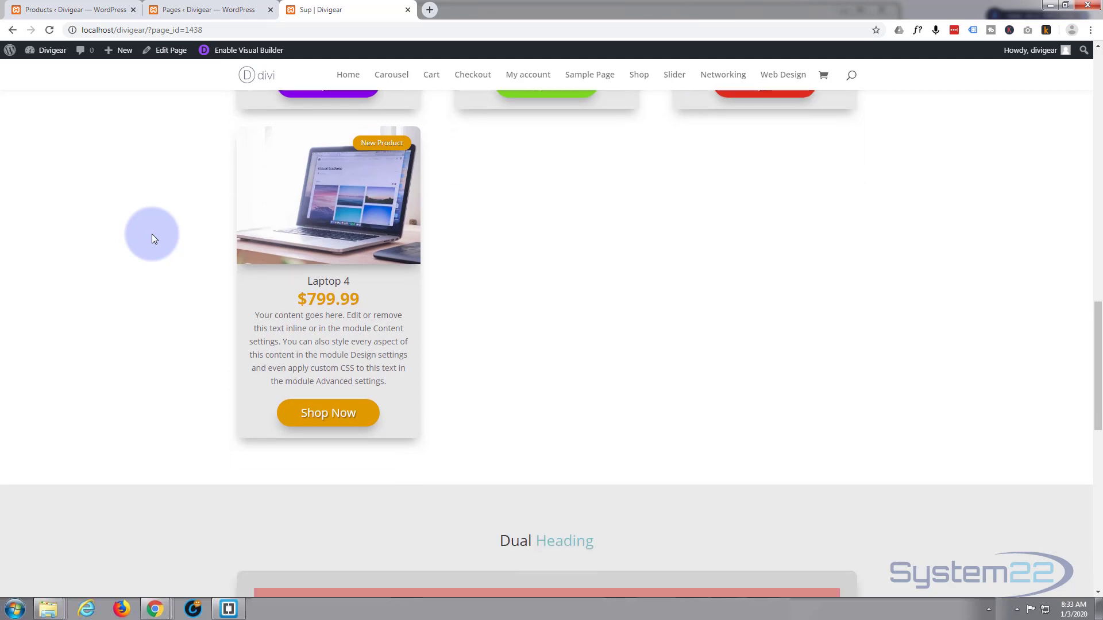